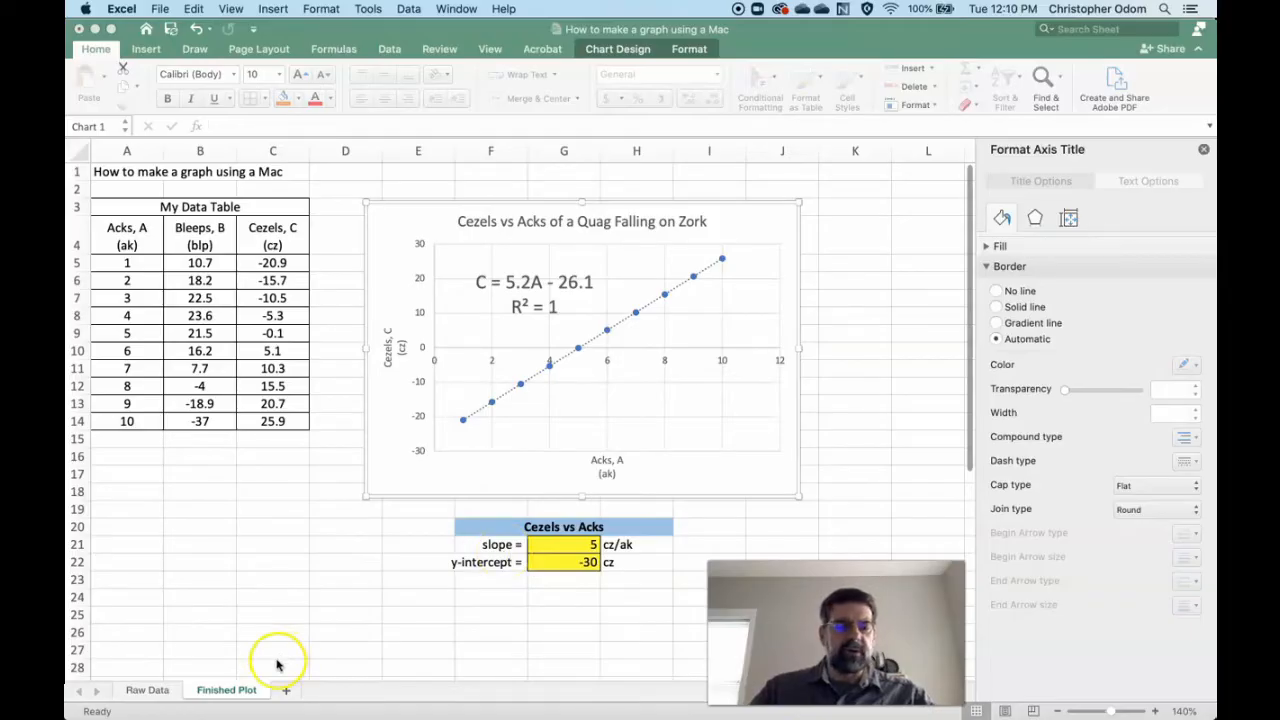
# - Switch to the Raw Data sheet and highlight the data table from A4 to C14
pyautogui.click(149, 690)
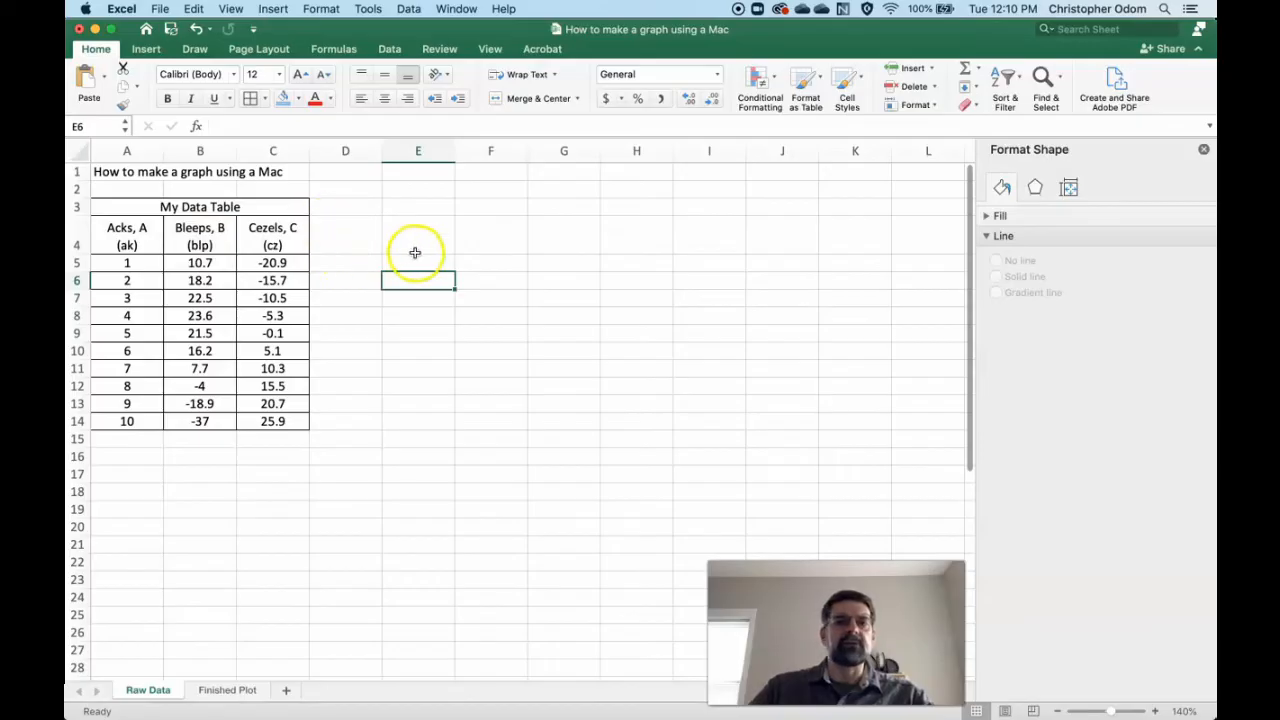
pyautogui.click(482, 300)
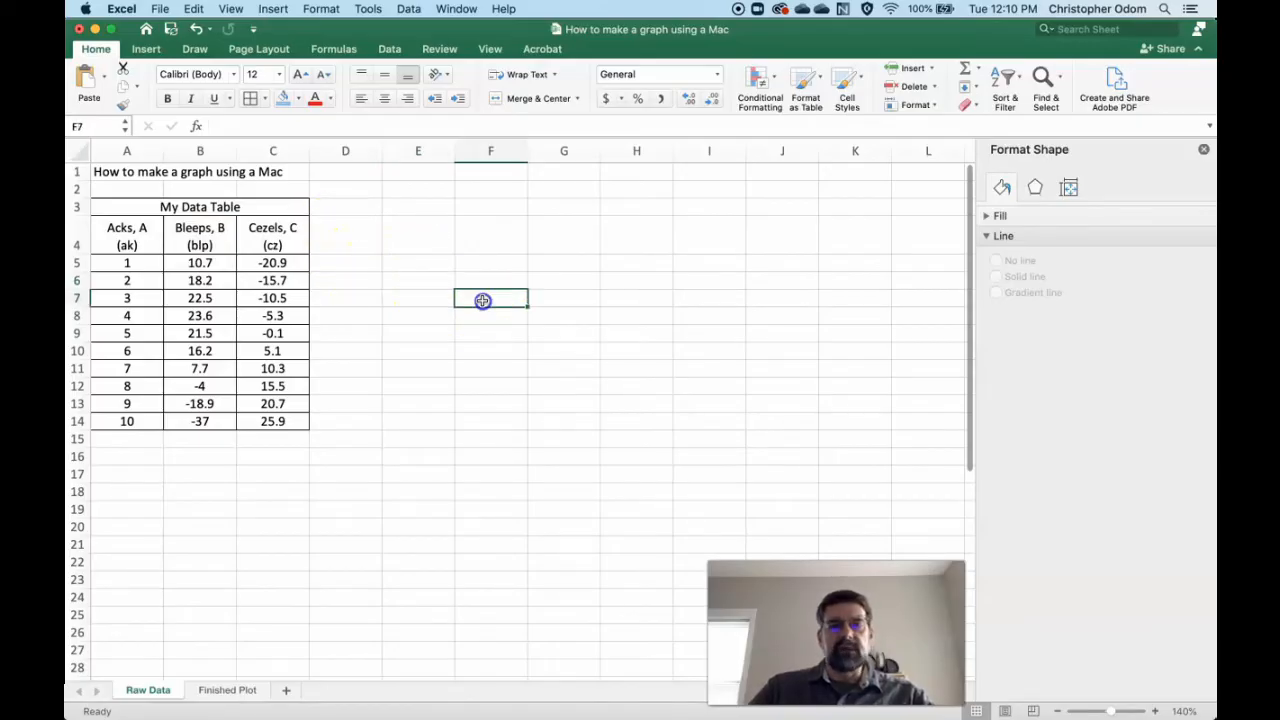
pyautogui.moveTo(130, 263); pyautogui.dragTo(273, 421)
pyautogui.moveTo(127, 228); pyautogui.dragTo(273, 421)
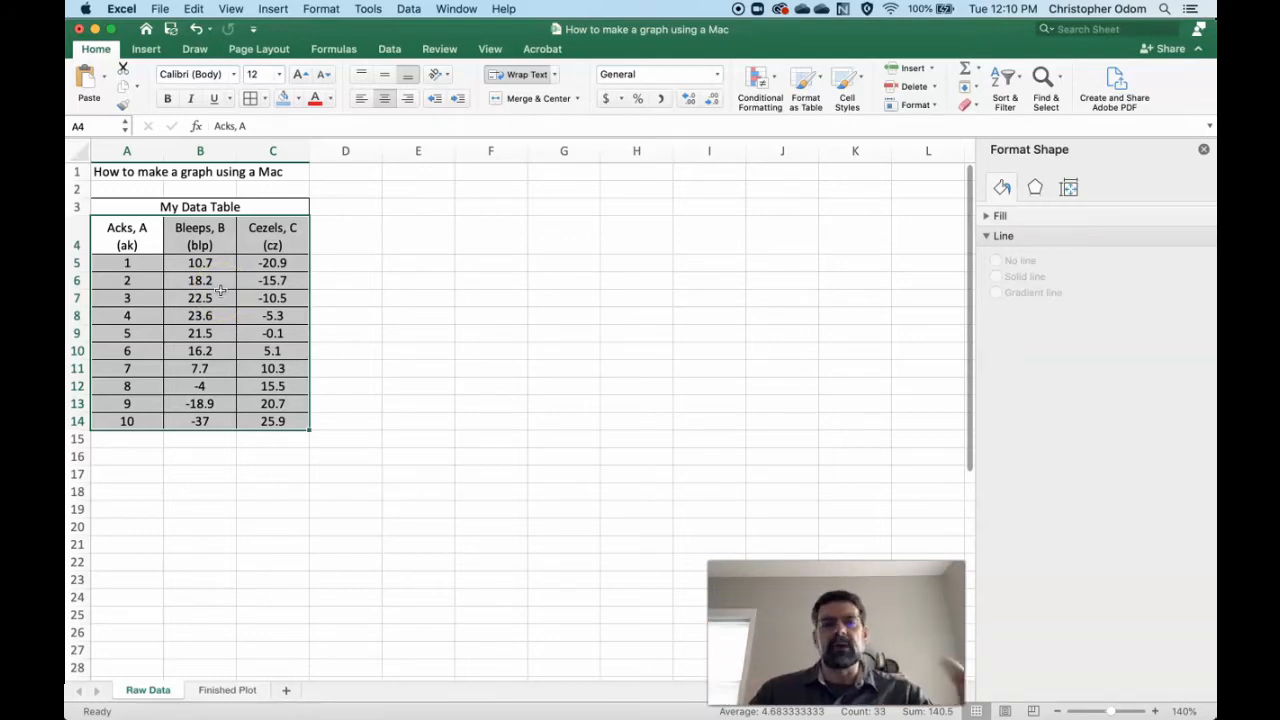
# - Insert a blank markers-only scatter chart, starting from an empty cell outside the data table
pyautogui.click(400, 281)
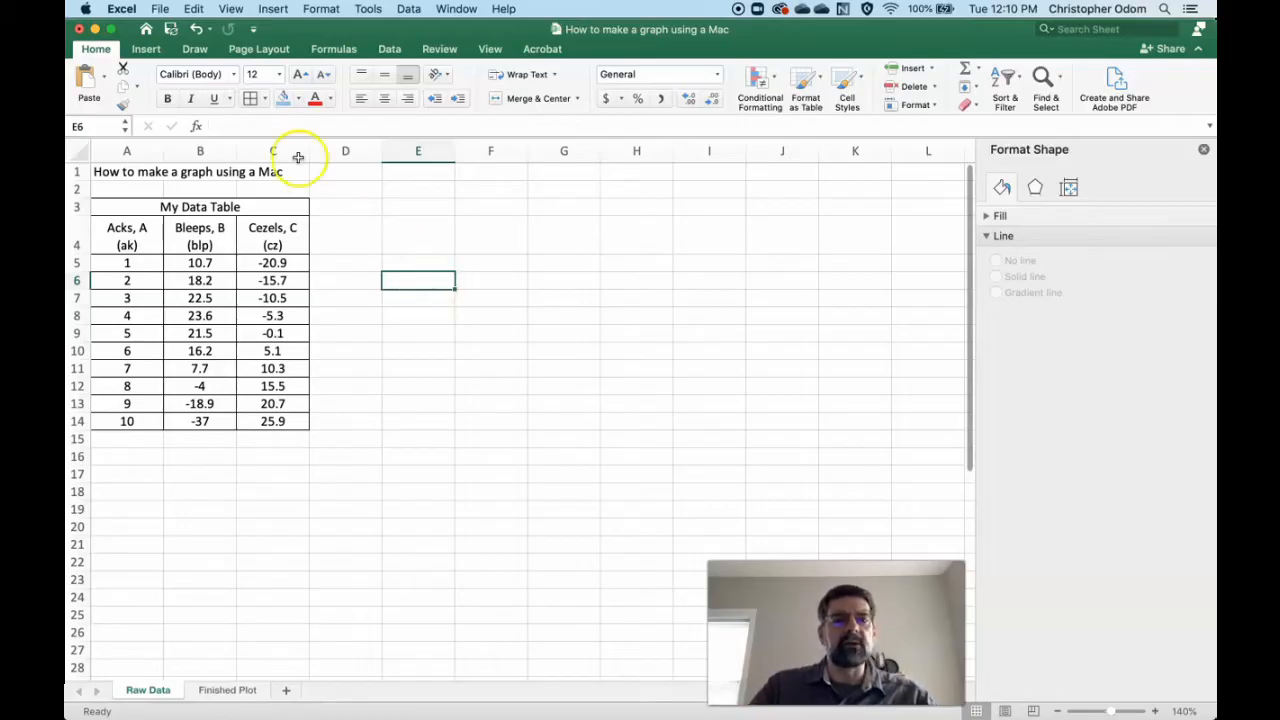
pyautogui.click(145, 51)
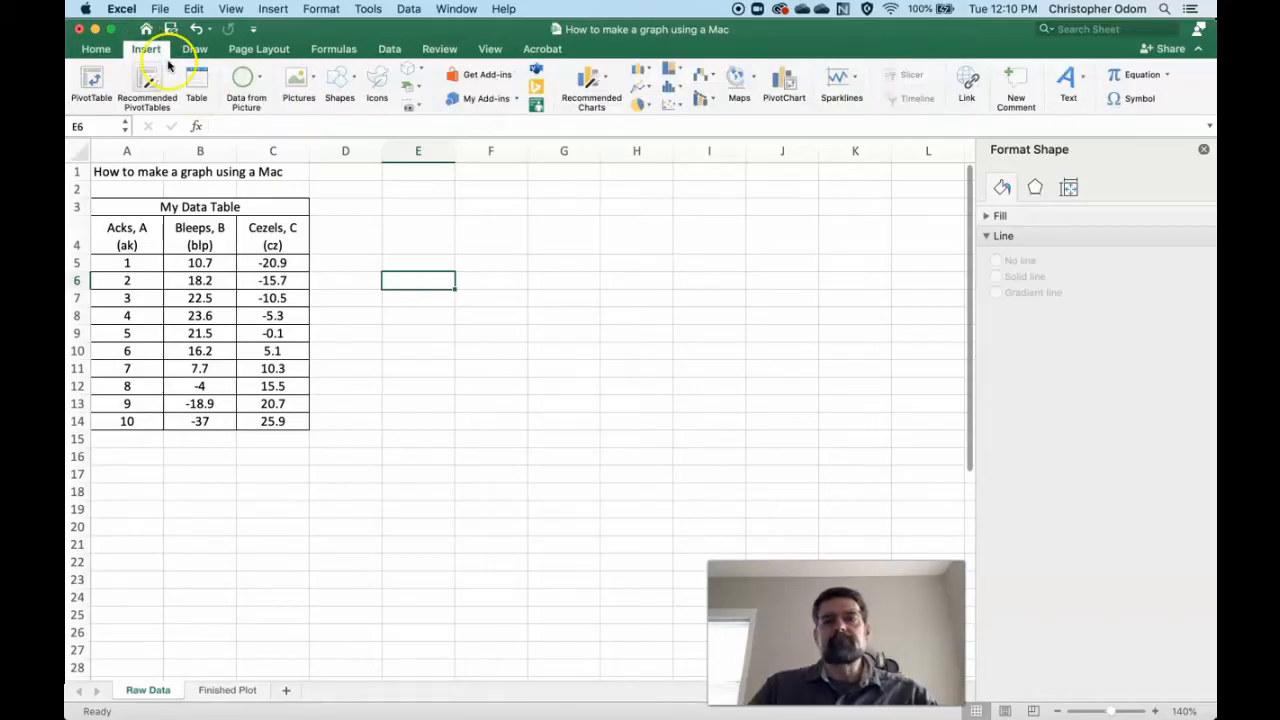
pyautogui.click(677, 104)
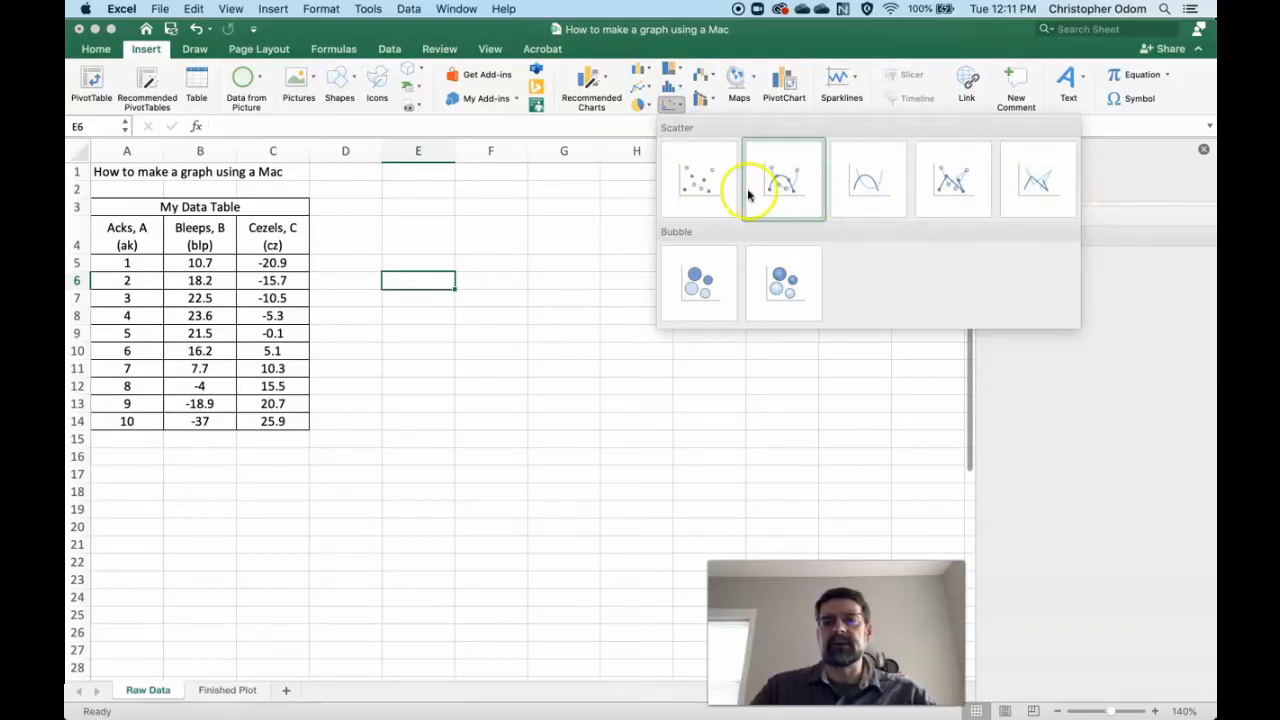
pyautogui.click(700, 182)
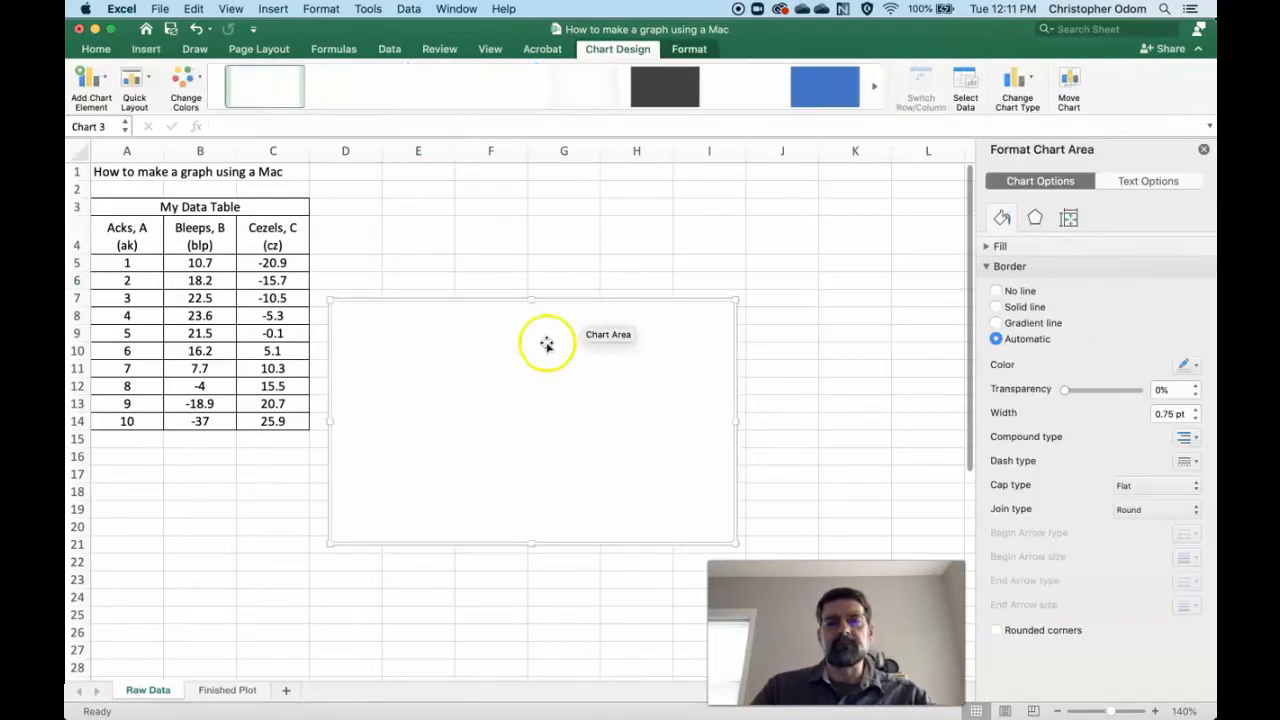
# - Move the empty chart up beside the data table, close the formatting pane, and reselect the chart
pyautogui.moveTo(509, 380); pyautogui.dragTo(419, 270)
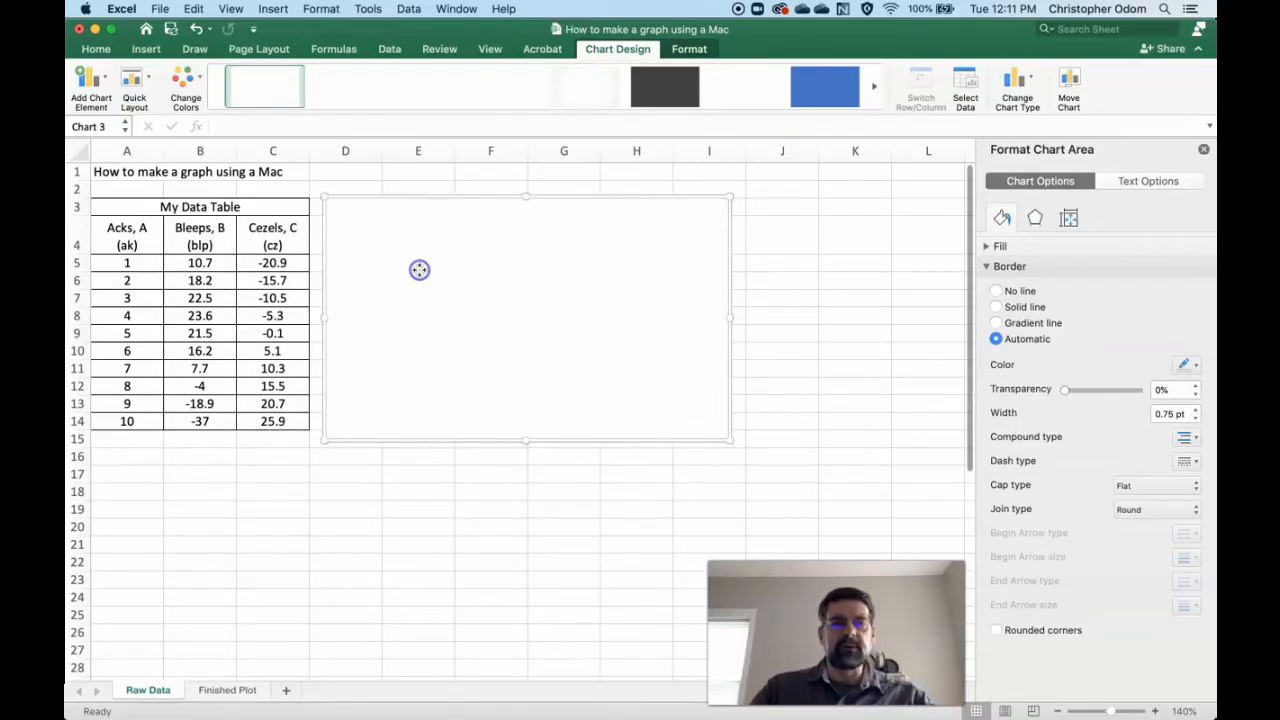
pyautogui.click(1204, 149)
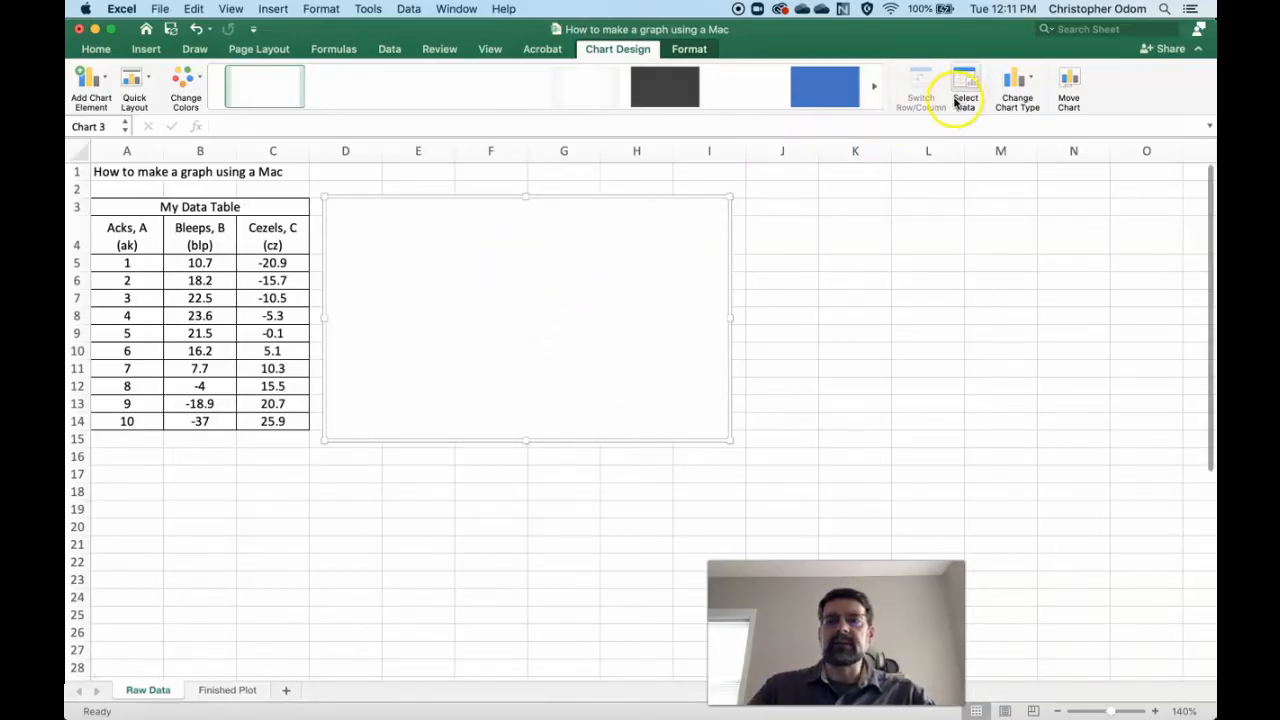
pyautogui.click(940, 279)
pyautogui.click(530, 283)
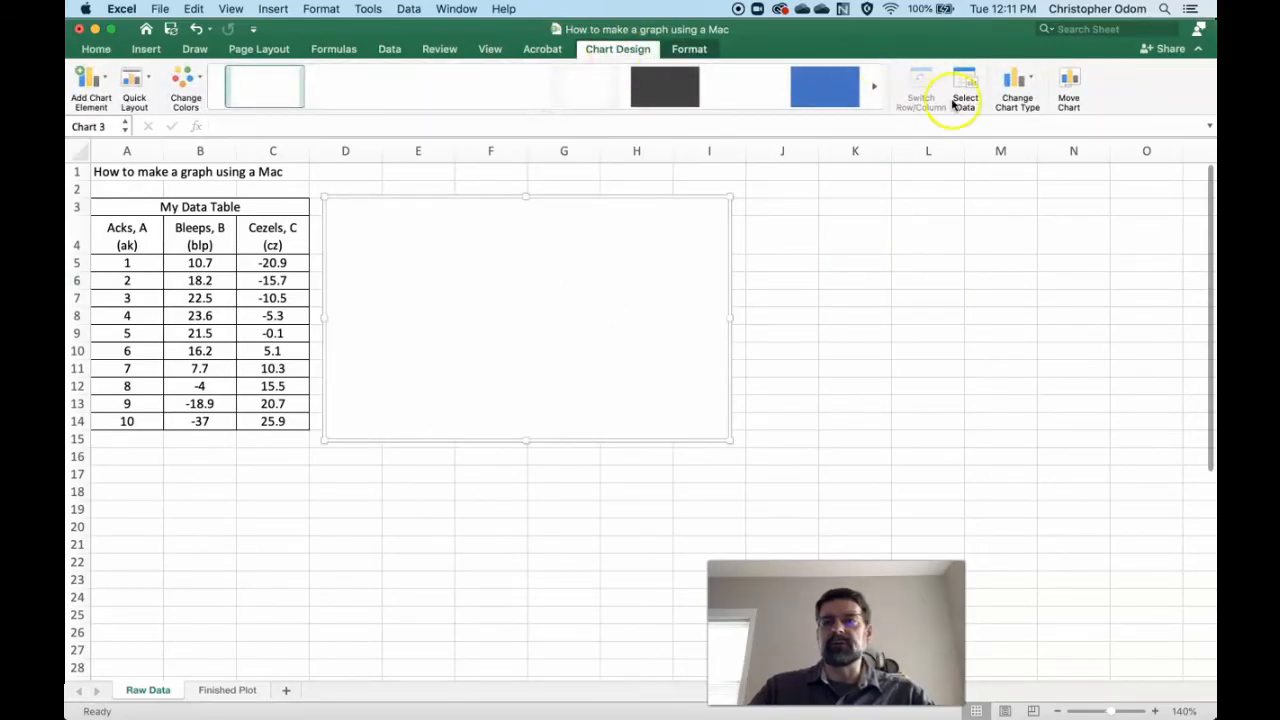
# - Add a new series to the chart's data source with the Acks values in A5:A14 as its X values
pyautogui.click(966, 94)
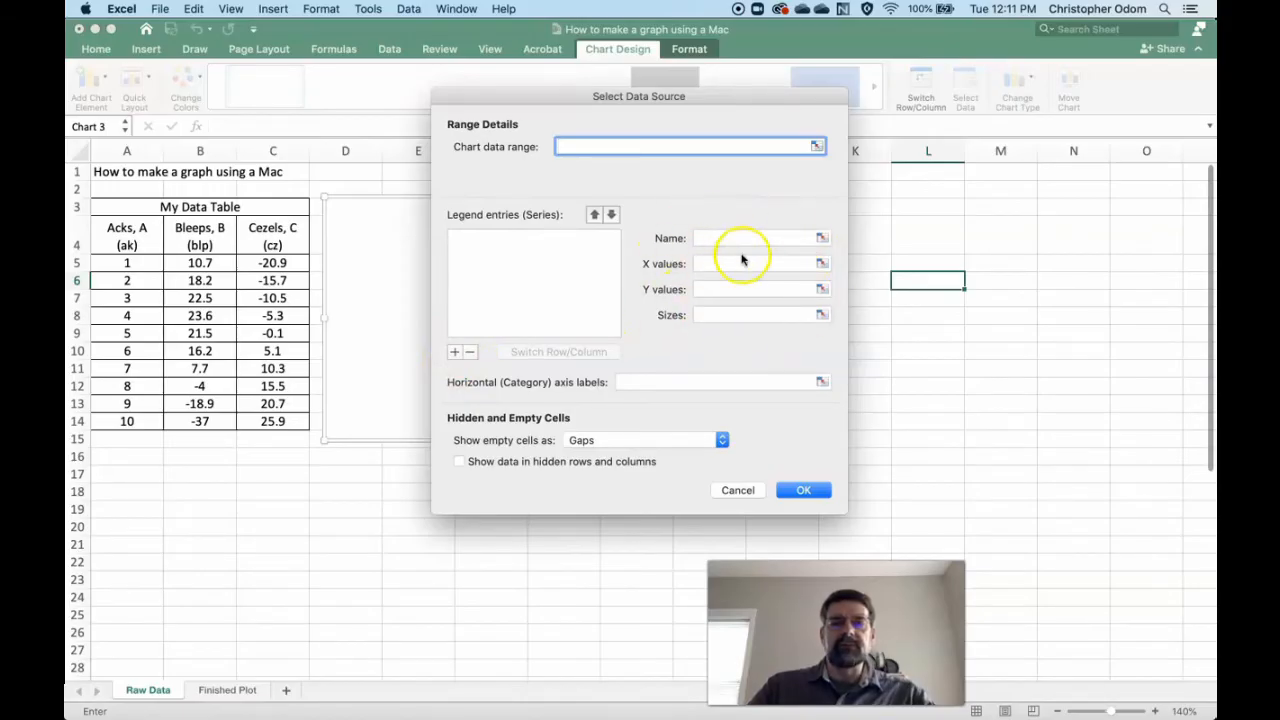
pyautogui.click(453, 354)
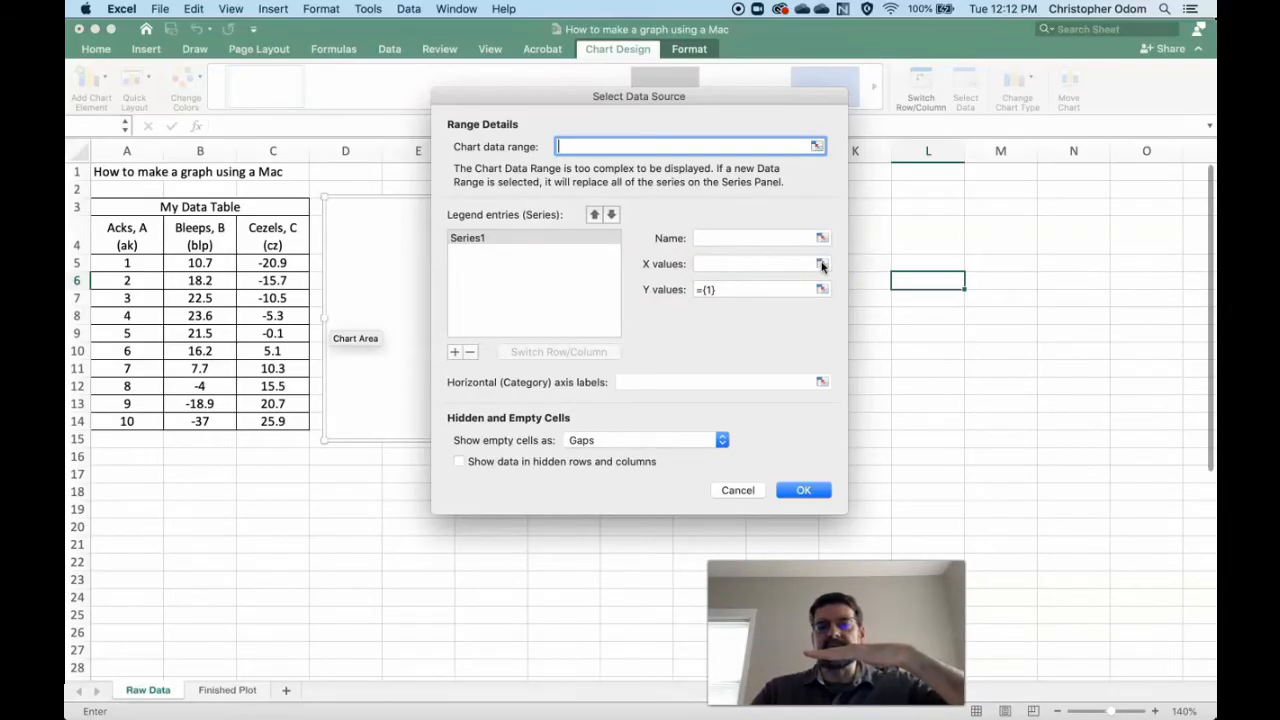
pyautogui.click(710, 264)
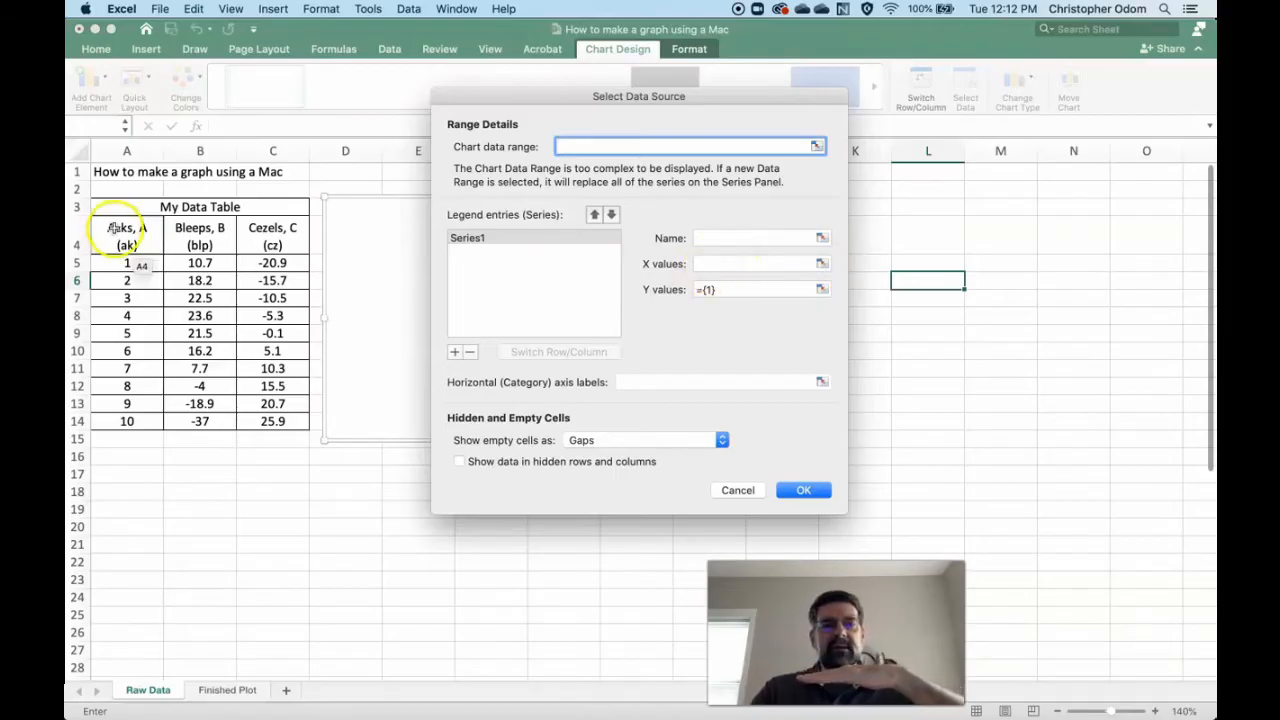
pyautogui.click(821, 263)
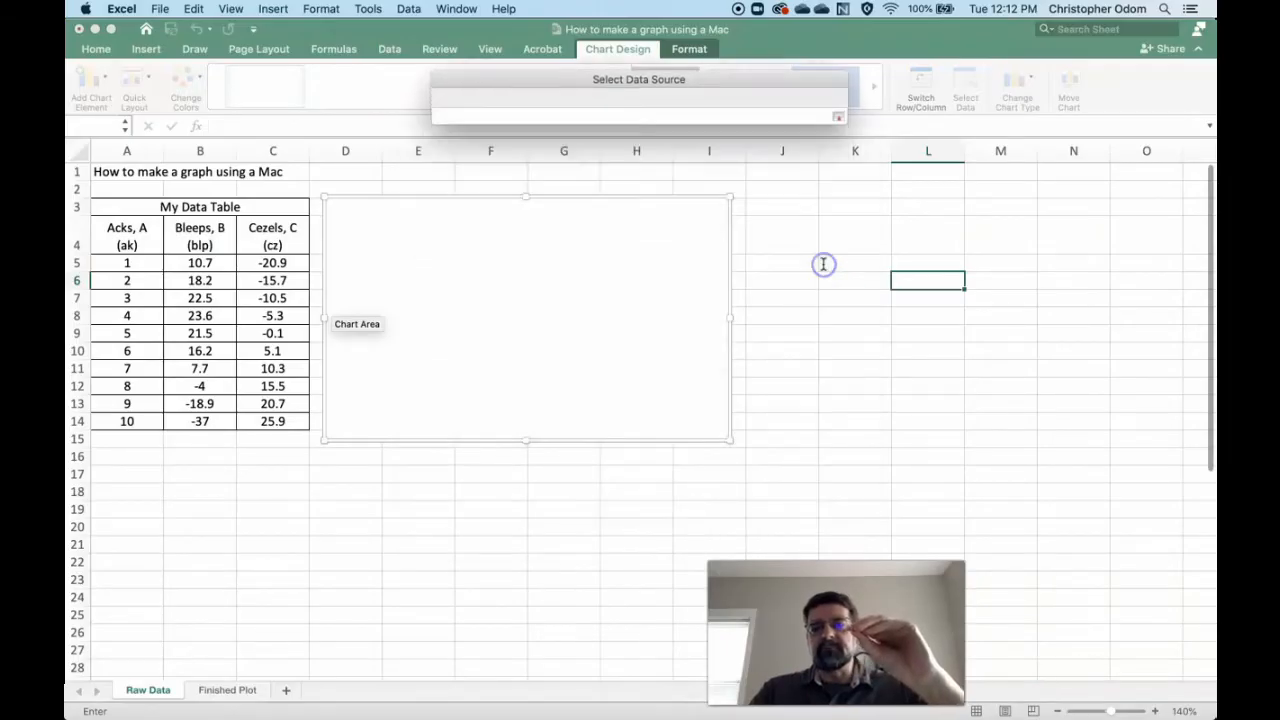
pyautogui.moveTo(144, 262); pyautogui.dragTo(142, 280)
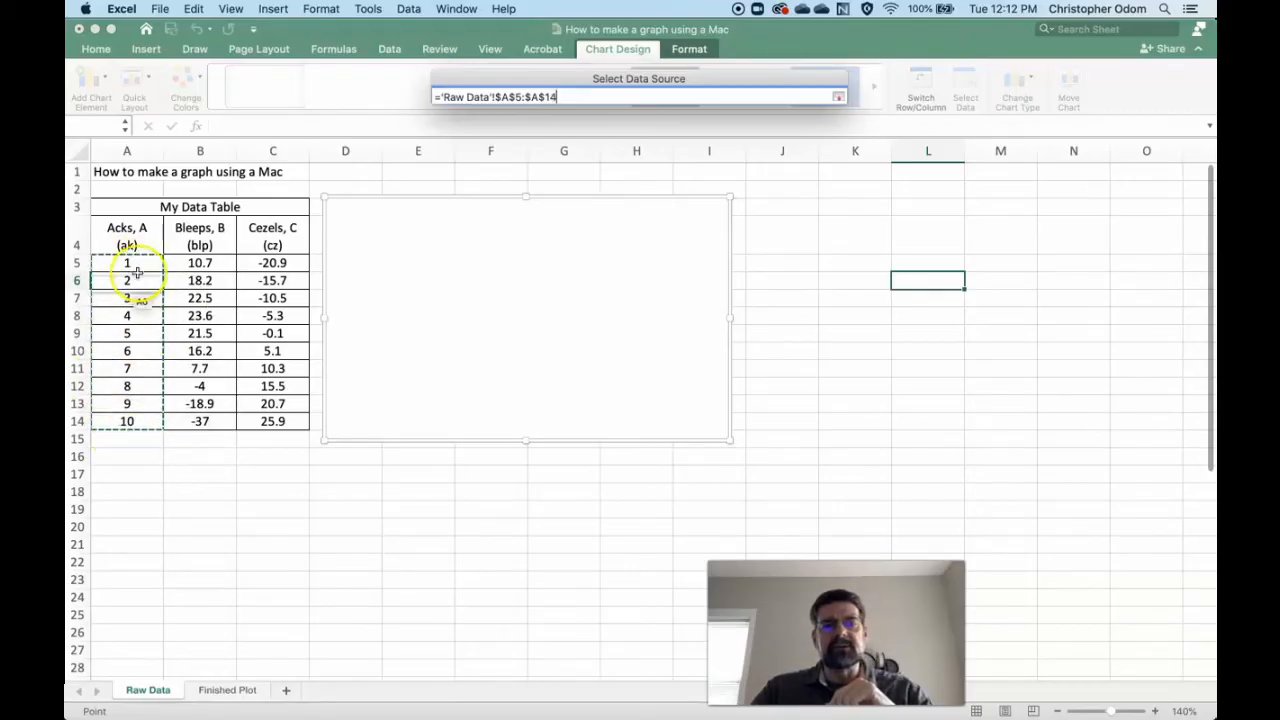
pyautogui.click(838, 97)
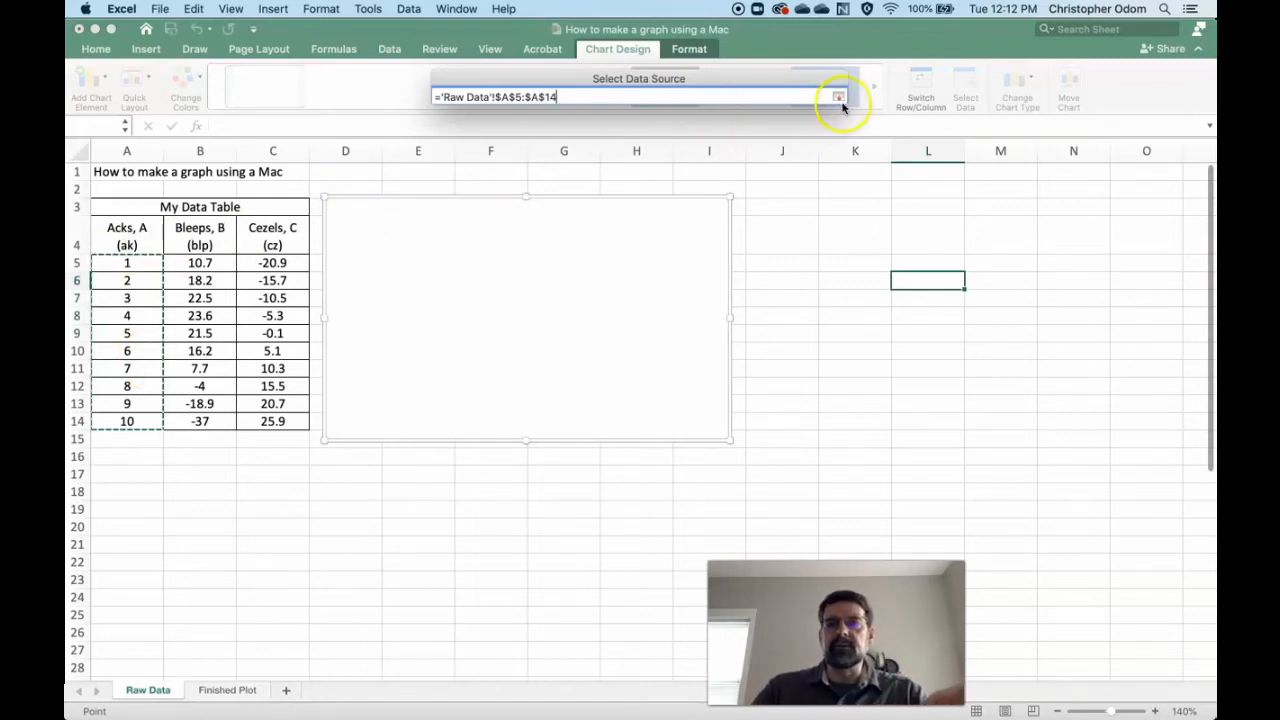
pyautogui.click(838, 97)
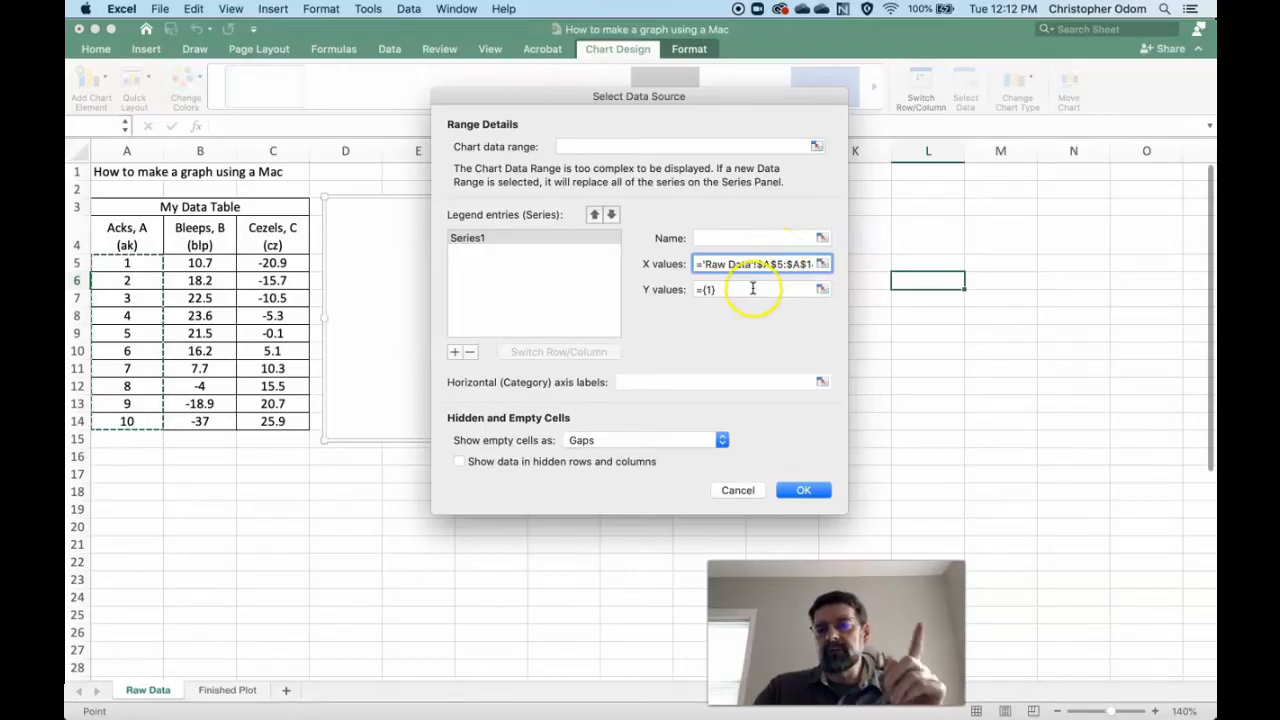
# - Set the series' Y values to the Cezels data in C5:C14 and apply the data source
pyautogui.click(821, 289)
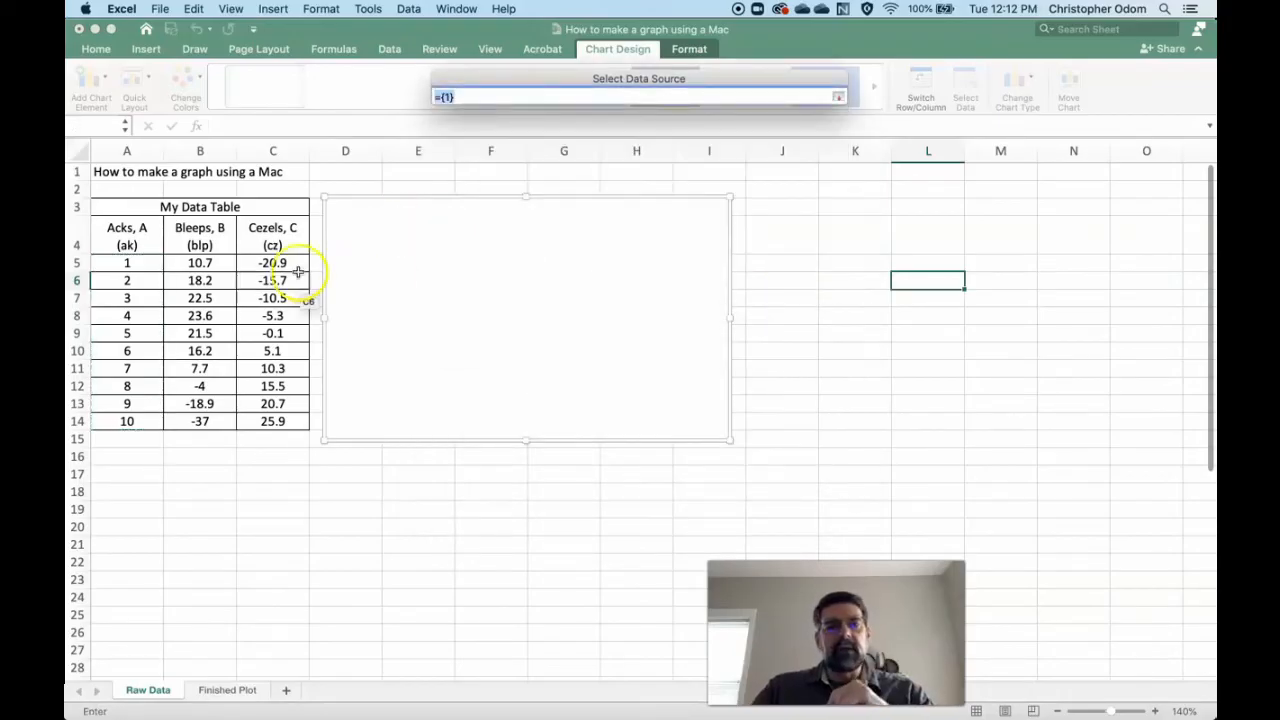
pyautogui.moveTo(279, 263); pyautogui.dragTo(276, 416)
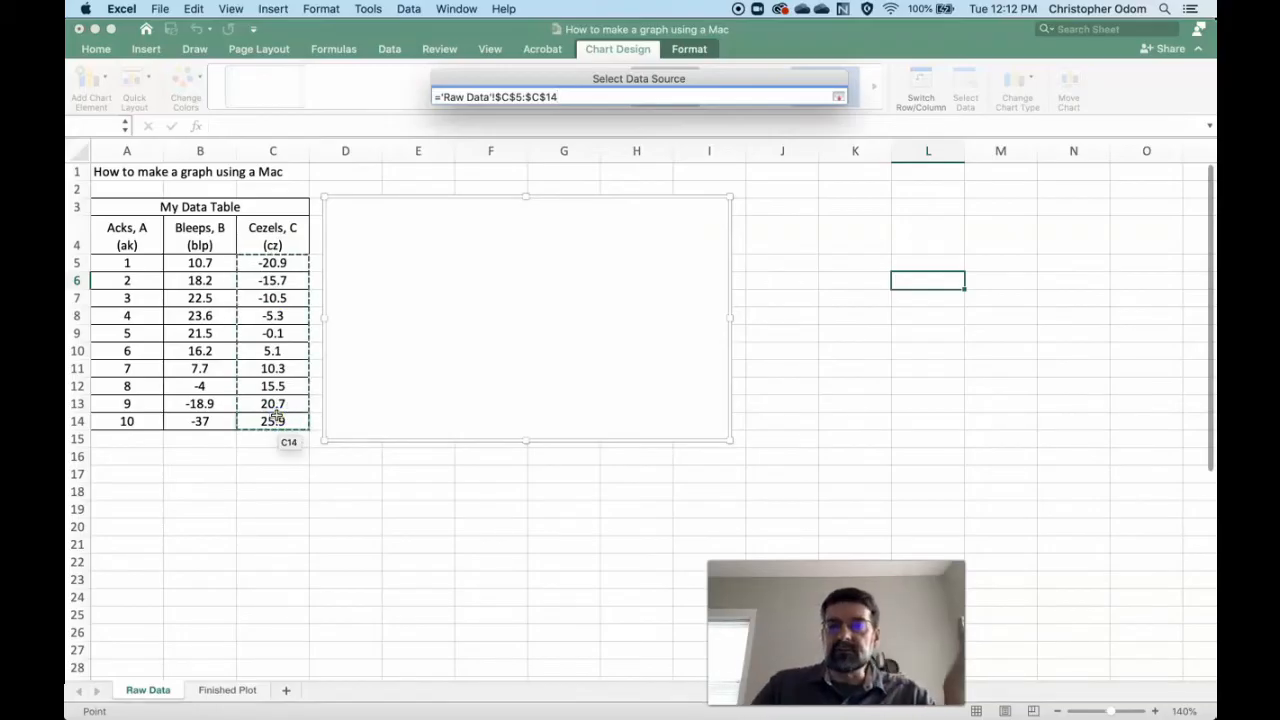
pyautogui.click(837, 99)
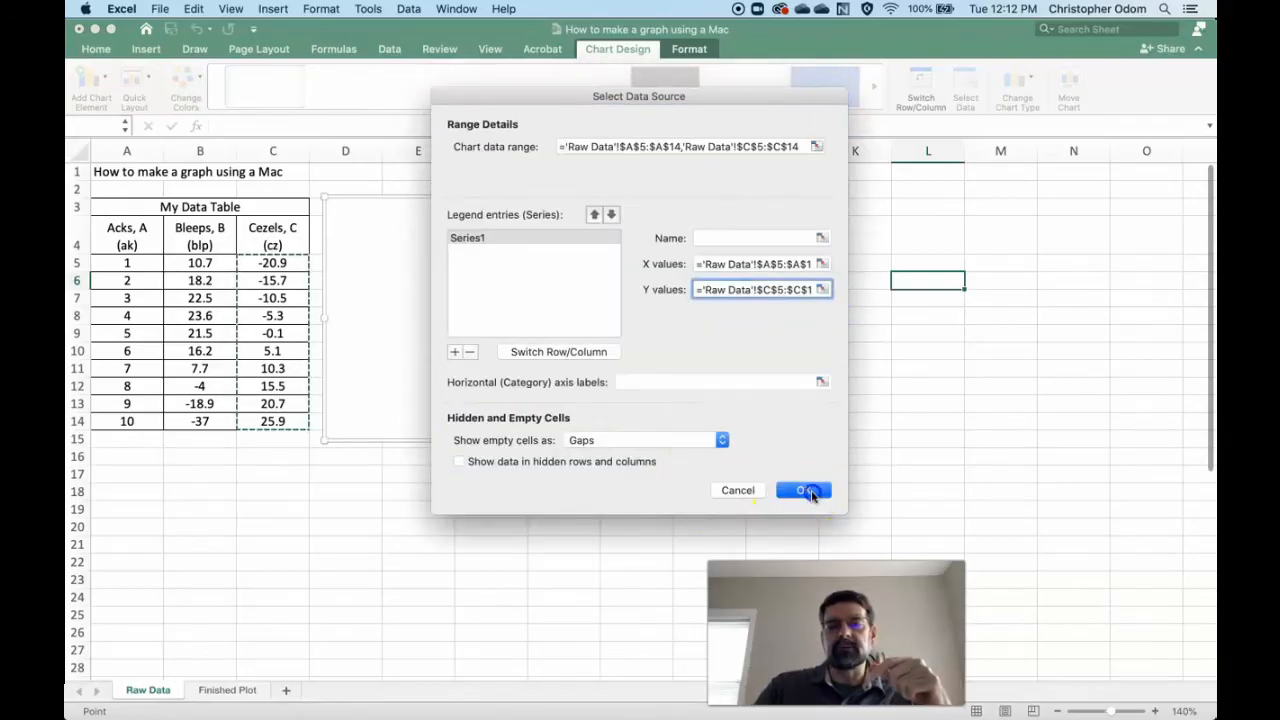
pyautogui.click(805, 492)
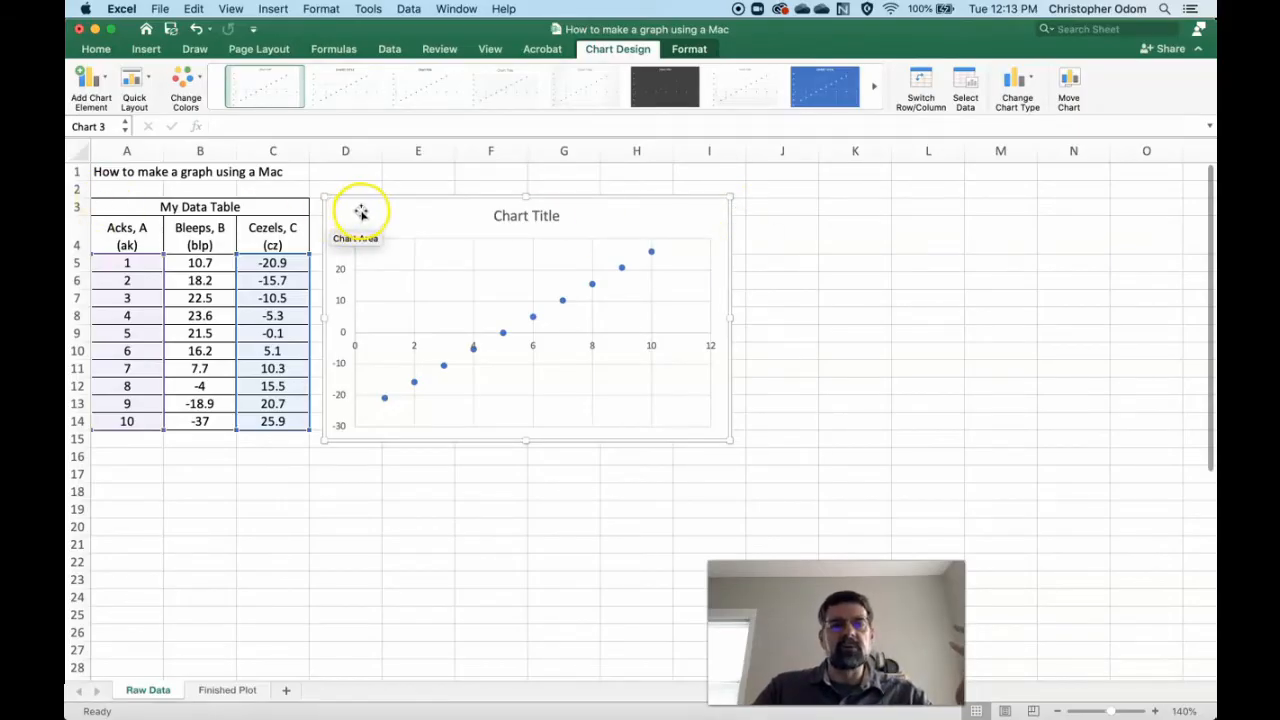
# - Add primary horizontal and primary vertical axis titles to the scatter chart
pyautogui.click(98, 100)
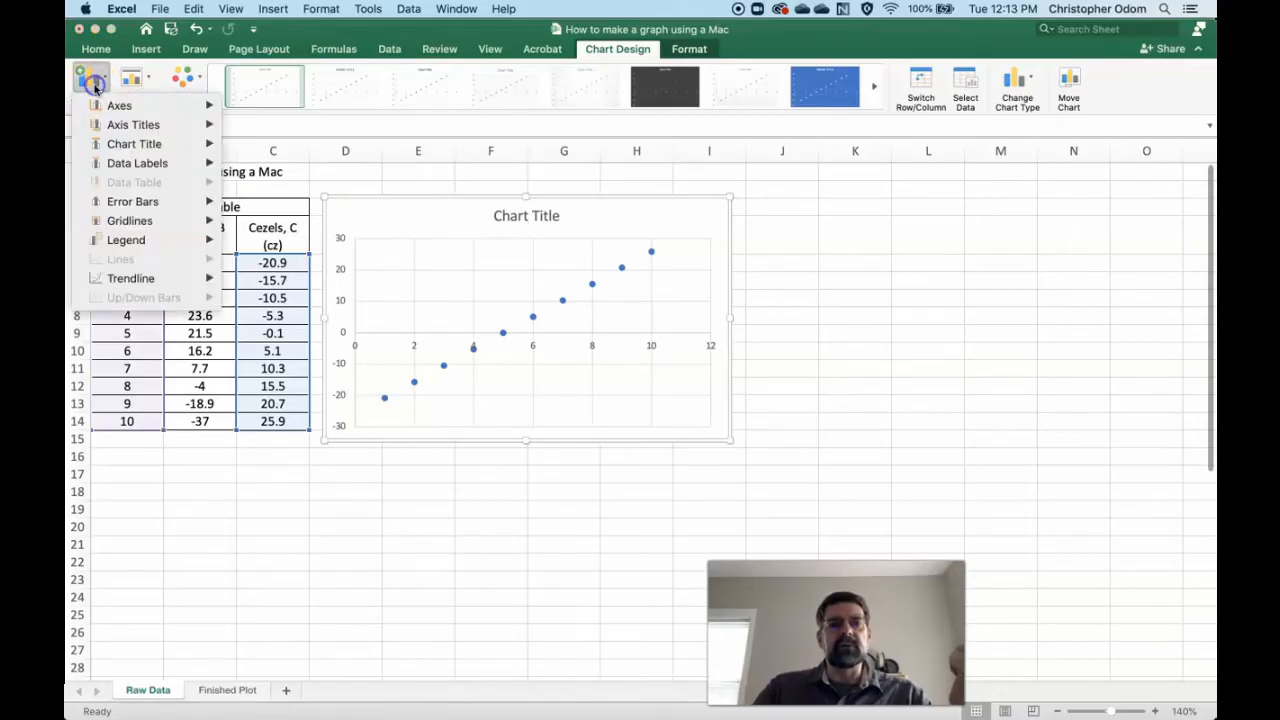
pyautogui.moveTo(122, 133)
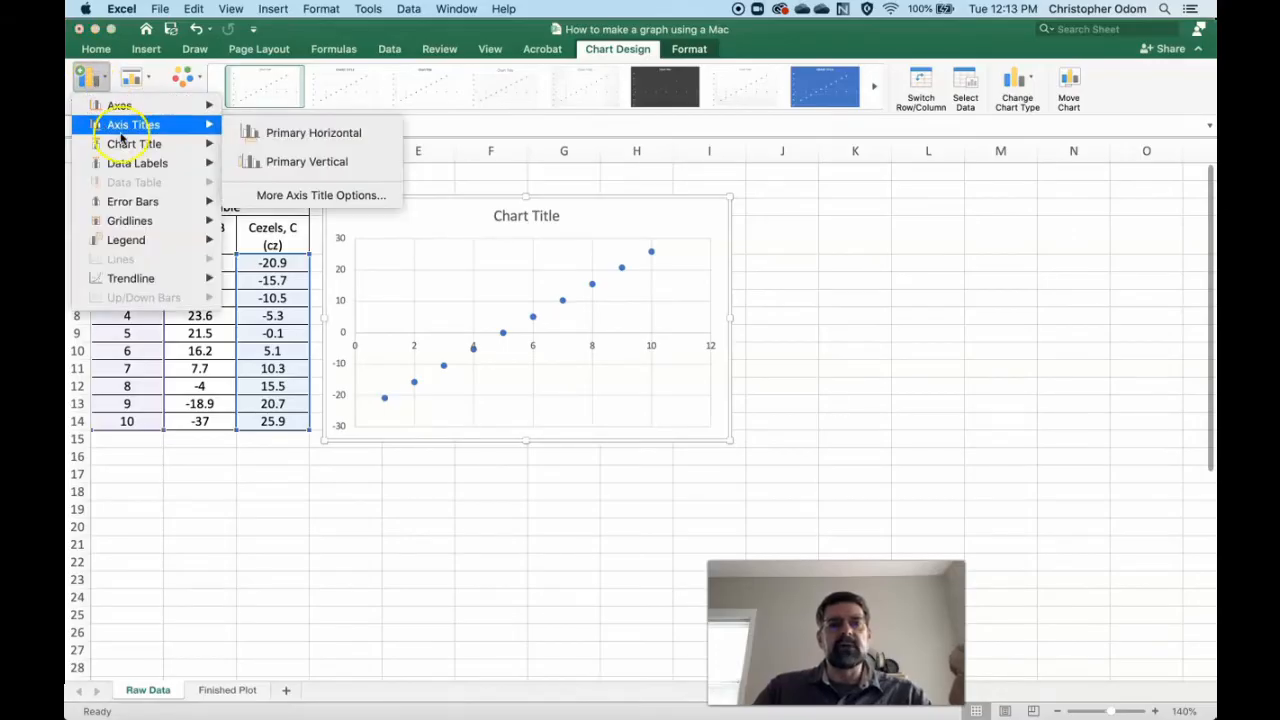
pyautogui.click(294, 137)
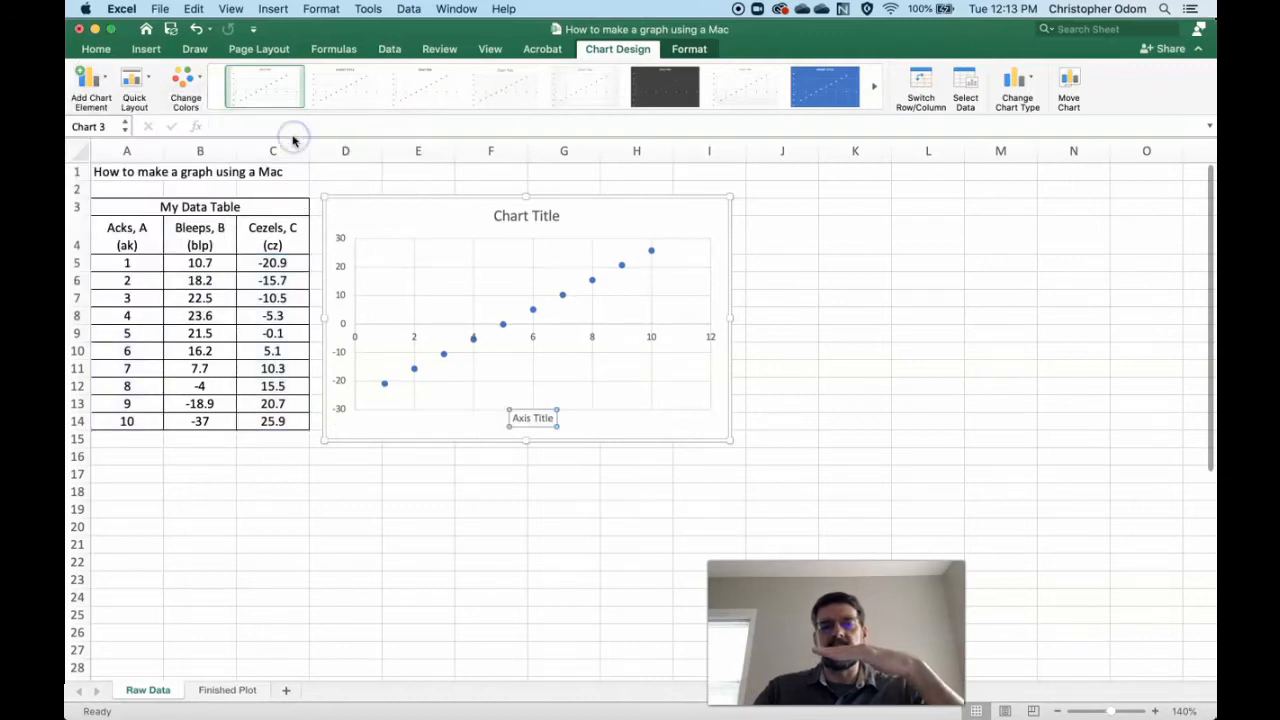
pyautogui.click(88, 90)
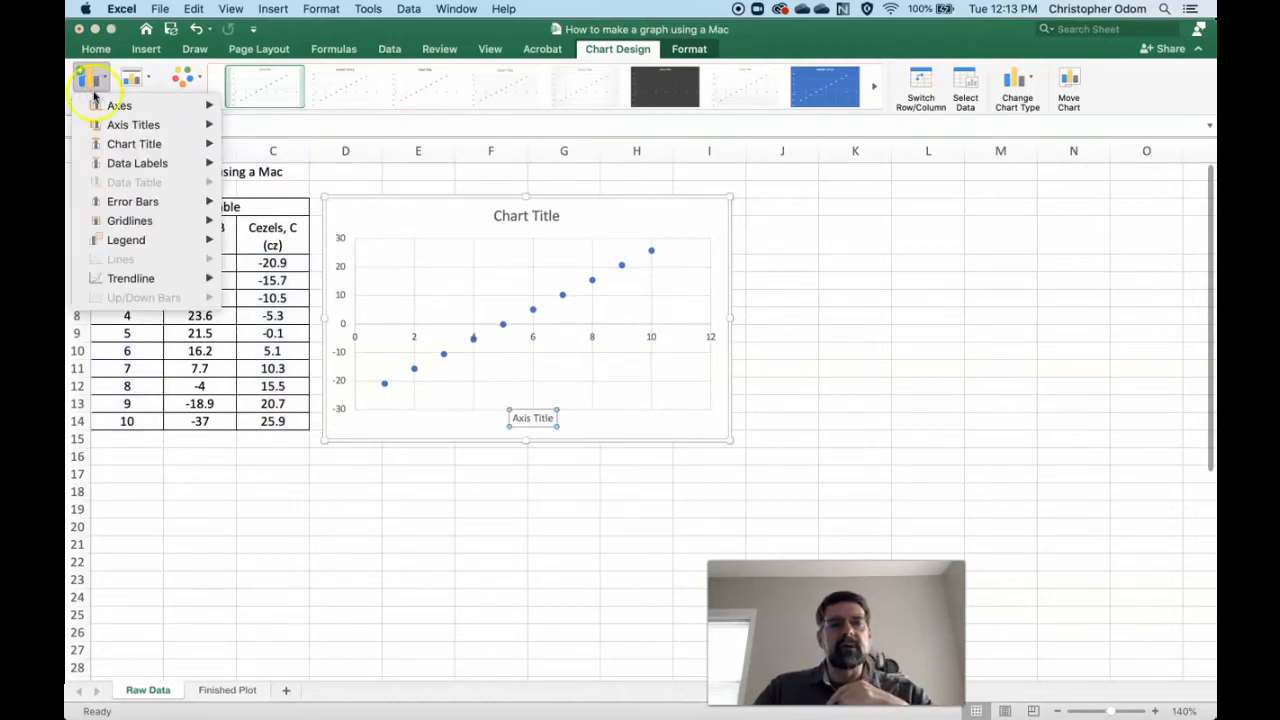
pyautogui.click(284, 165)
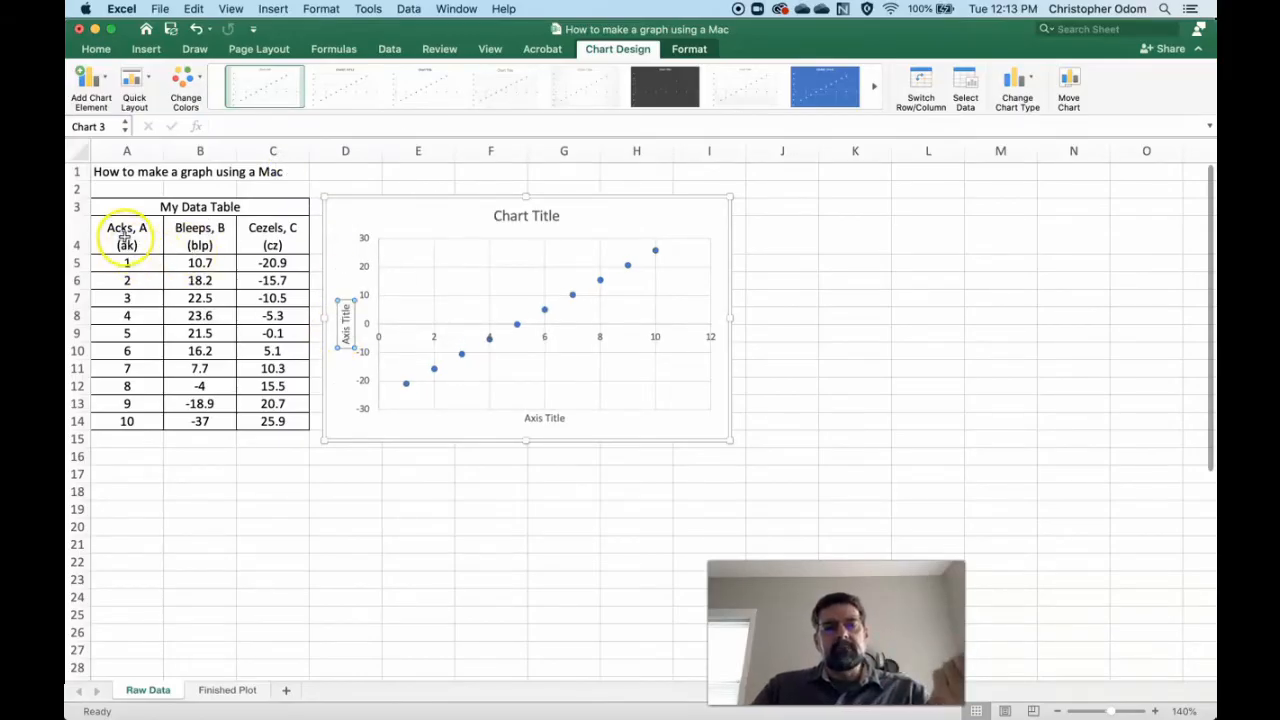
# - Change the vertical axis title to "Cezels, C" with the unit "(cz)" on a second line
pyautogui.tripleClick(346, 324)
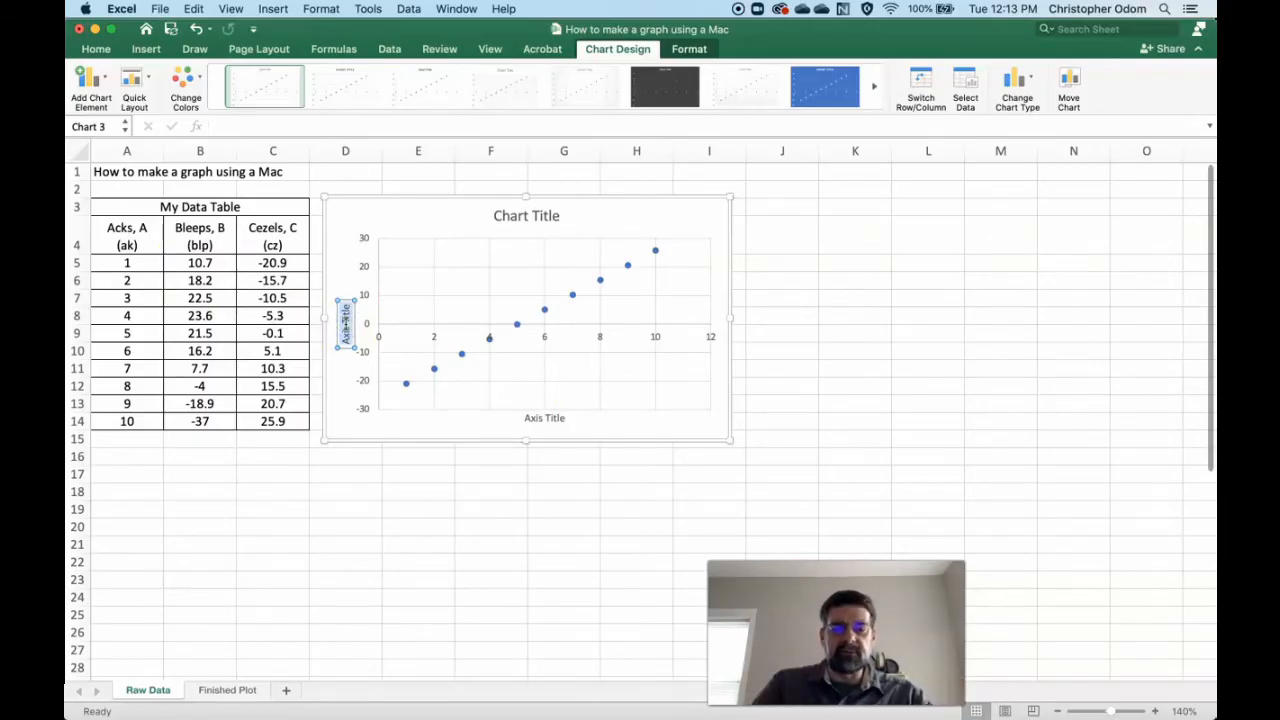
pyautogui.press('BackSpace')
pyautogui.write('Cezels, C')
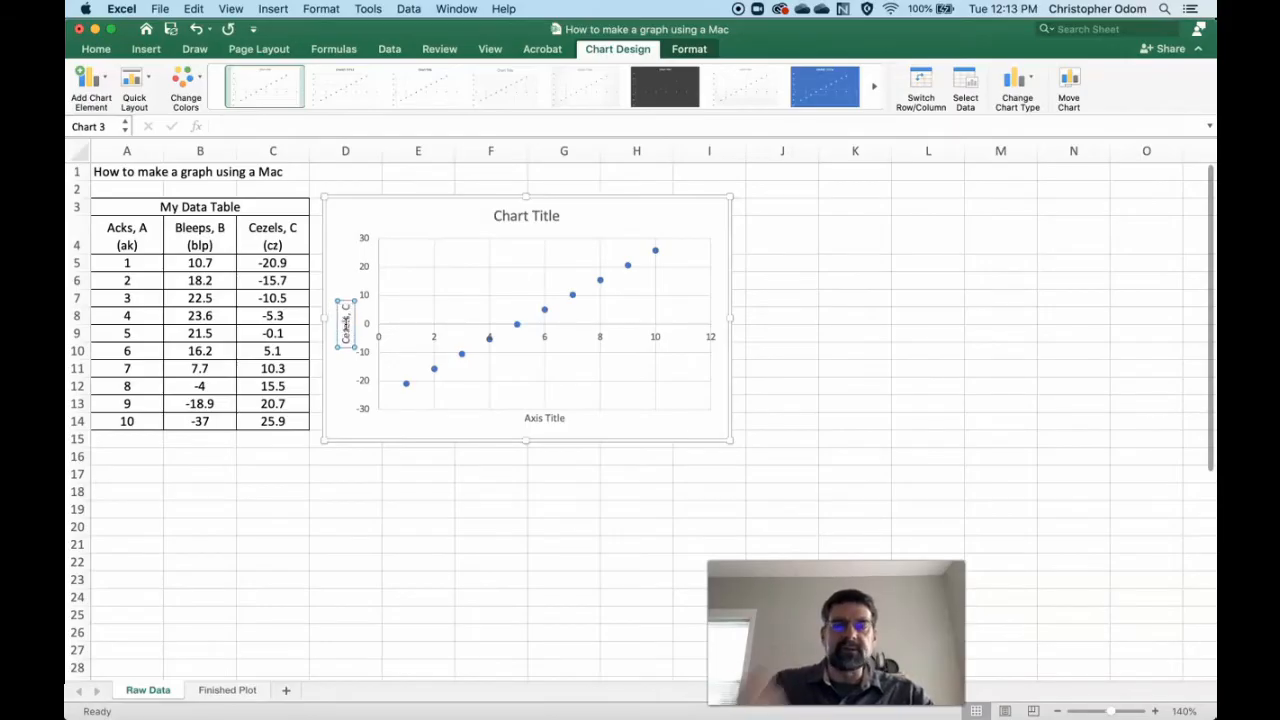
pyautogui.press('Return')
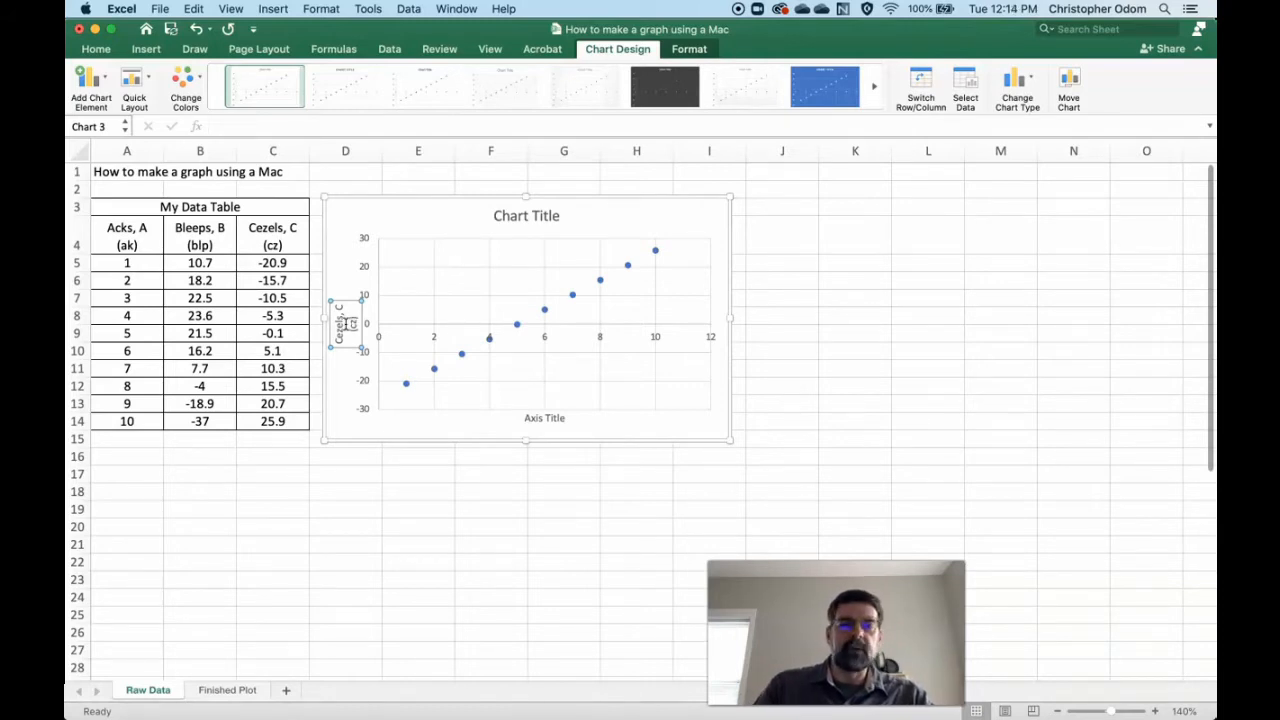
# - Change the horizontal axis title to "Acks, A" with the unit "(ak)" on a second line
pyautogui.click(536, 419)
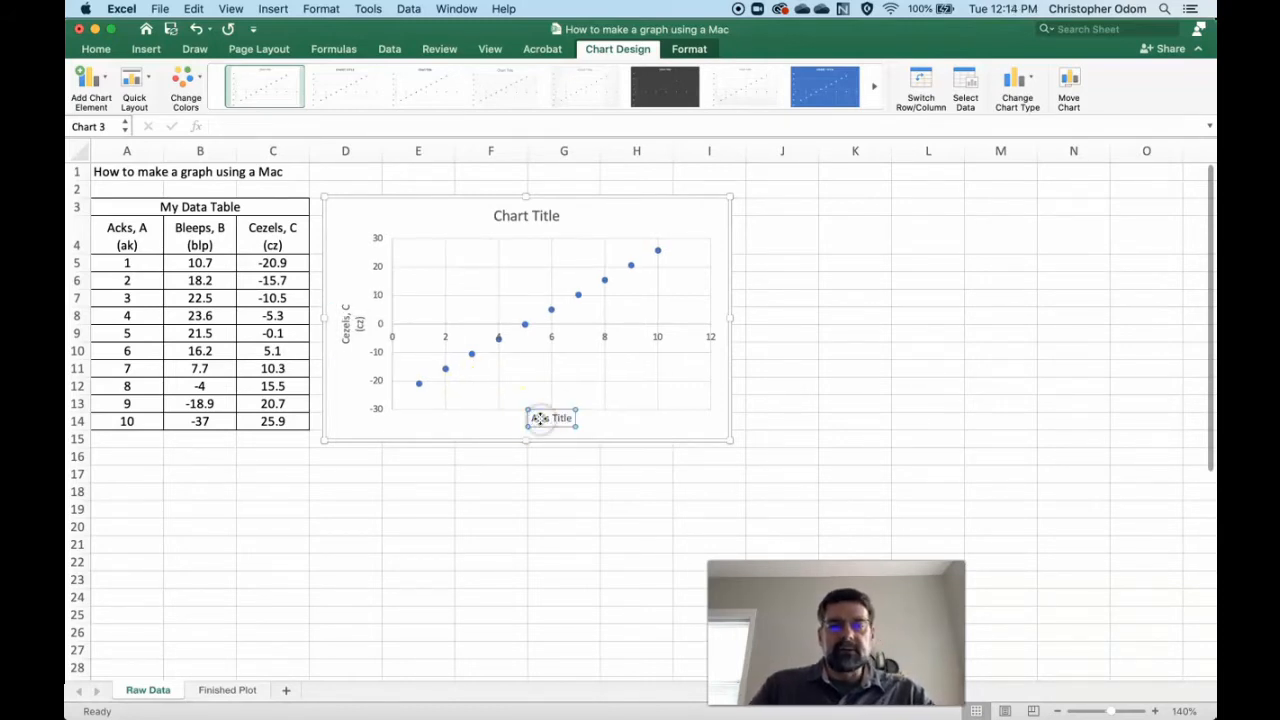
pyautogui.tripleClick(537, 418)
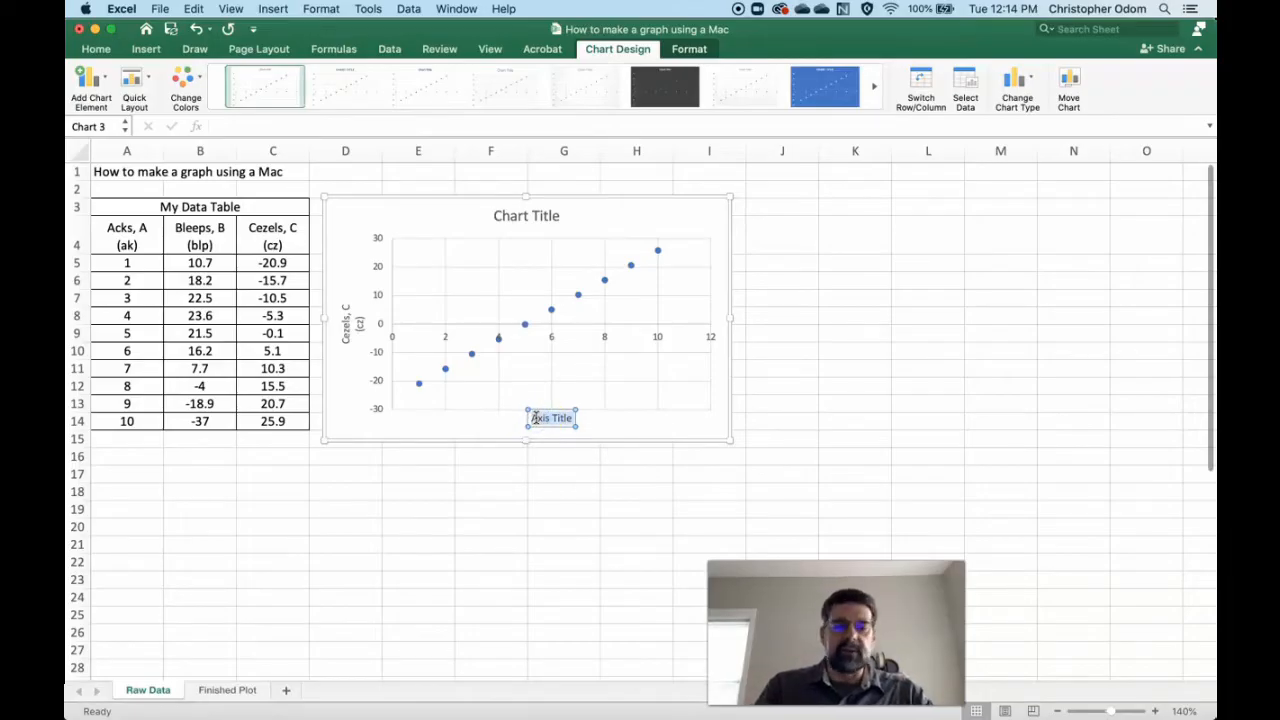
pyautogui.write('Acks, A')
pyautogui.press('Return')
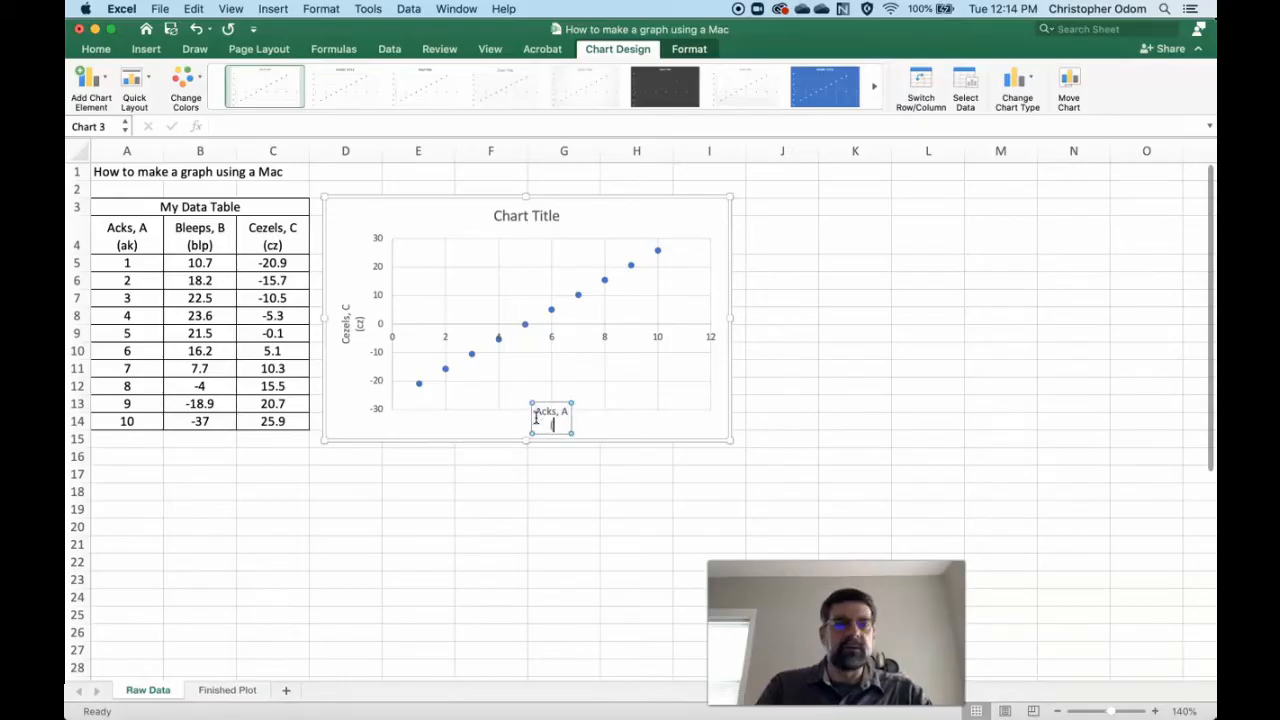
pyautogui.click(534, 484)
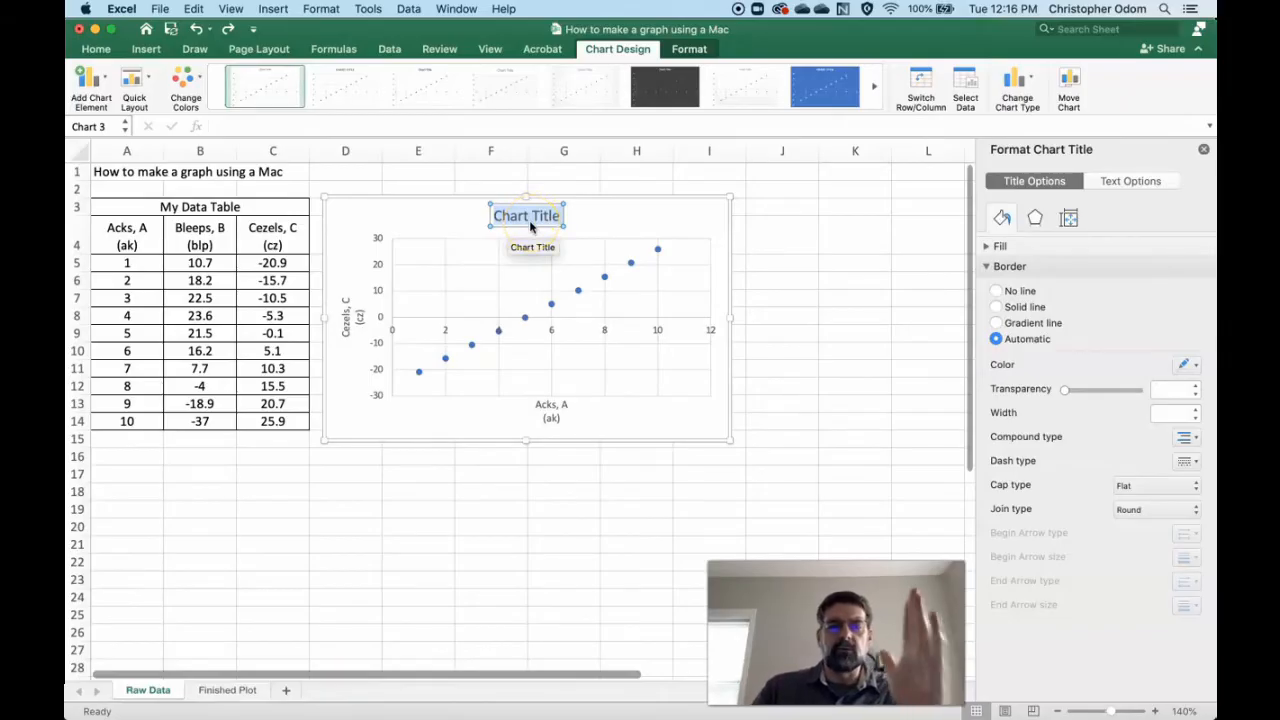
# - Change the chart title to "Cezels vs Acks of a Quac falling on Zork"
pyautogui.write('Cez')
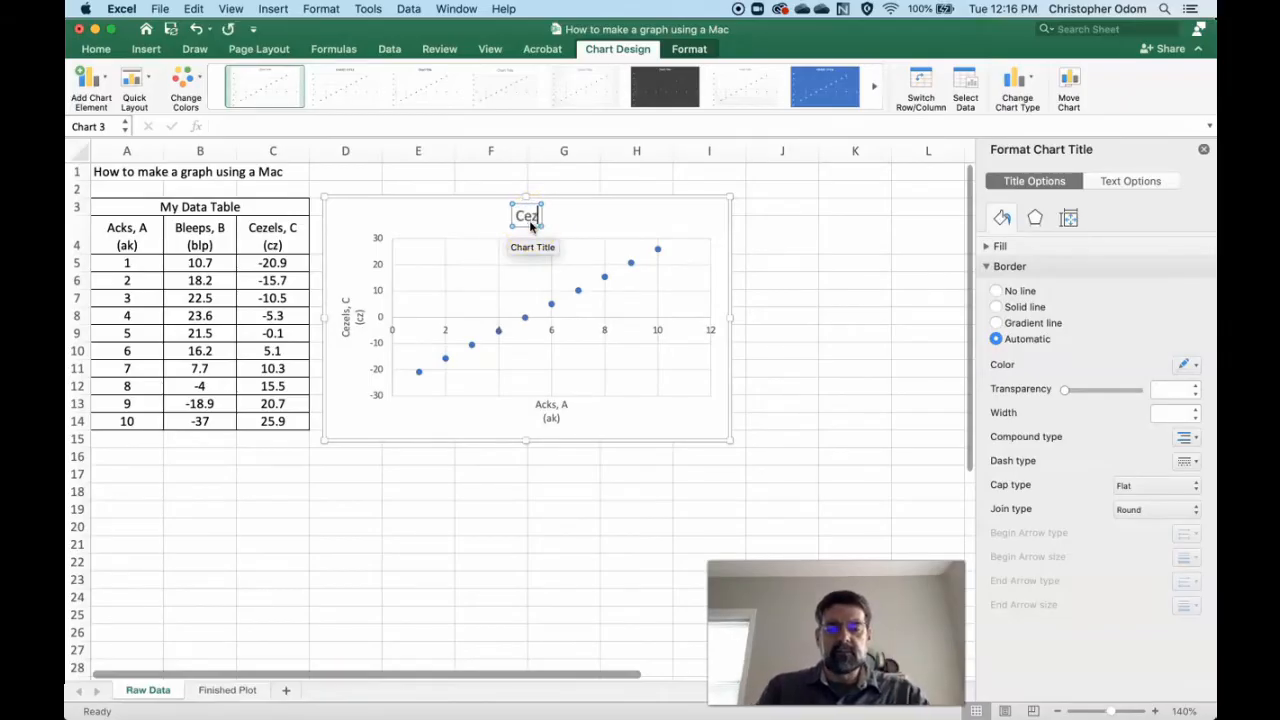
pyautogui.write('els vs')
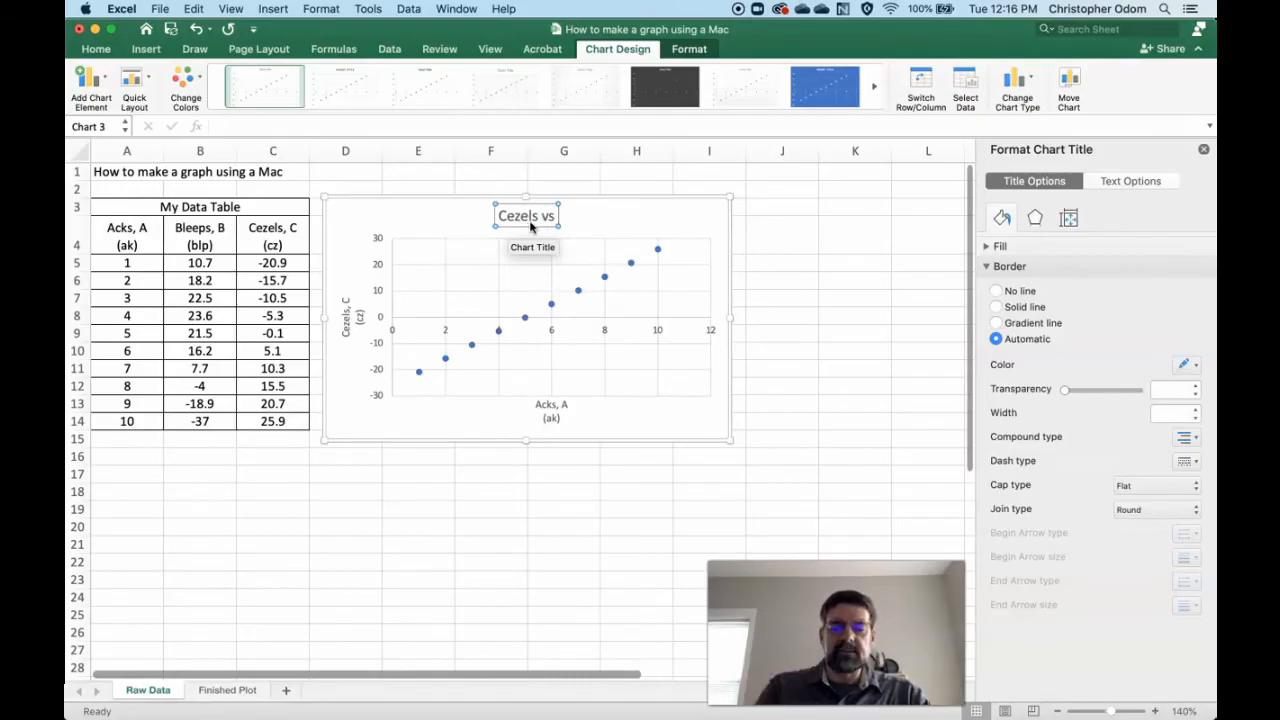
pyautogui.write(' Acks')
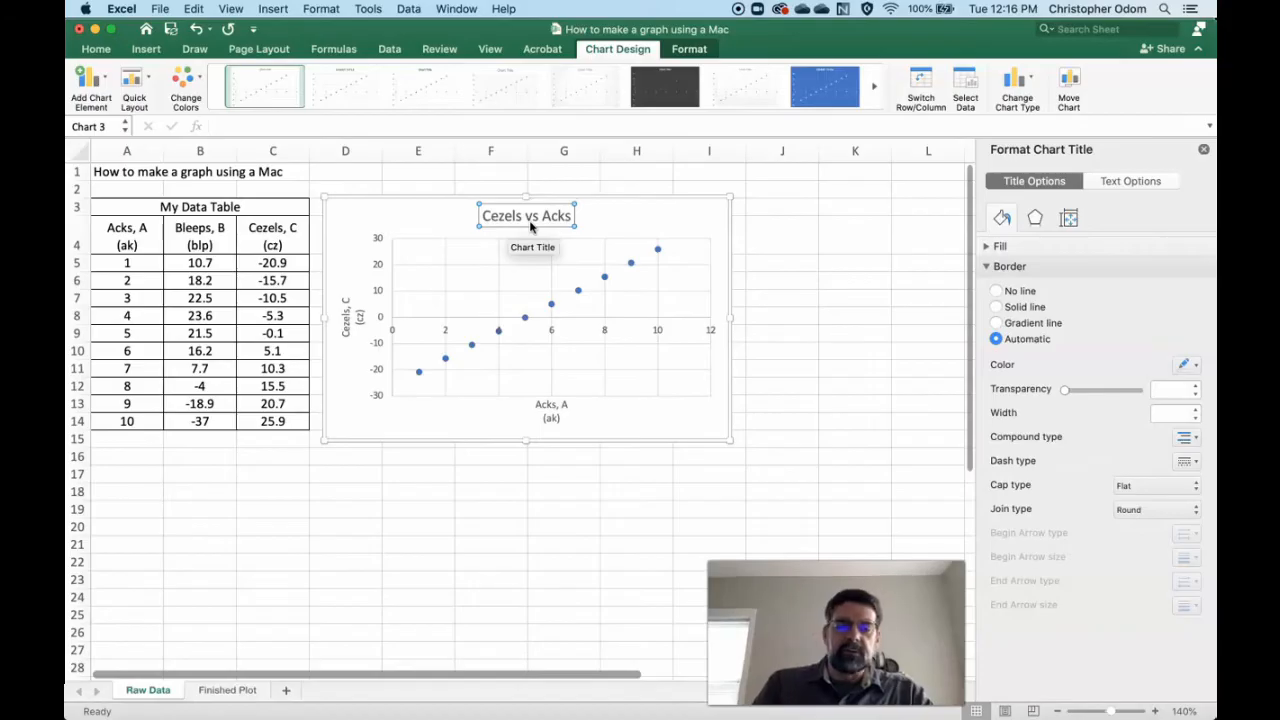
pyautogui.write('of a')
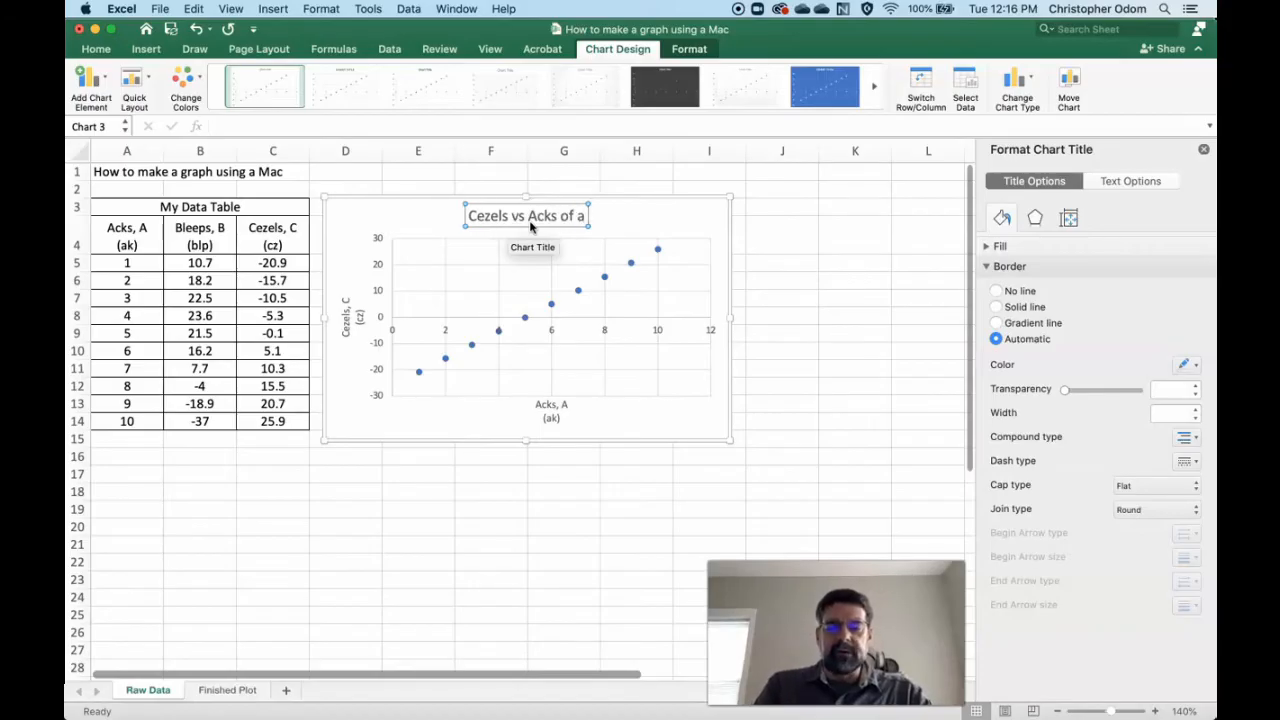
pyautogui.write(' Quad fal')
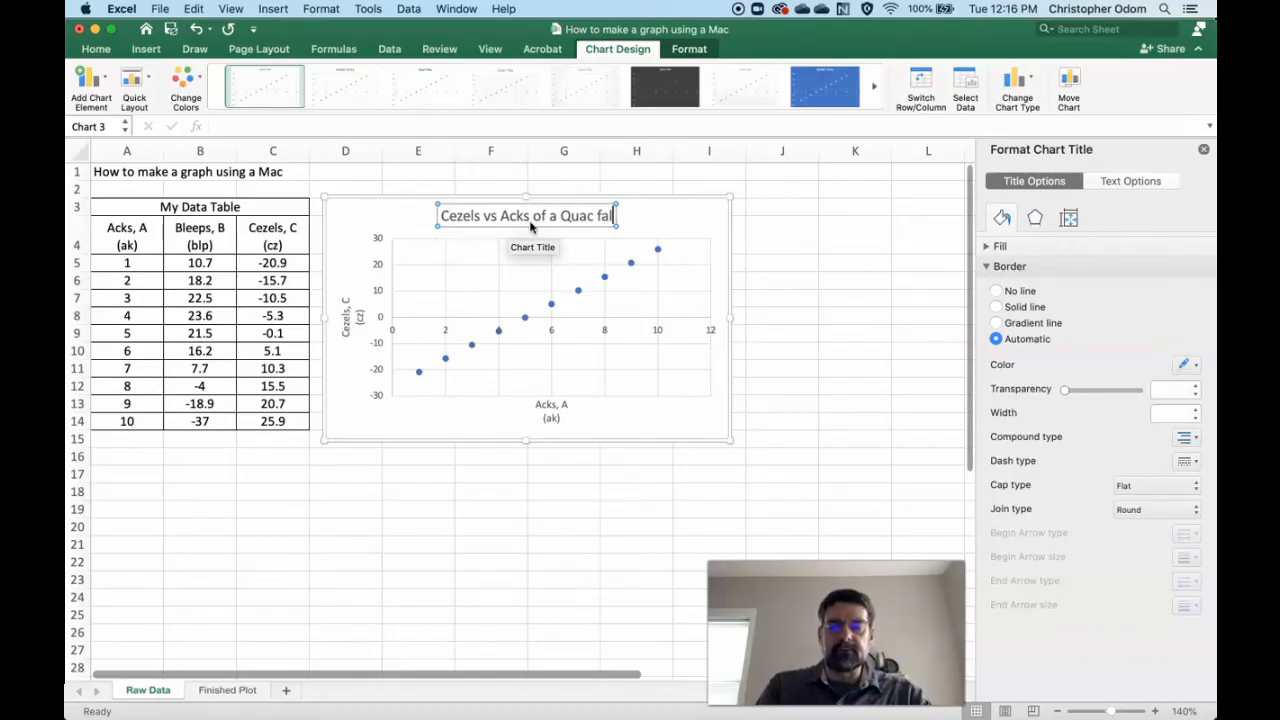
pyautogui.write('ling on Zork')
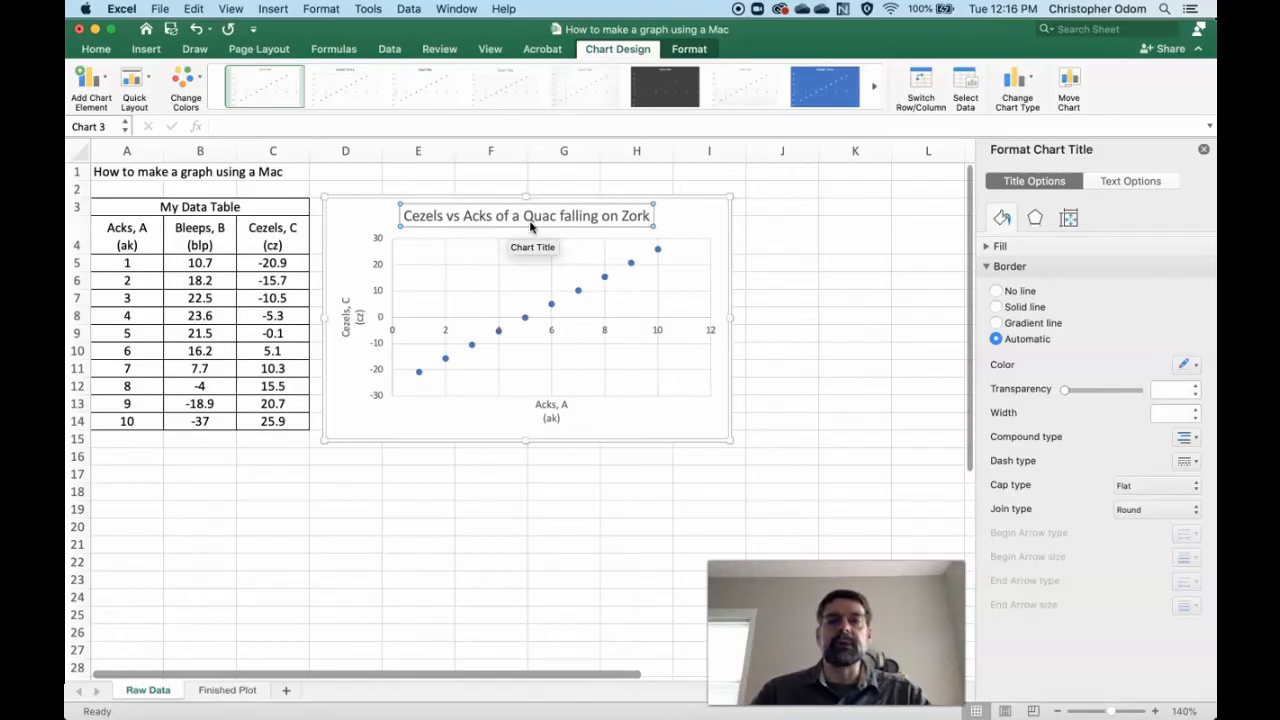
pyautogui.click(376, 277)
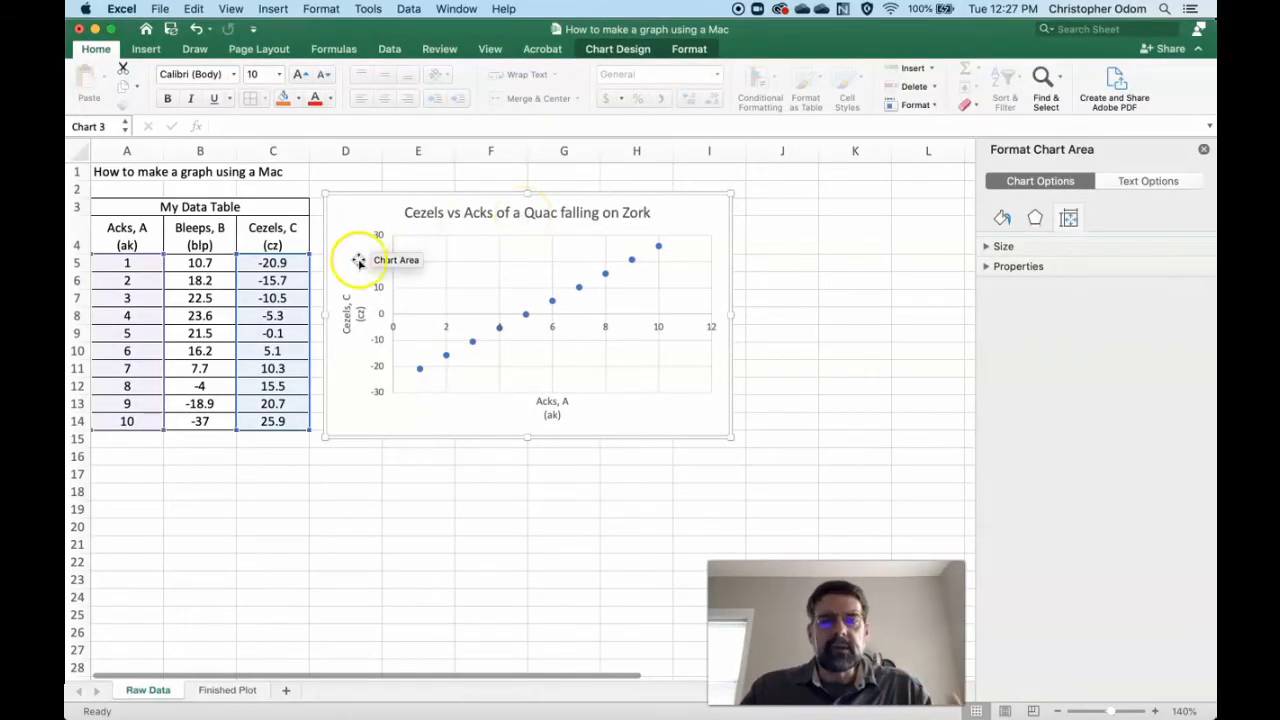
# - Shrink the chart's plotted source range to rows 8 to 14 and extend it back to rows 5 to 14
pyautogui.click(393, 470)
pyautogui.click(366, 217)
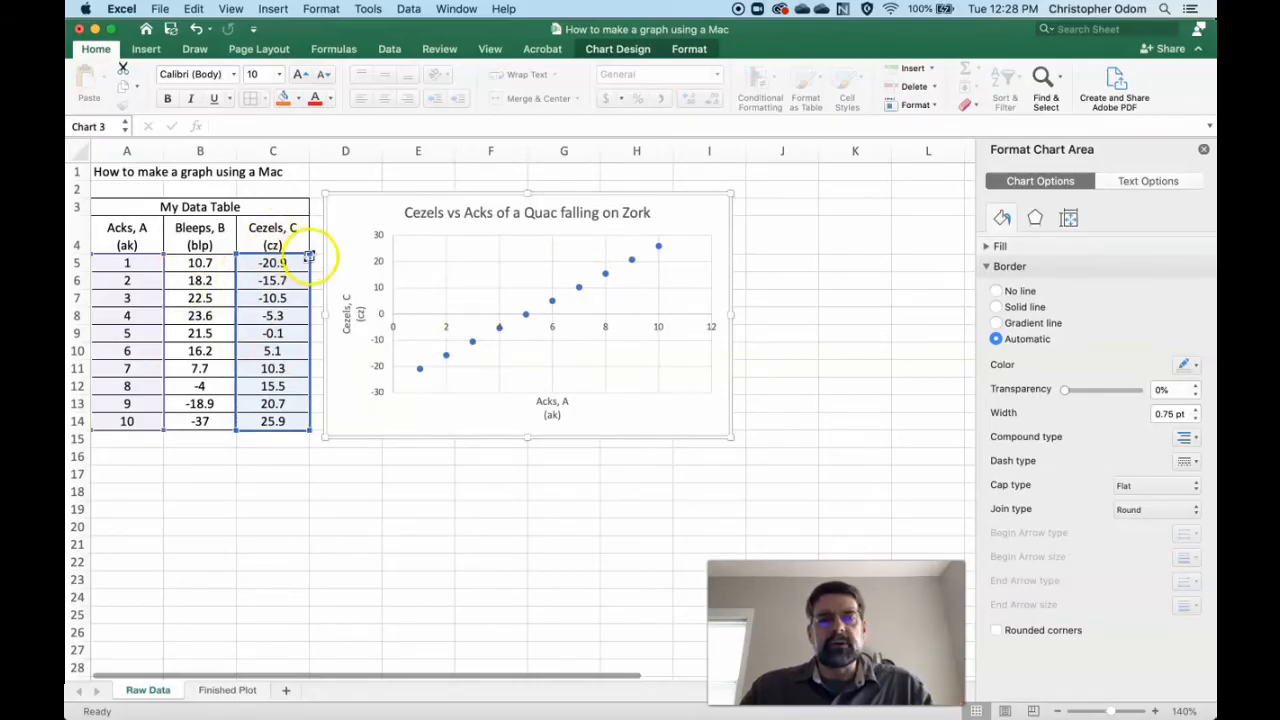
pyautogui.moveTo(308, 253); pyautogui.dragTo(306, 309)
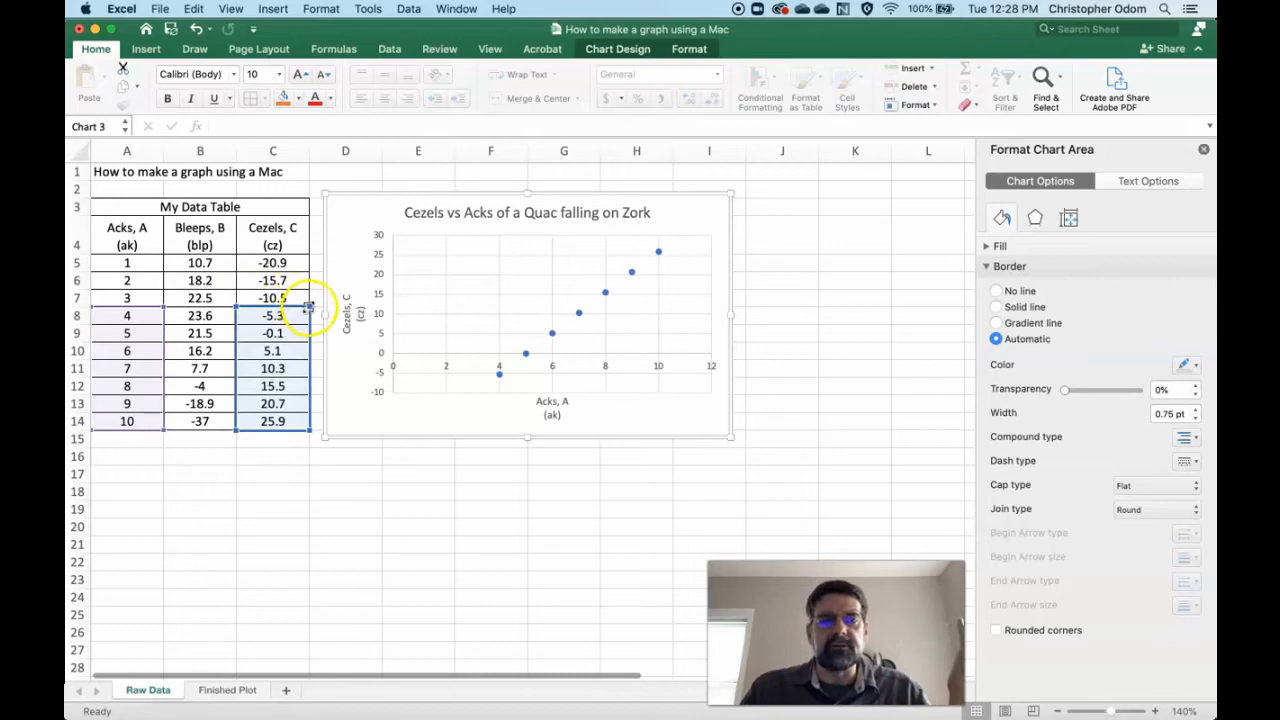
pyautogui.moveTo(309, 294); pyautogui.dragTo(306, 259)
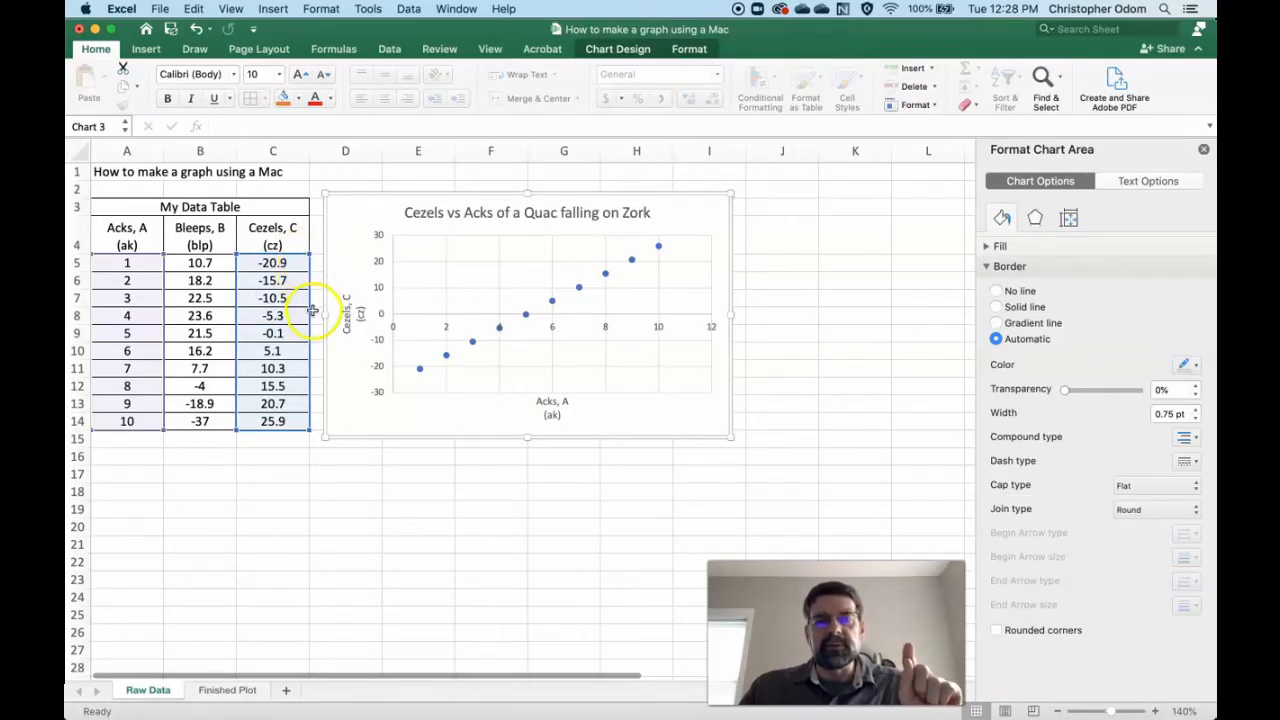
# - Shift the chart's Y-value range to the Bleeps data in B5:B14 and return it to the Cezels data in C5:C14
pyautogui.moveTo(245, 314); pyautogui.dragTo(225, 314)
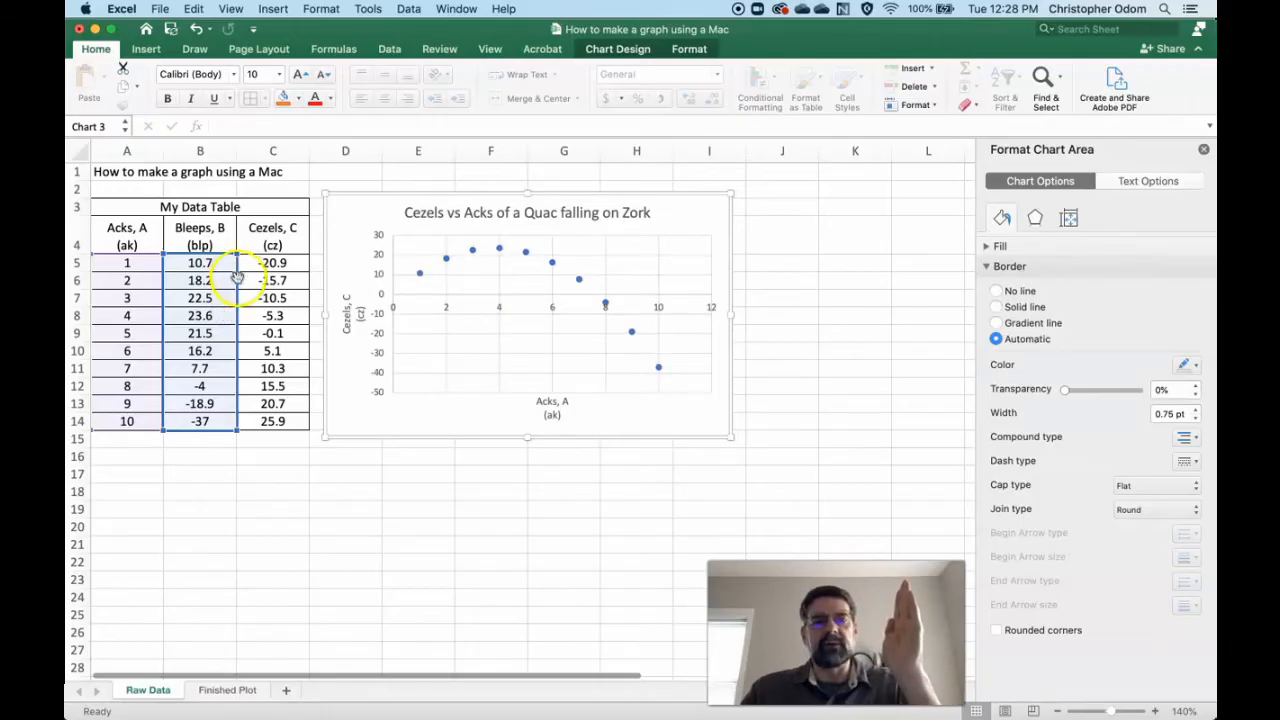
pyautogui.click(238, 280)
pyautogui.click(428, 263)
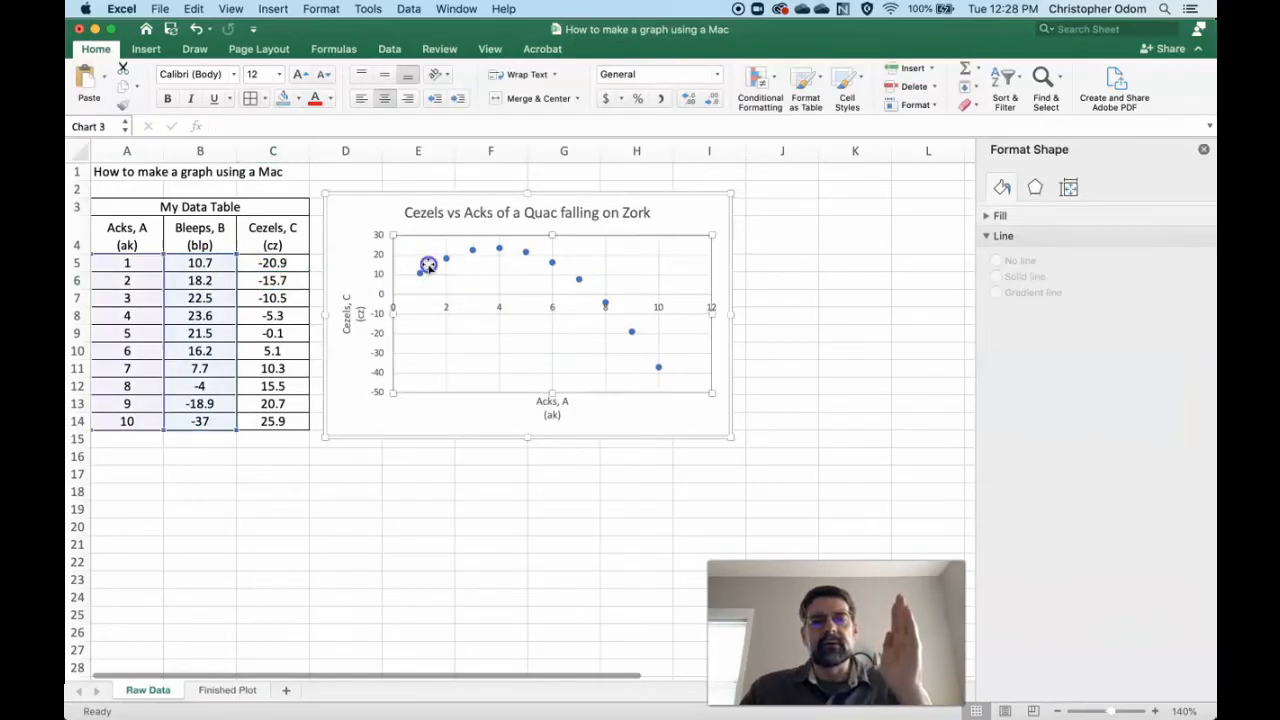
pyautogui.moveTo(237, 280); pyautogui.dragTo(279, 280)
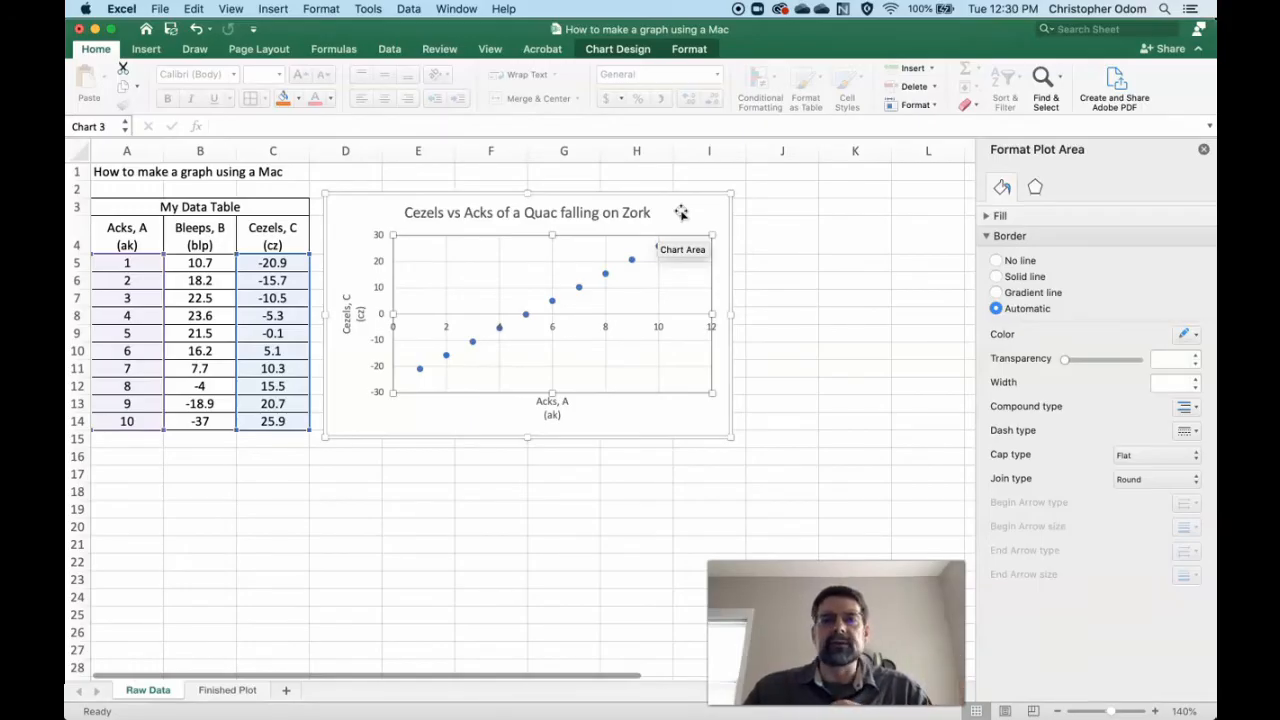
# - Add a linear trendline to the Cezels data points and open its trendline options
pyautogui.click(622, 50)
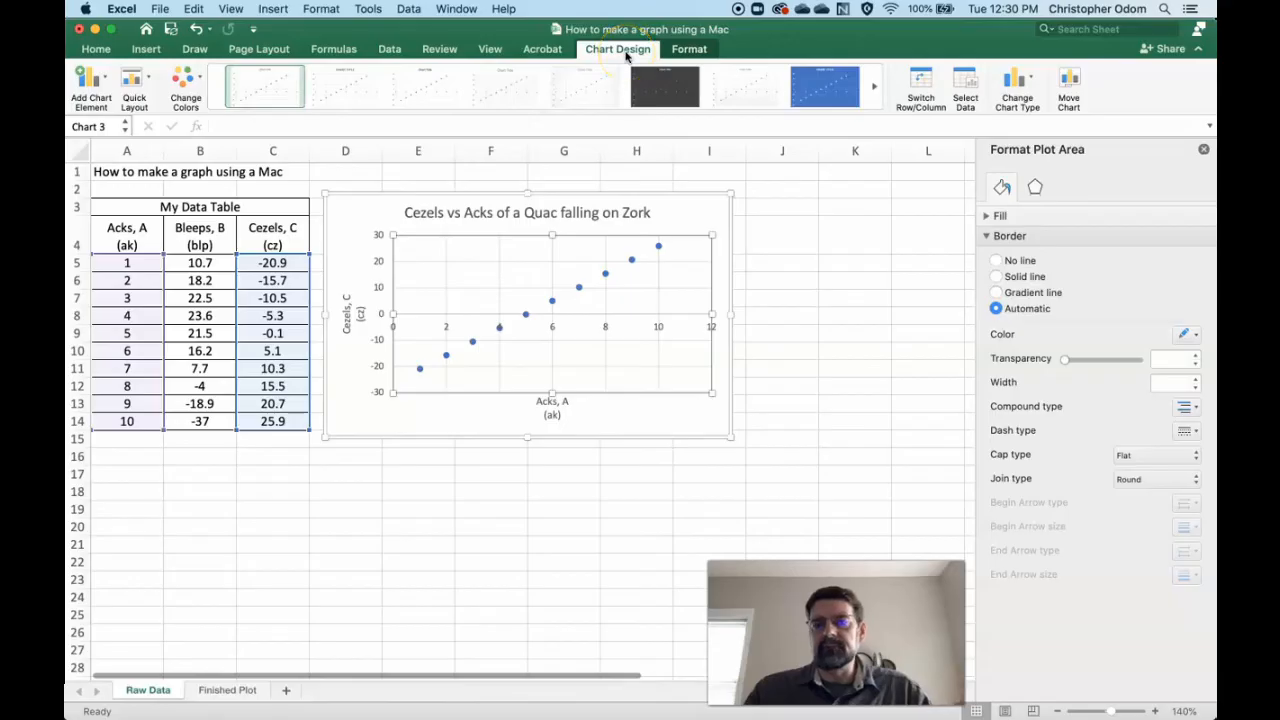
pyautogui.click(91, 90)
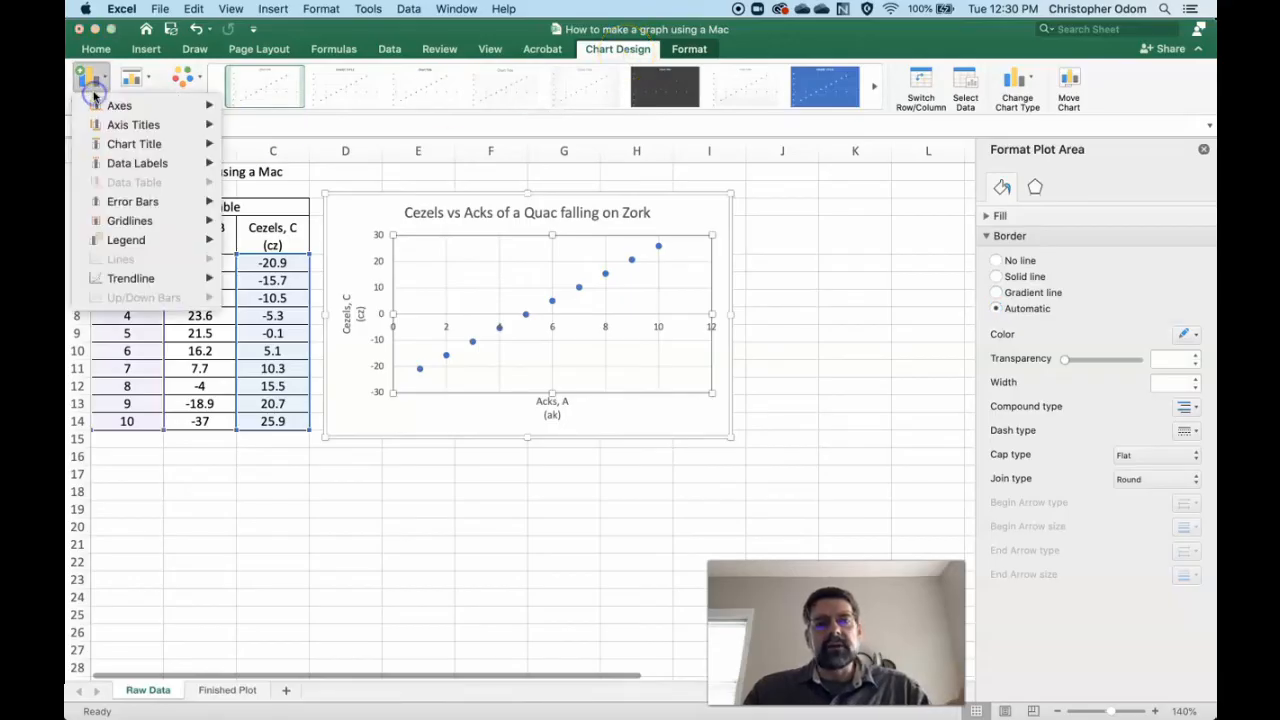
pyautogui.click(125, 279)
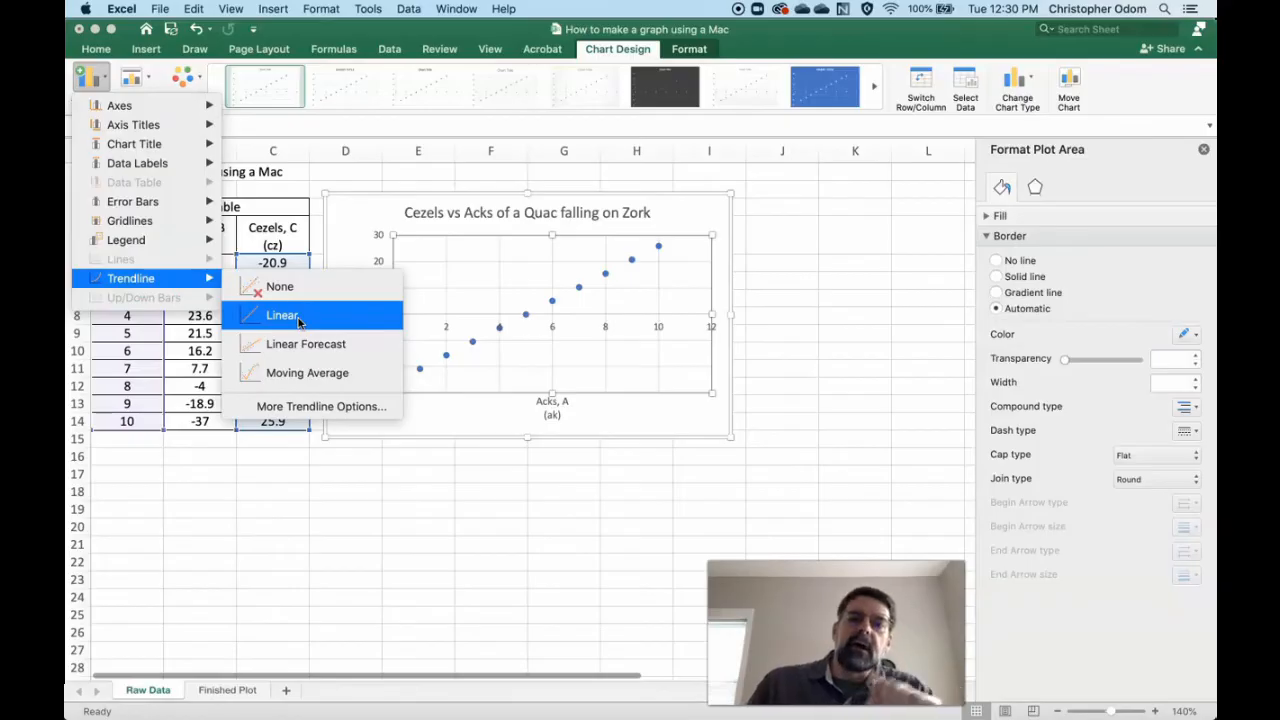
pyautogui.click(322, 416)
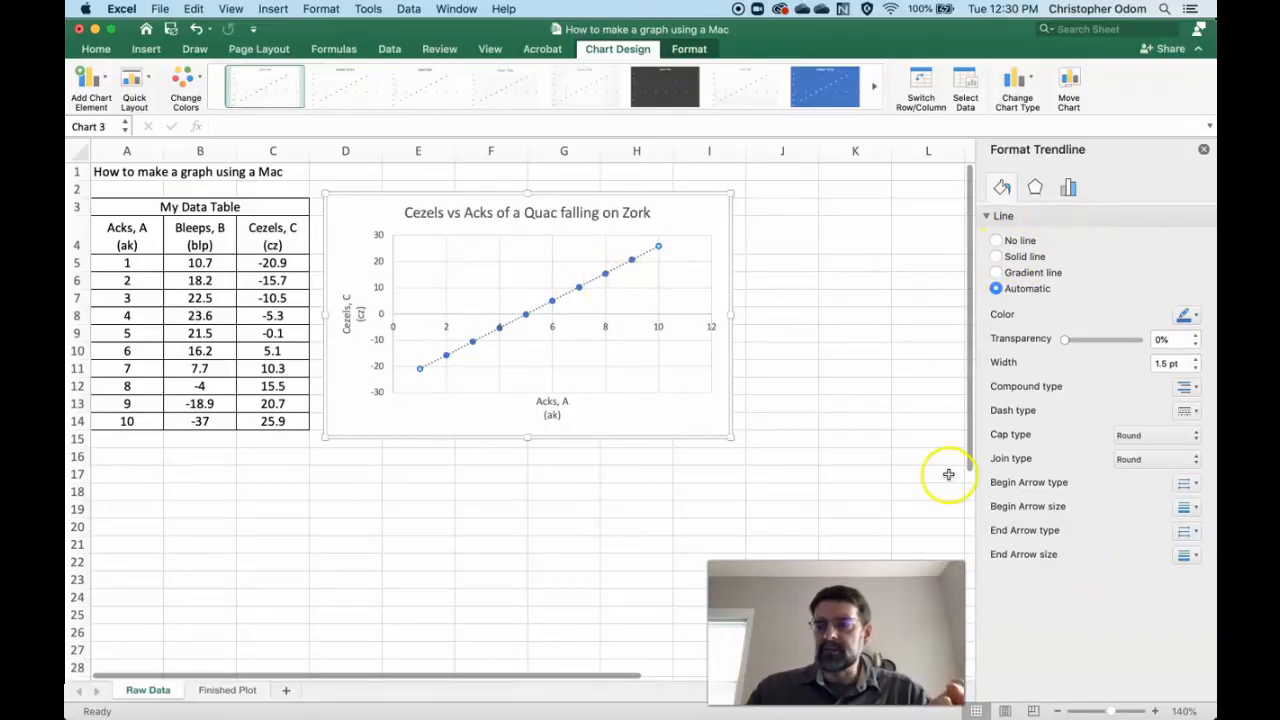
pyautogui.click(1070, 190)
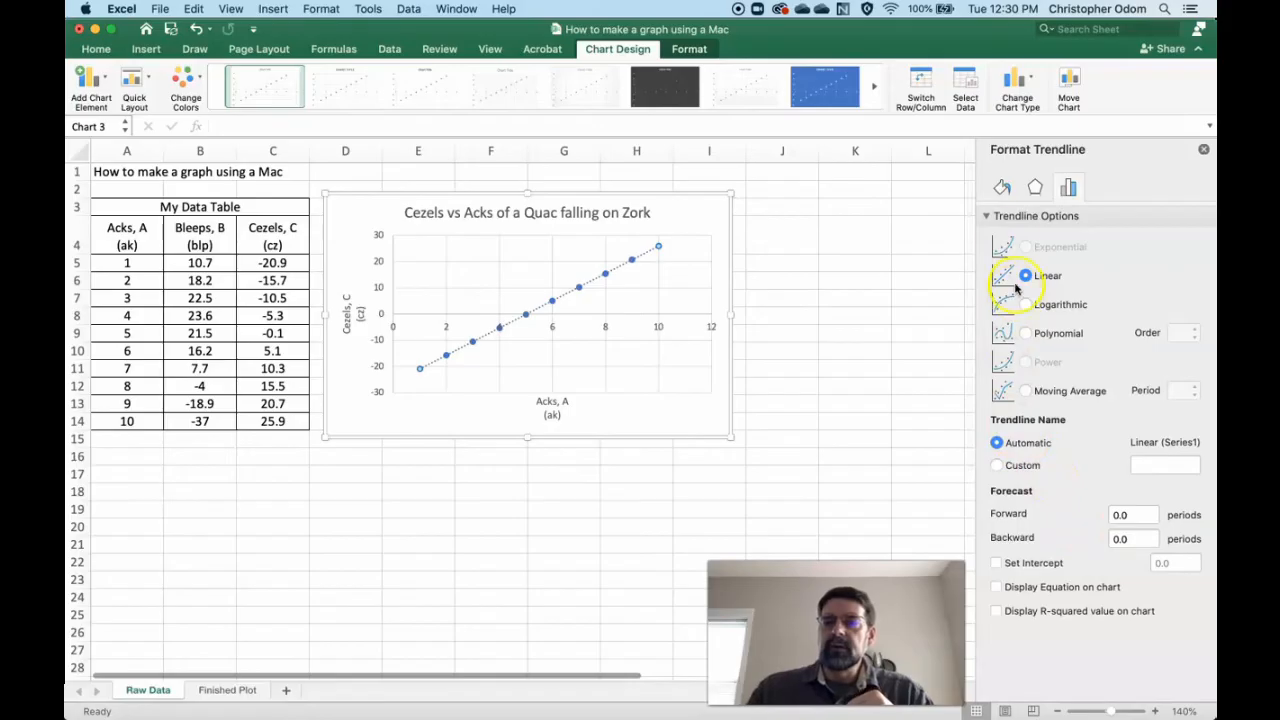
# - Try the Polynomial and Logarithmic trendline types and return the trendline to Linear
pyautogui.click(1026, 334)
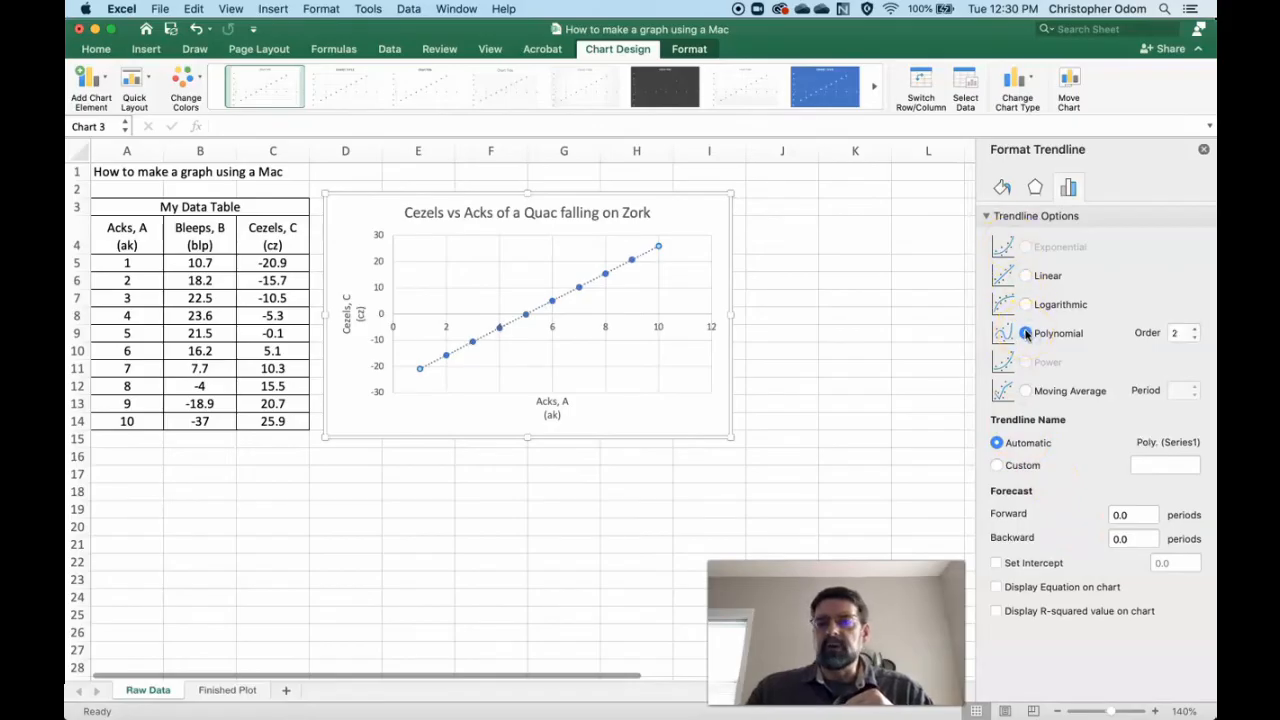
pyautogui.click(1025, 305)
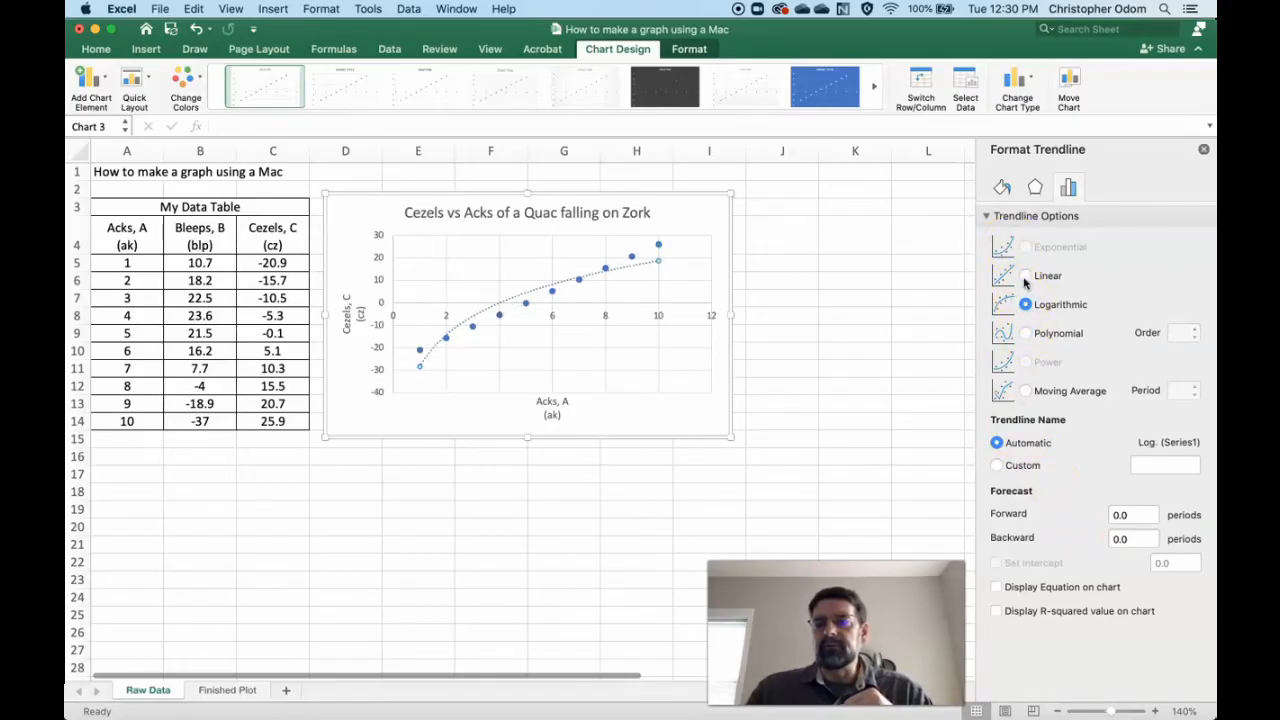
pyautogui.click(1025, 277)
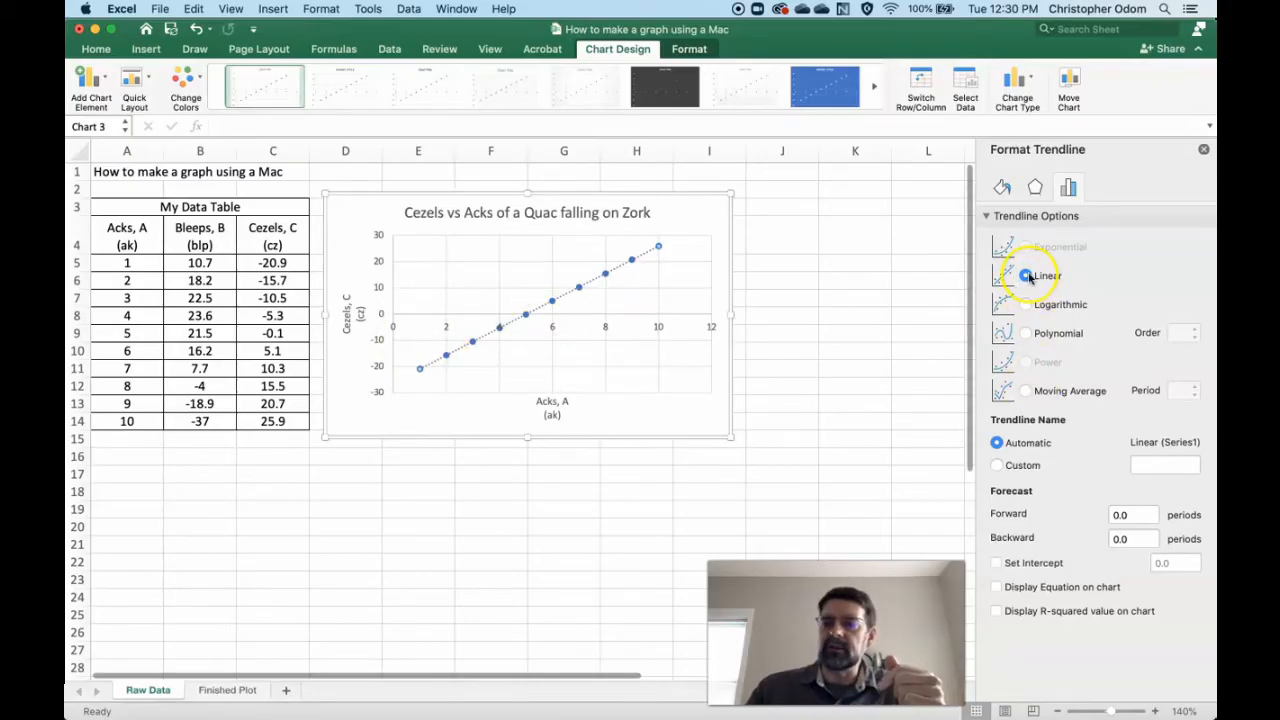
# - Display the trendline's equation and R-squared value on the chart and move their label to the empty area above the line's lower half
pyautogui.click(996, 588)
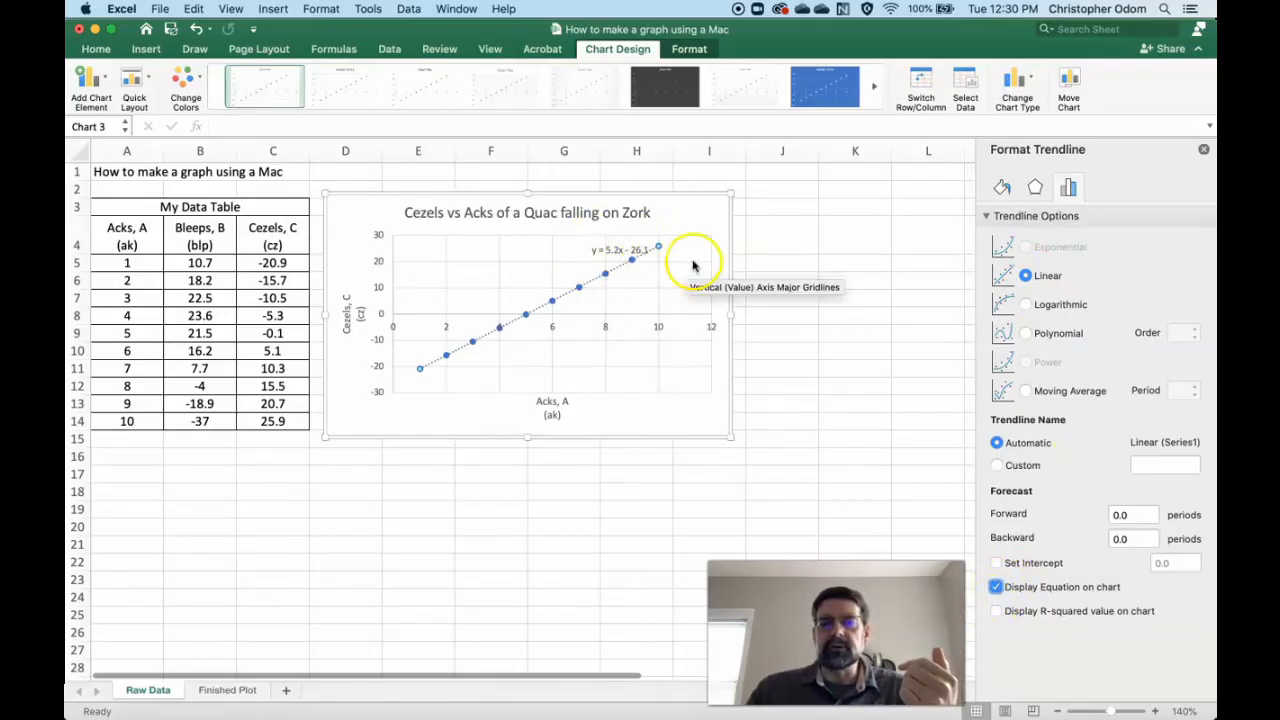
pyautogui.click(996, 612)
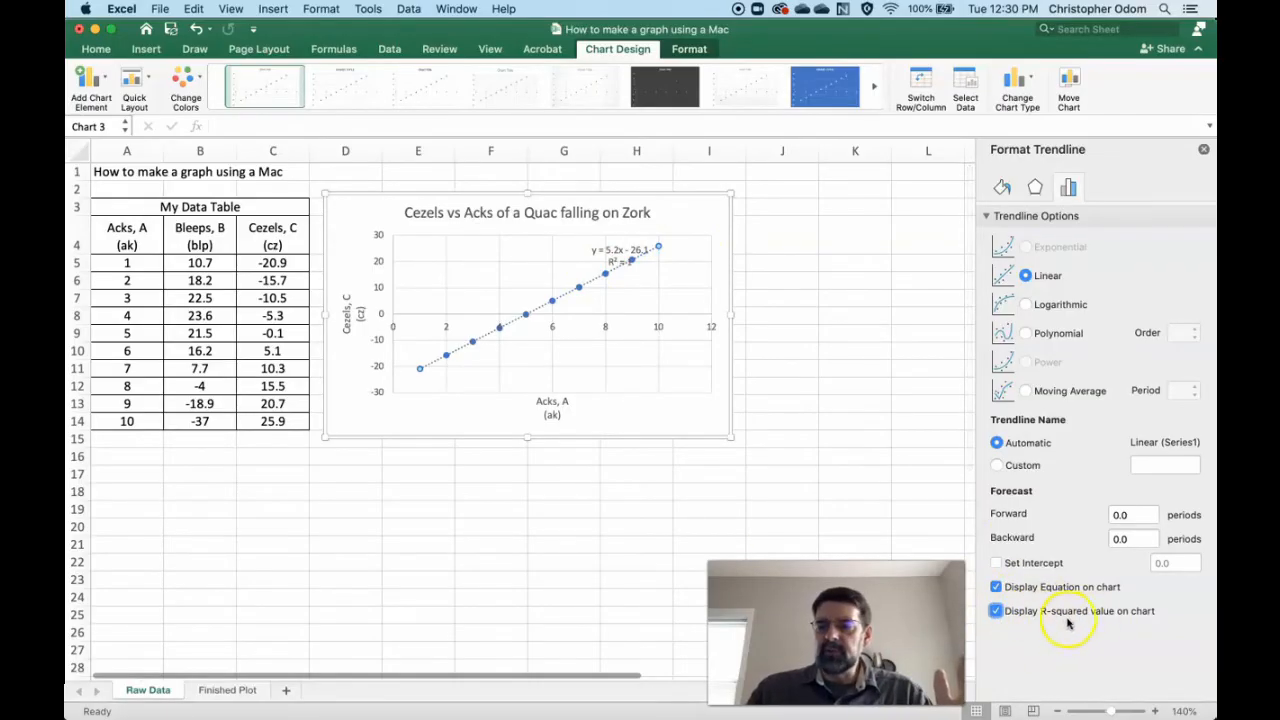
pyautogui.click(636, 245)
pyautogui.moveTo(636, 245); pyautogui.dragTo(481, 255)
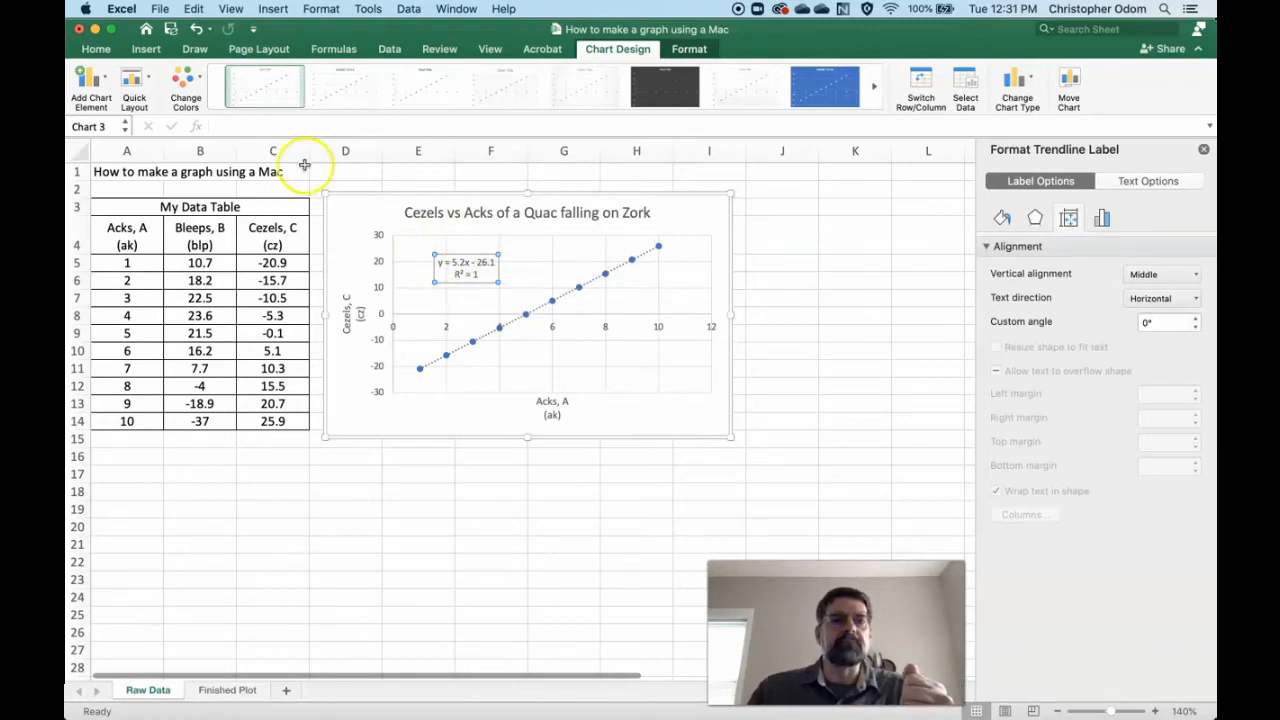
# - Enlarge the trendline equation label's text to 18 pt and shift it away from the vertical axis
pyautogui.click(98, 50)
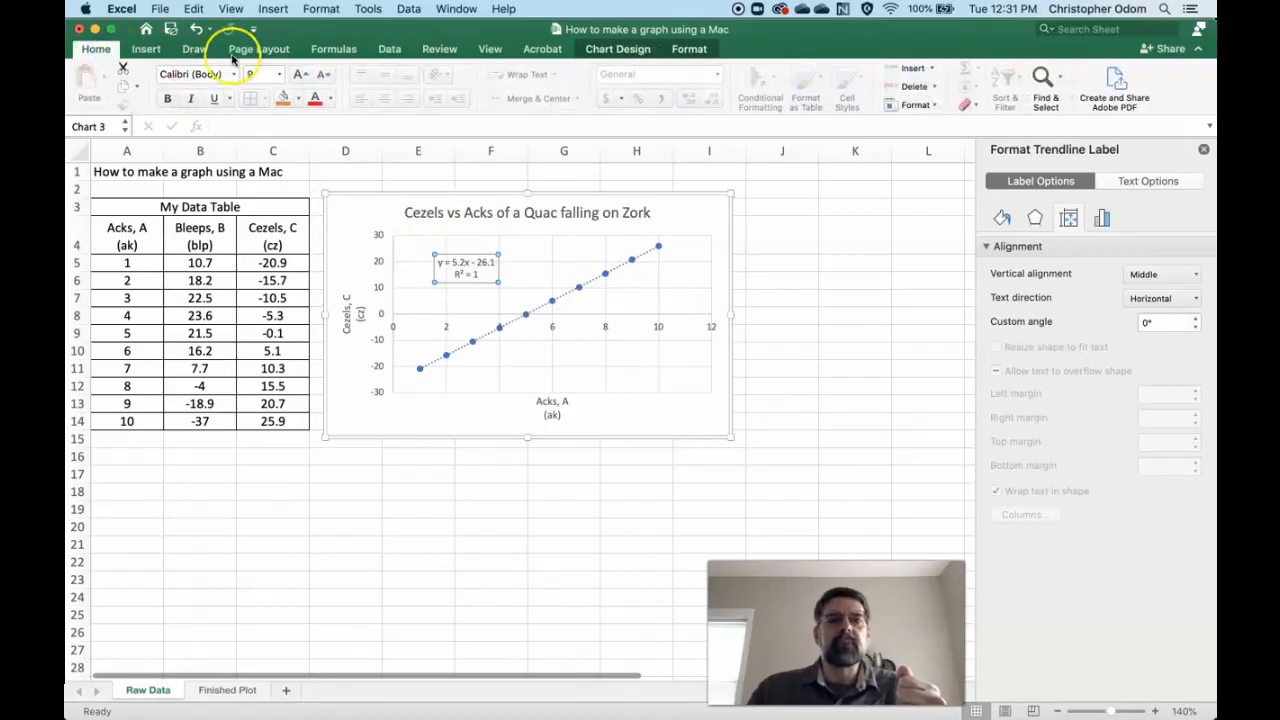
pyautogui.click(297, 75)
pyautogui.click(297, 75)
pyautogui.click(297, 75)
pyautogui.click(297, 75)
pyautogui.click(297, 75)
pyautogui.click(297, 75)
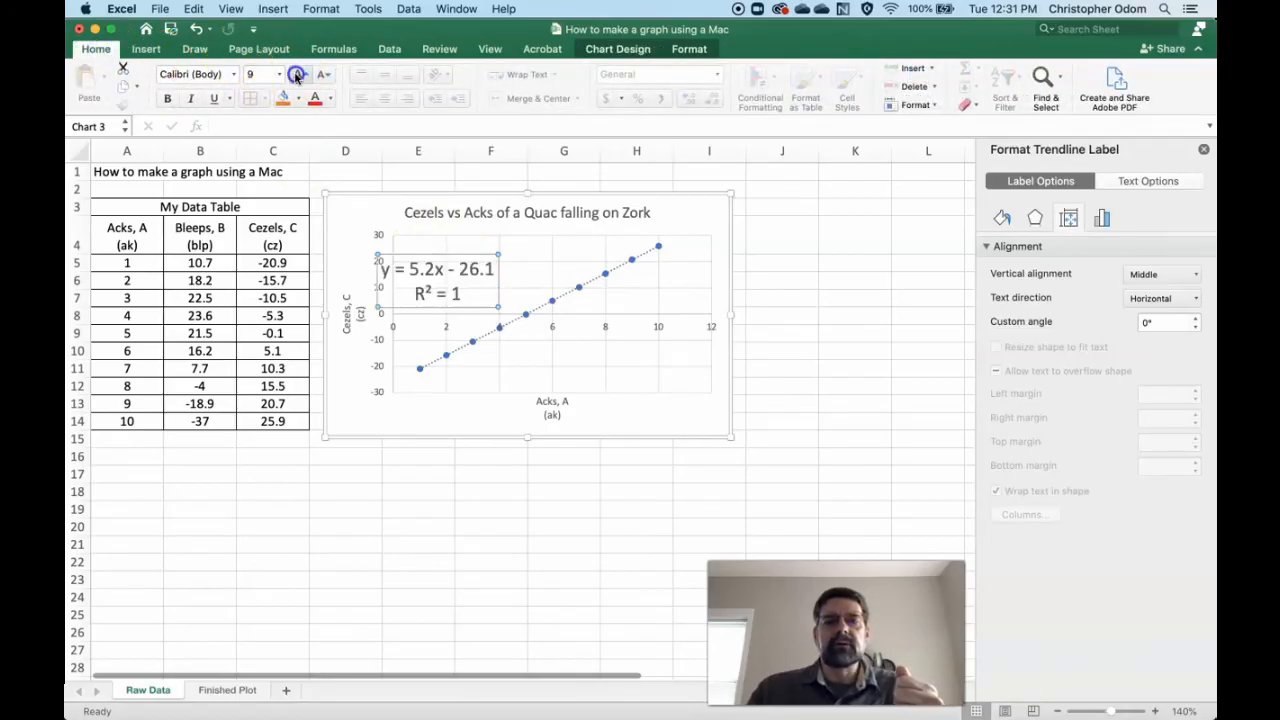
pyautogui.moveTo(414, 250); pyautogui.dragTo(575, 243)
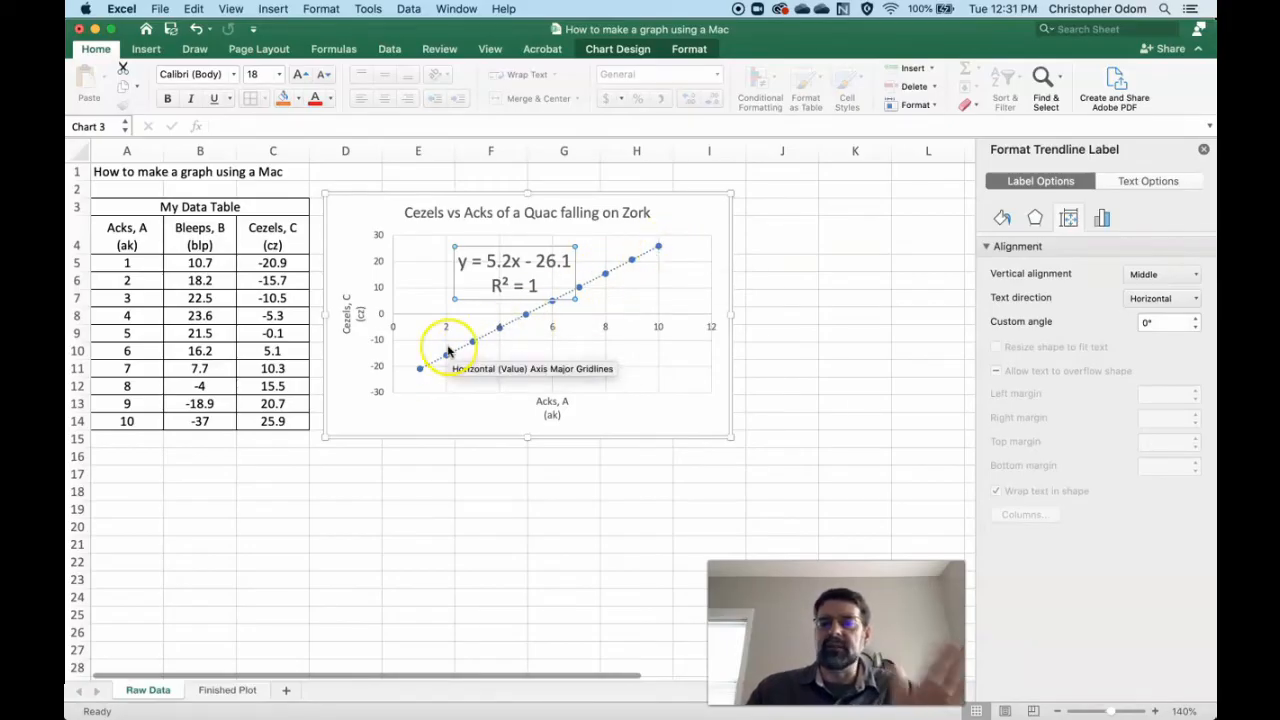
# - Test the trendline's response by setting the Acks value in A8 to 4.44, and set the cell back to 4
pyautogui.click(142, 315)
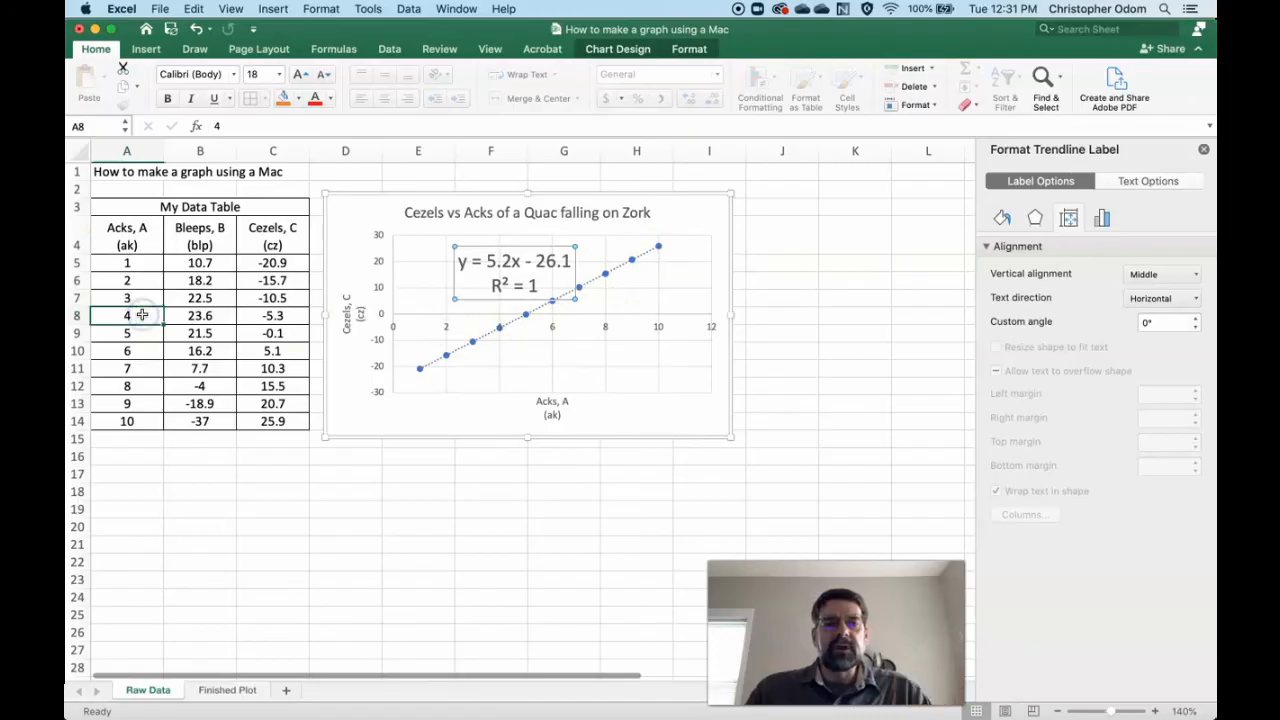
pyautogui.write('4.44')
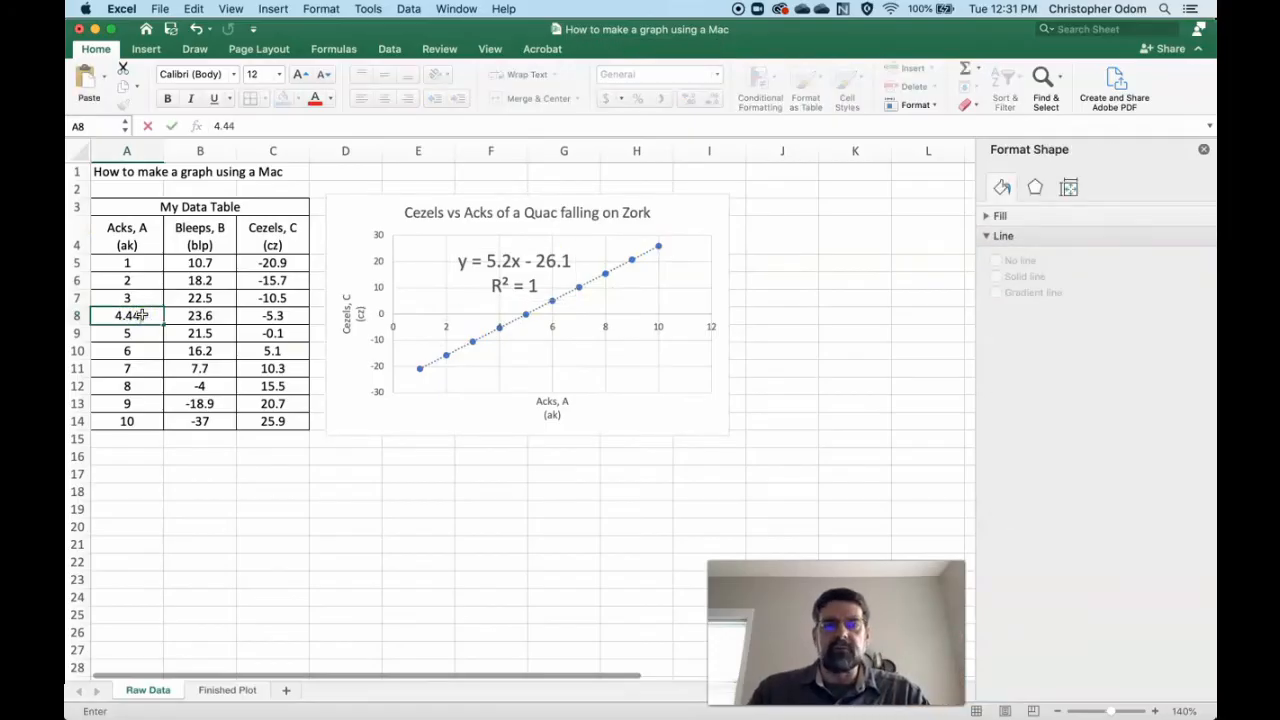
pyautogui.click(196, 326)
pyautogui.press('Return')
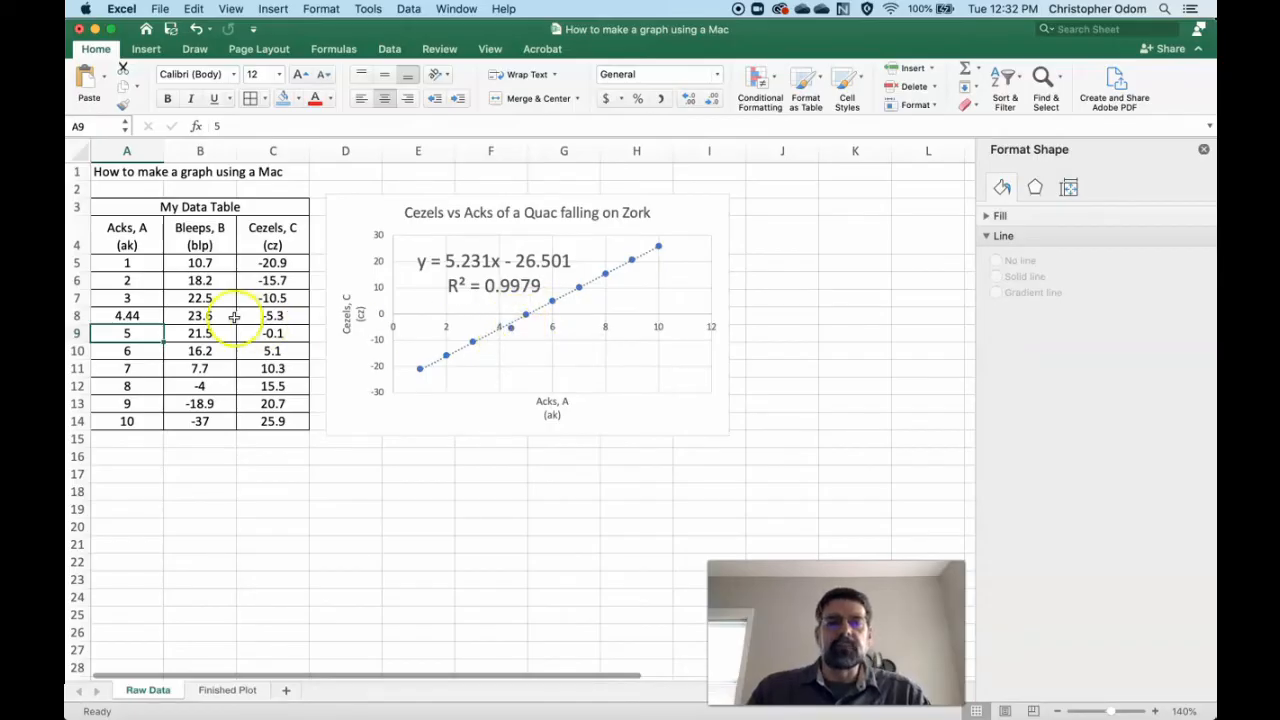
pyautogui.click(140, 315)
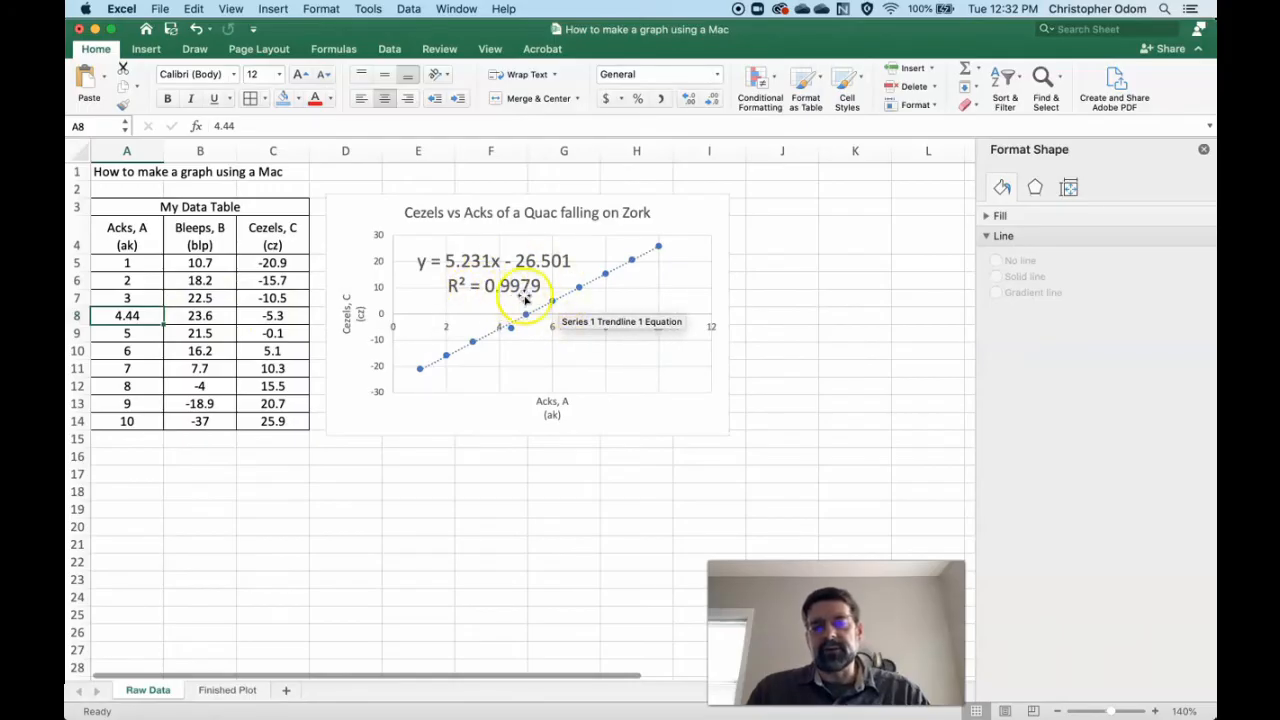
pyautogui.write('4')
pyautogui.press('Return')
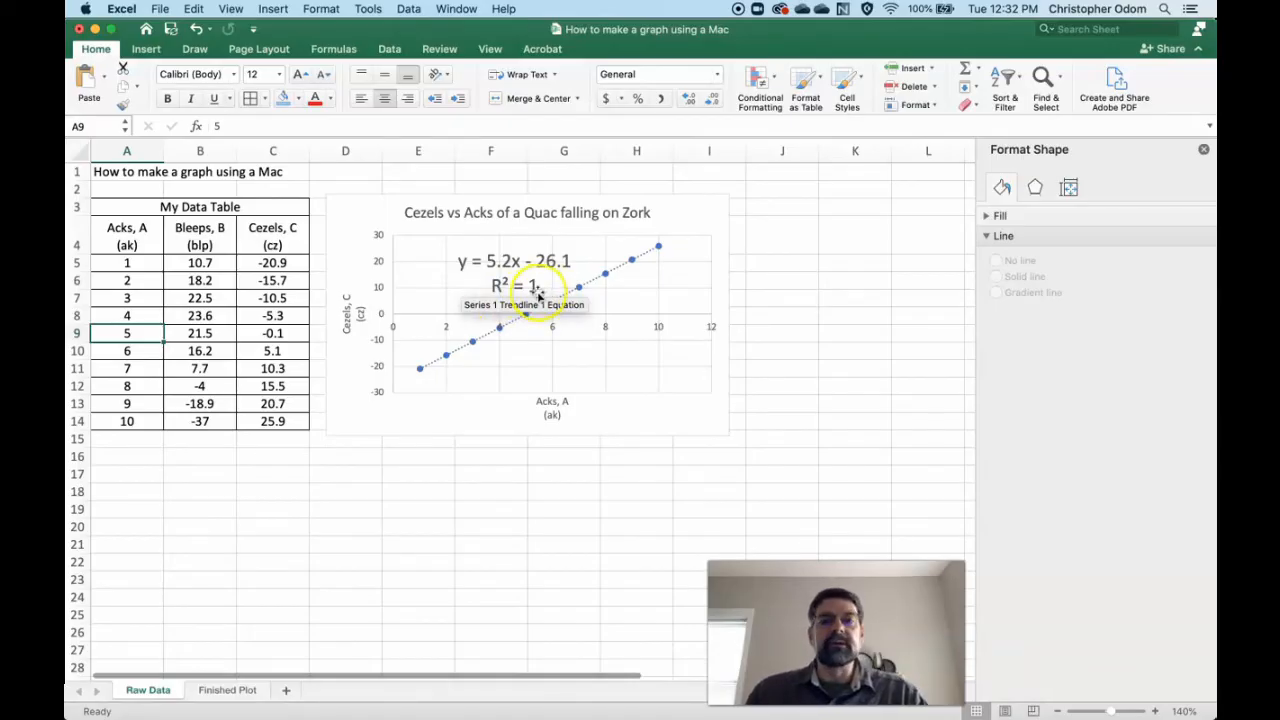
# - Replace the "y" in the trendline equation label with "C"
pyautogui.click(468, 262)
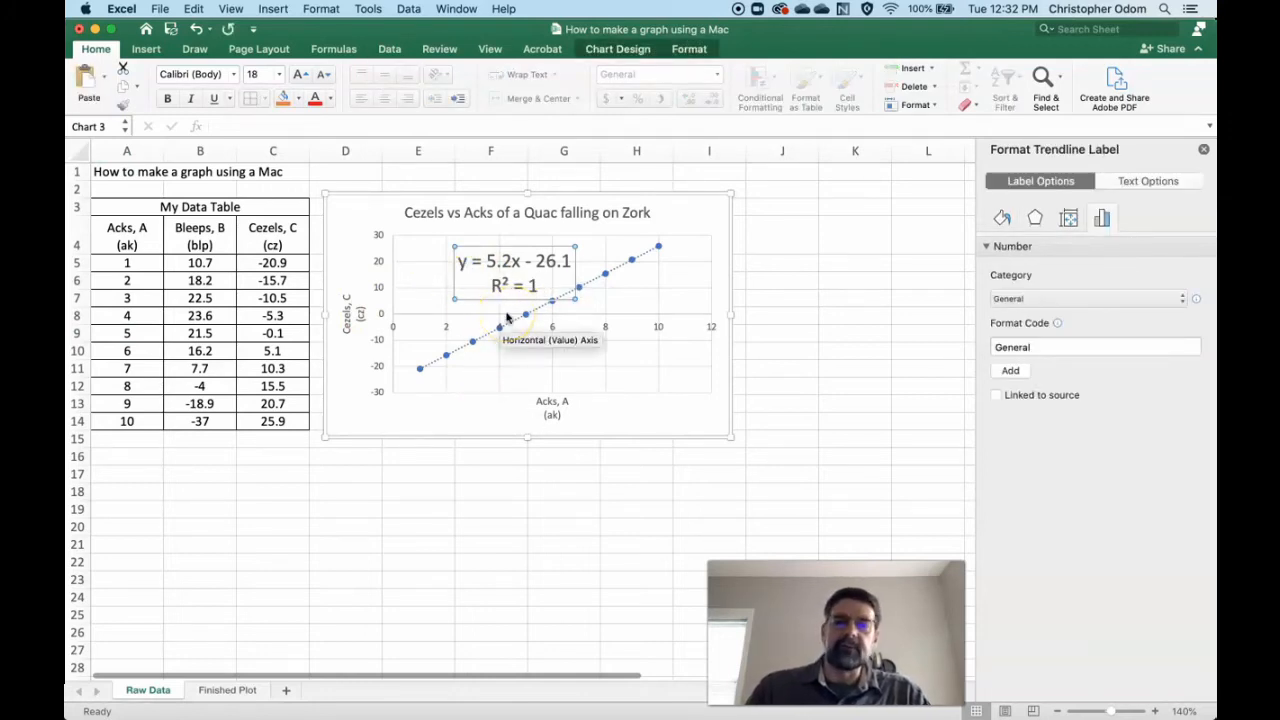
pyautogui.click(462, 261)
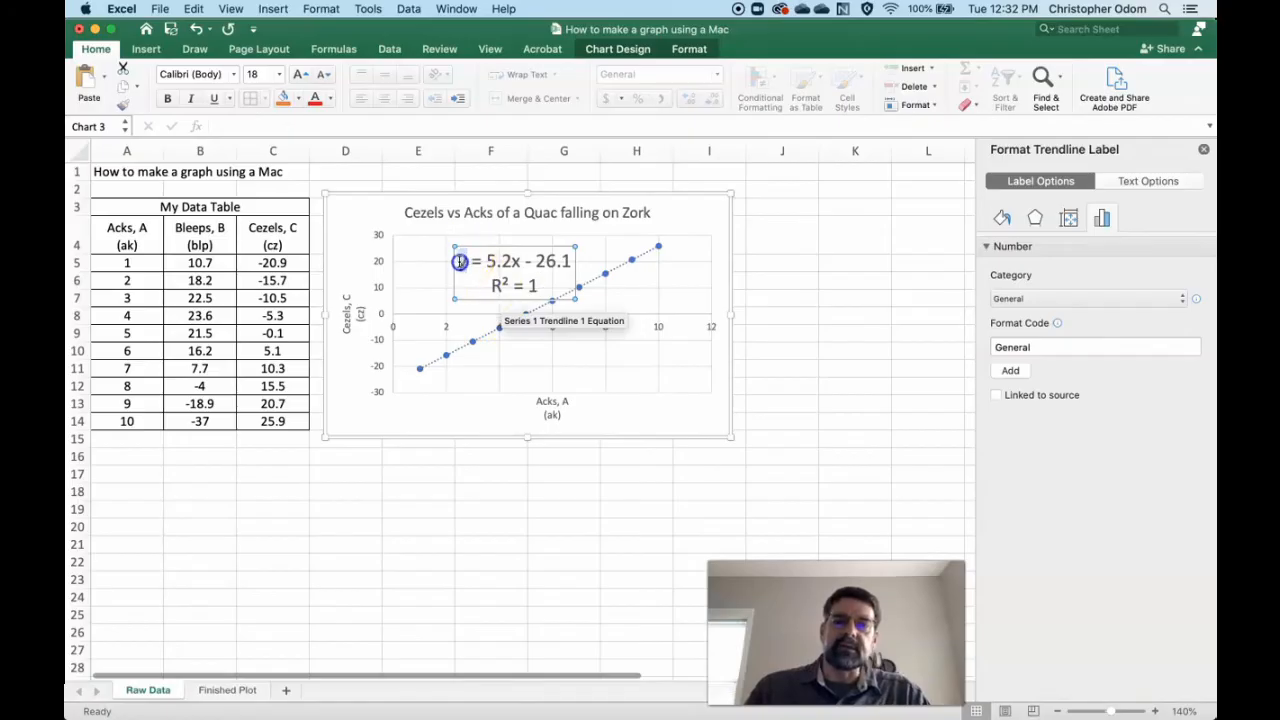
pyautogui.write('C')
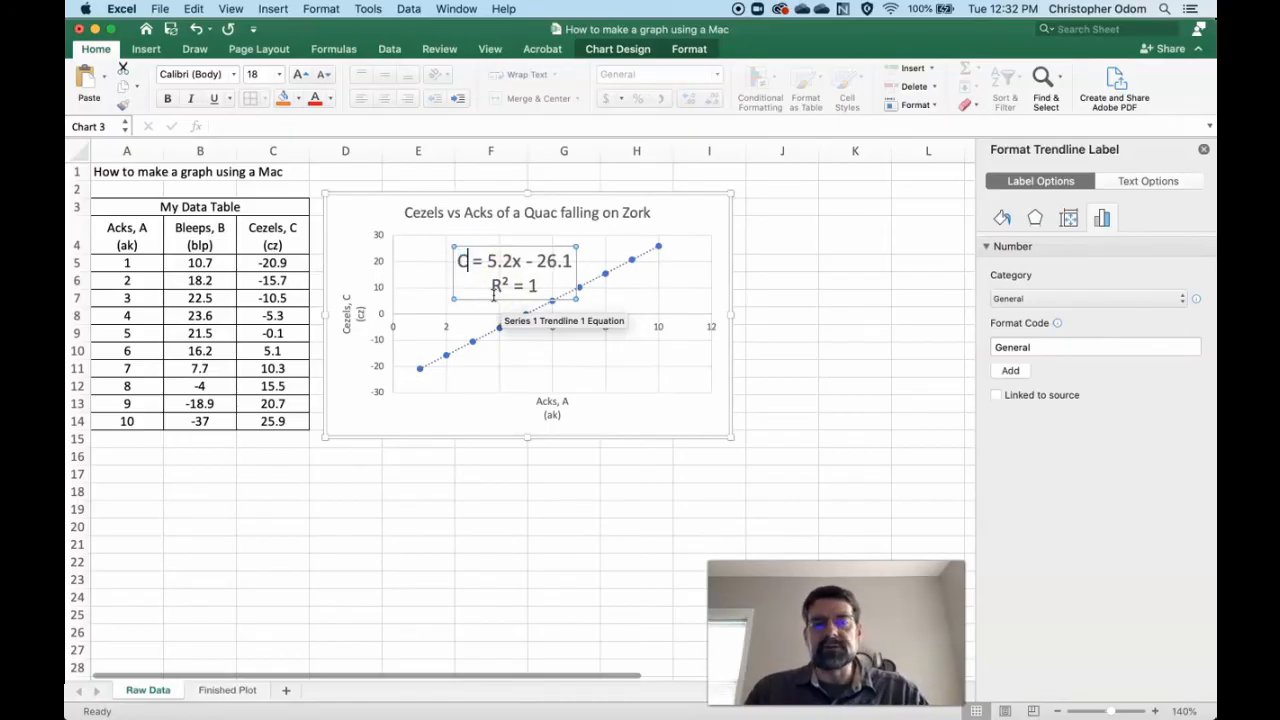
# - Replace the "x" in the trendline equation label with "A" and deselect the chart
pyautogui.click(509, 259)
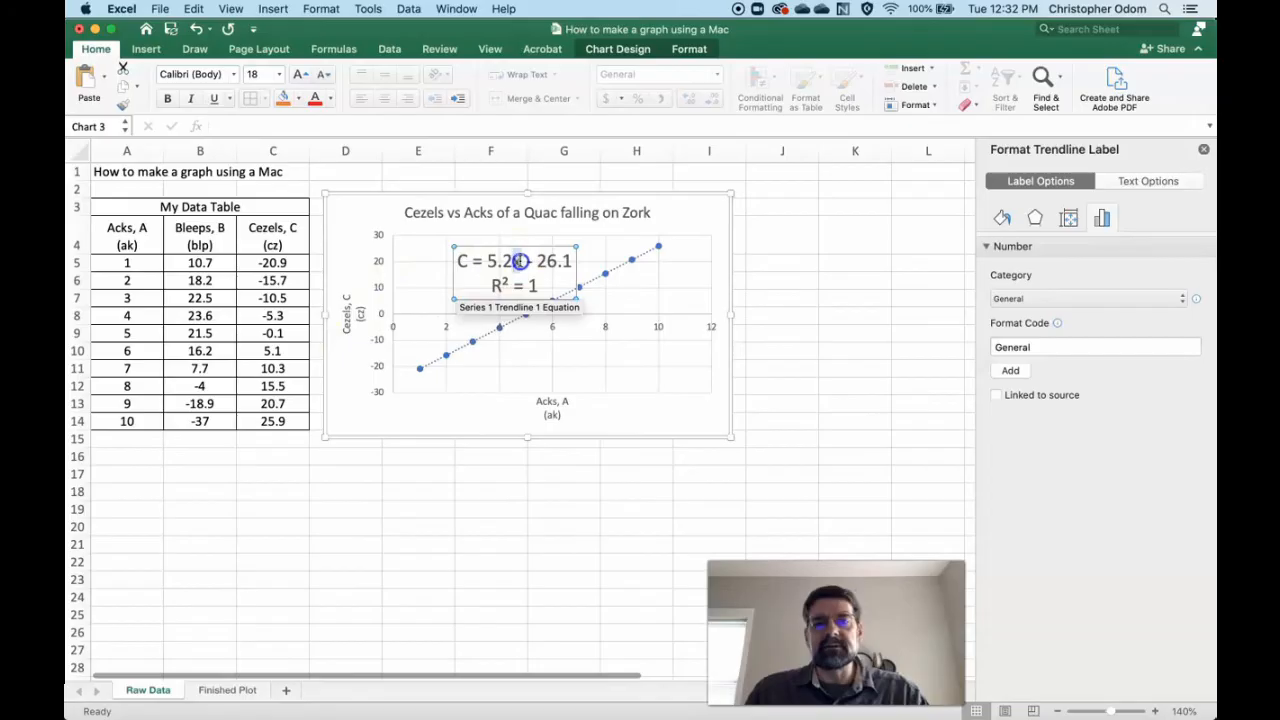
pyautogui.write('A')
pyautogui.click(490, 411)
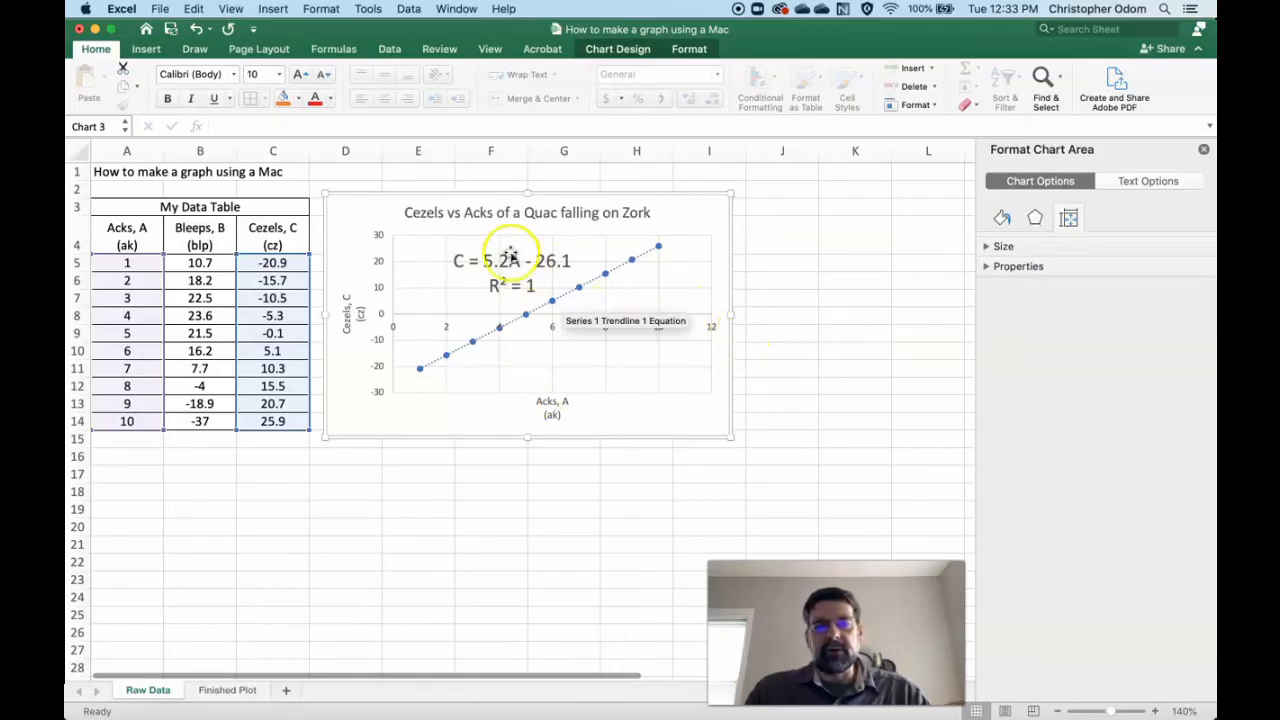
pyautogui.click(508, 277)
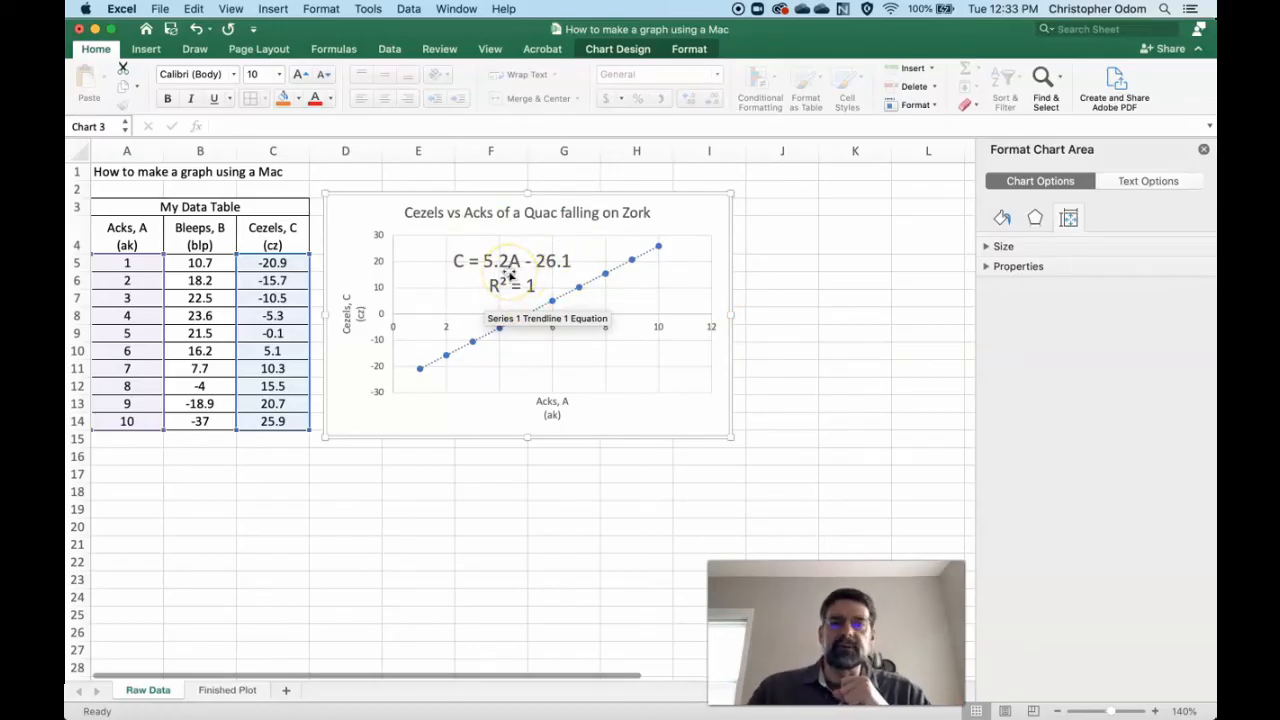
pyautogui.click(497, 467)
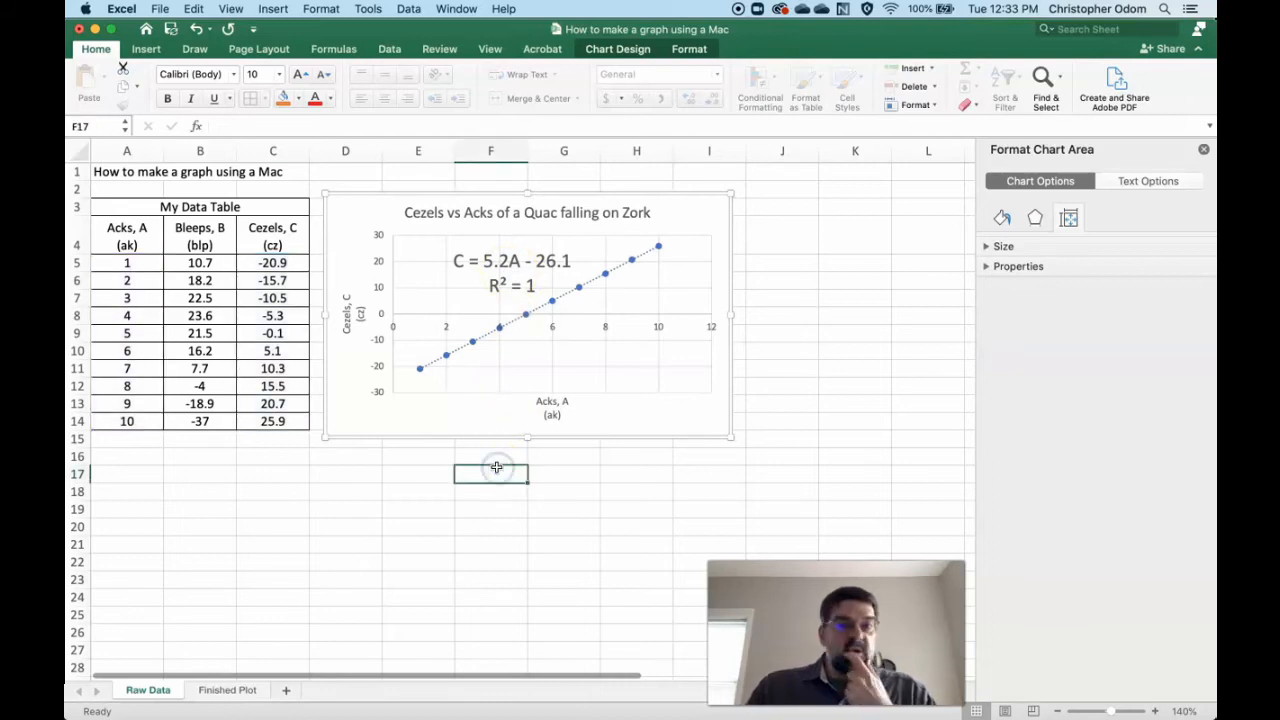
pyautogui.click(480, 407)
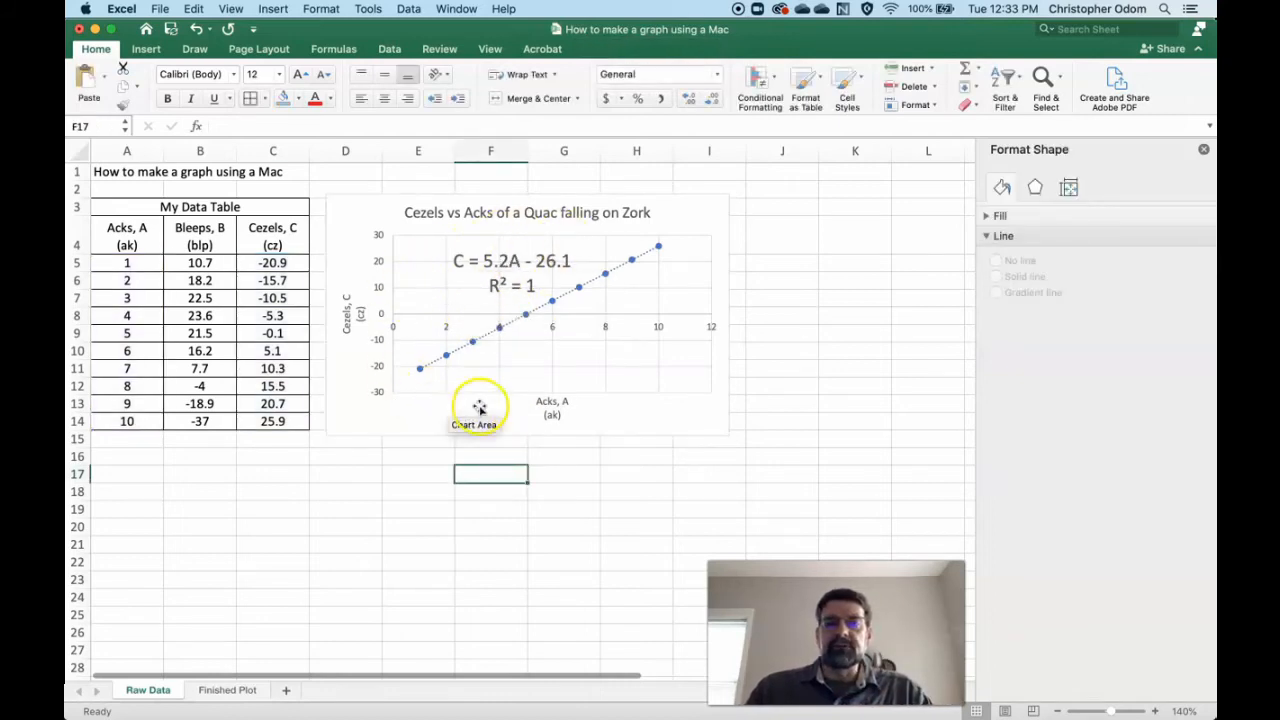
# - Enter the labels "Cezels vs Acks" in E17, "slope =" in E18 and "y-intercept =" in E19 below the chart
pyautogui.click(437, 477)
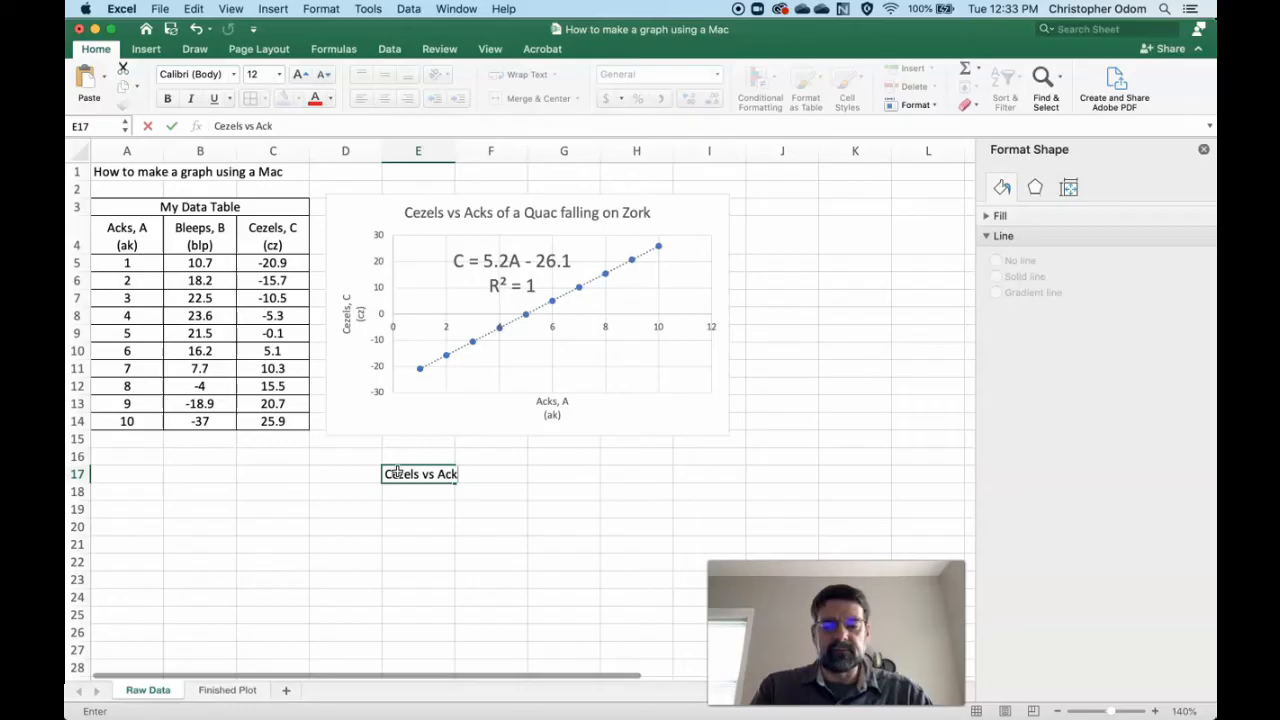
pyautogui.press('Return')
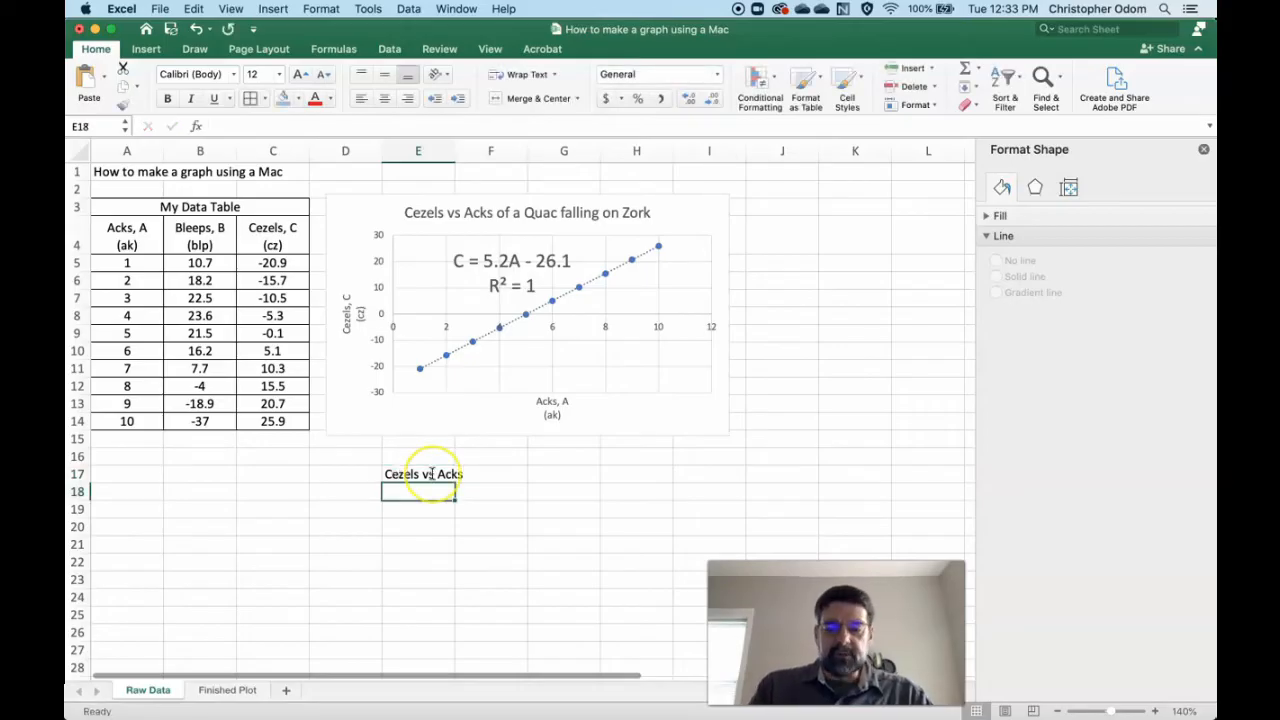
pyautogui.write('slope =')
pyautogui.press('Return')
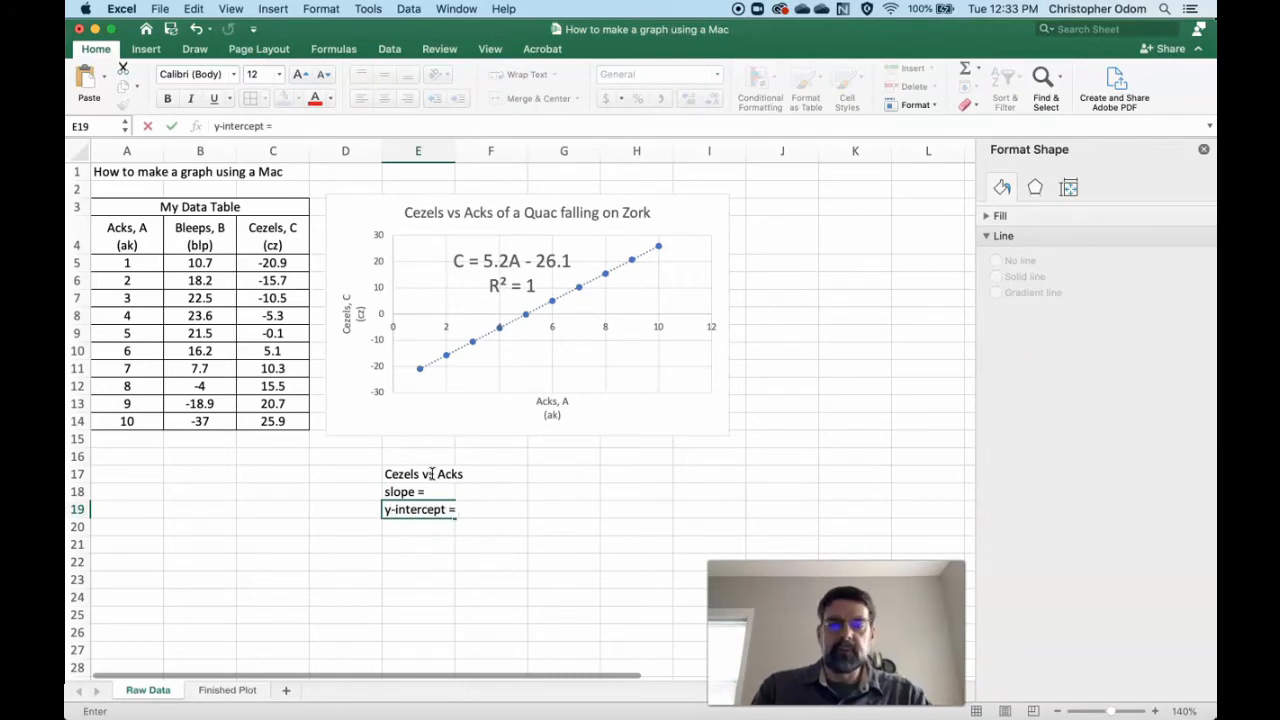
pyautogui.press('Return')
# - Right-align the slope and y-intercept labels in E18:E19 and add borders to the result cells F18:F19
pyautogui.click(435, 490)
pyautogui.moveTo(435, 490); pyautogui.dragTo(492, 514)
pyautogui.click(404, 101)
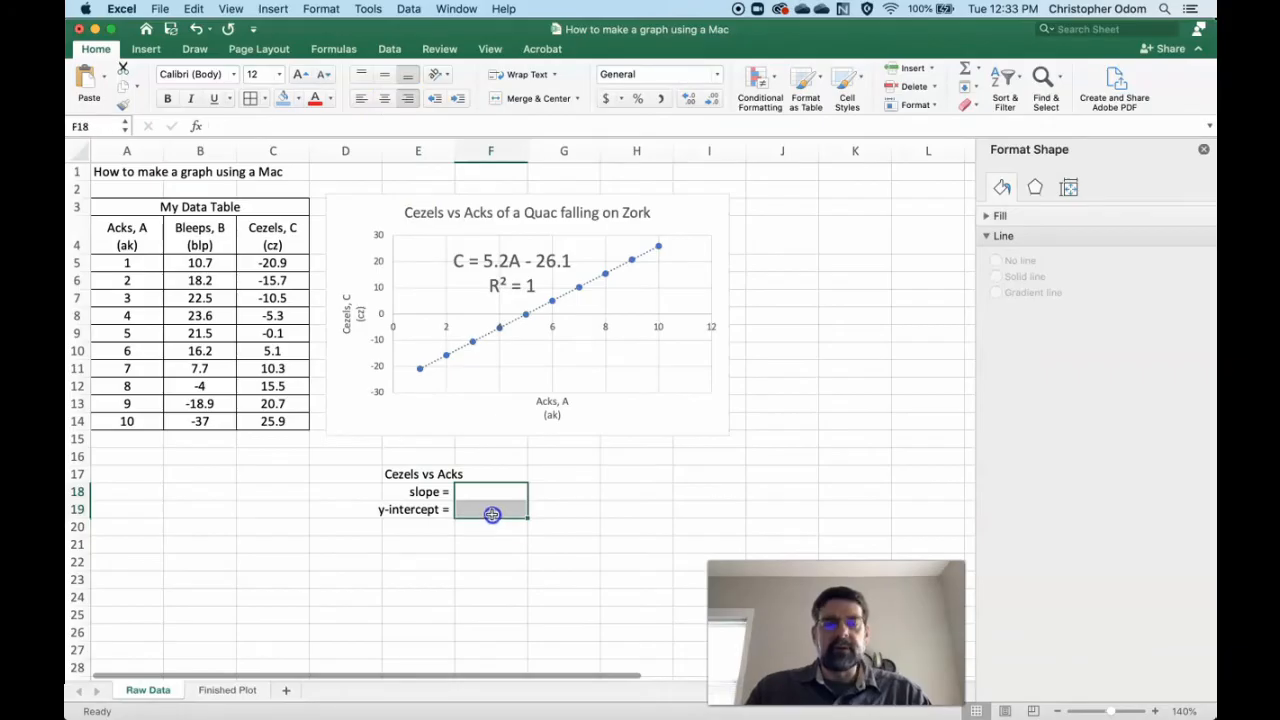
pyautogui.click(251, 98)
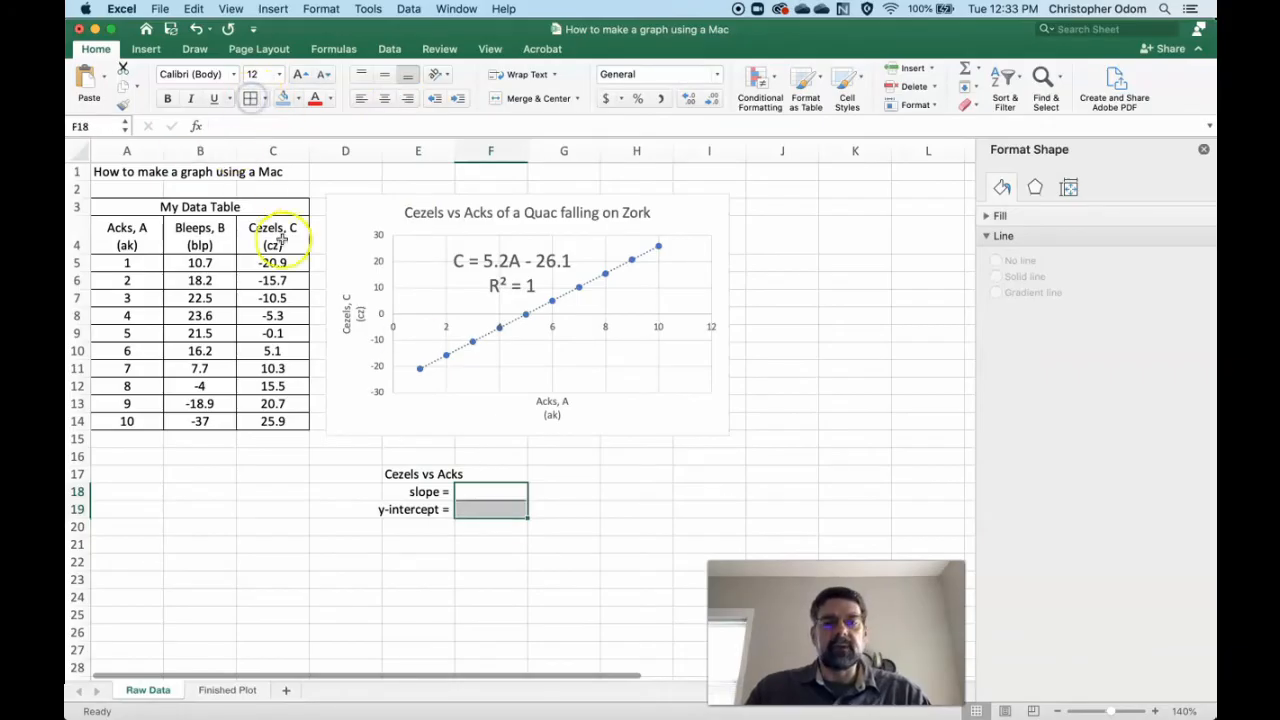
pyautogui.click(557, 491)
# - Calculate the slope in F18 with the formula =SLOPE(C5:C14,A5:A14), using Cezels as known y's and Acks as known x's
pyautogui.click(467, 490)
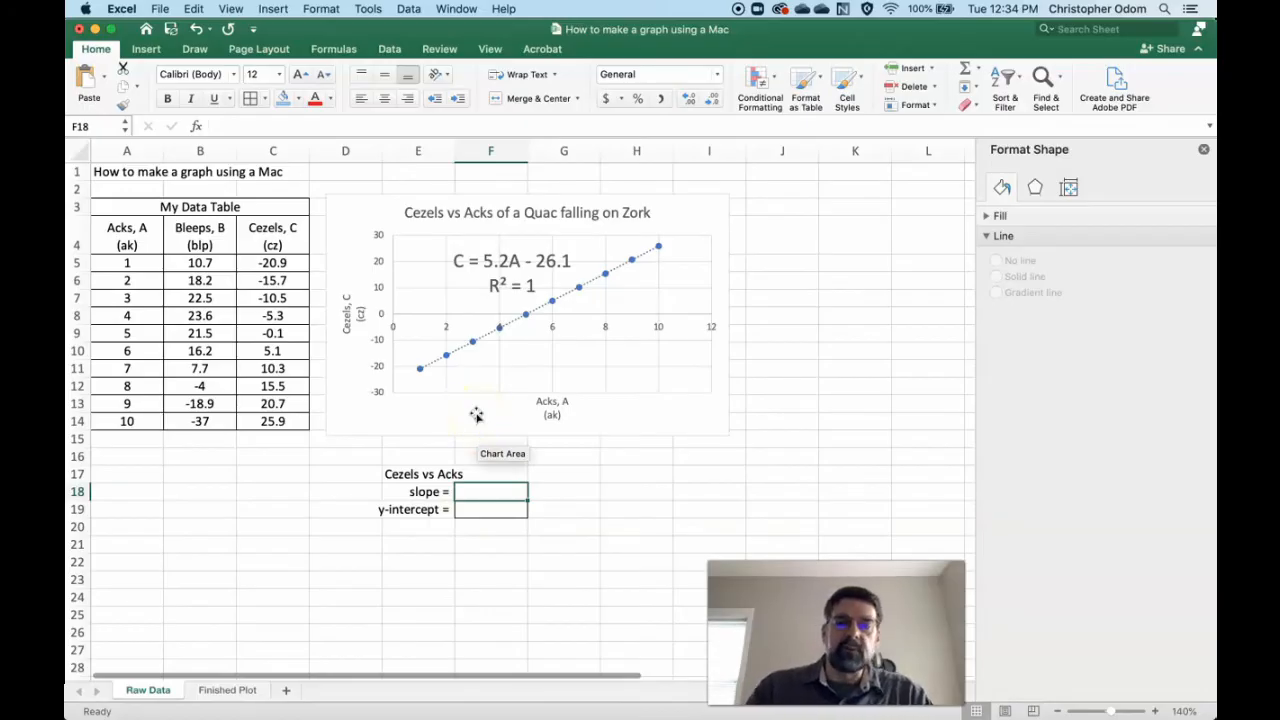
pyautogui.write('=')
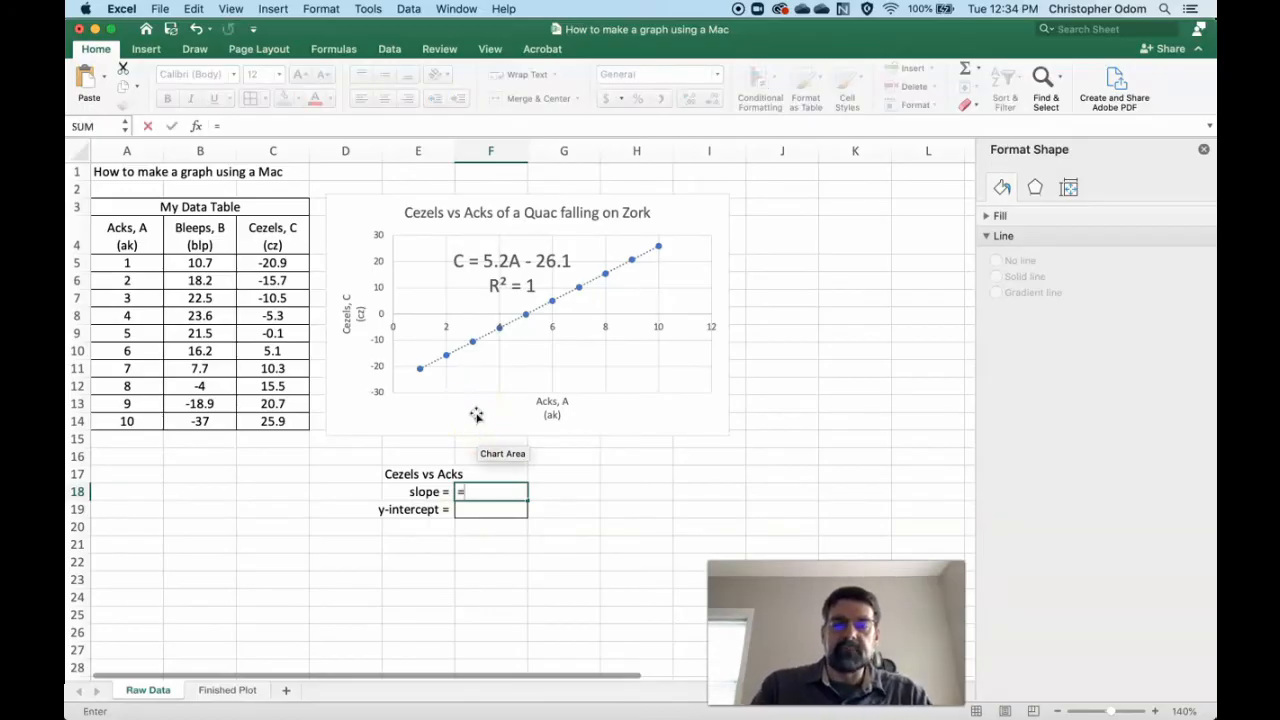
pyautogui.write('slope')
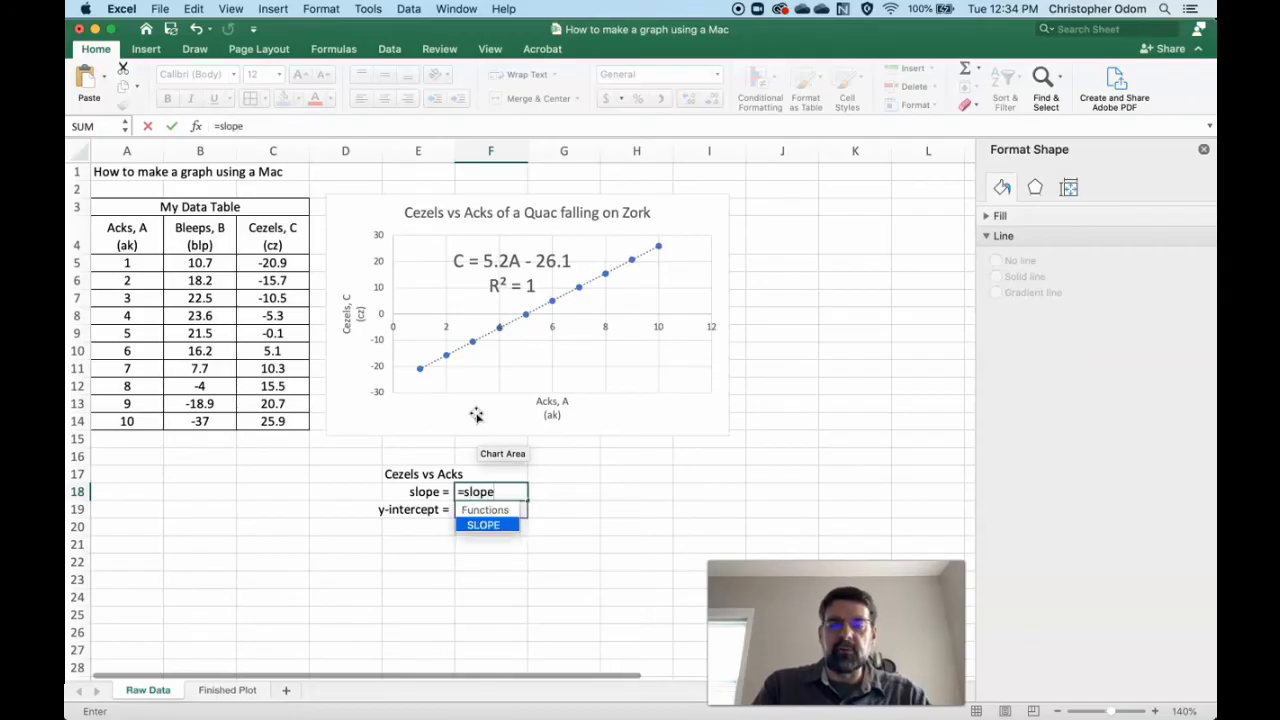
pyautogui.write('(')
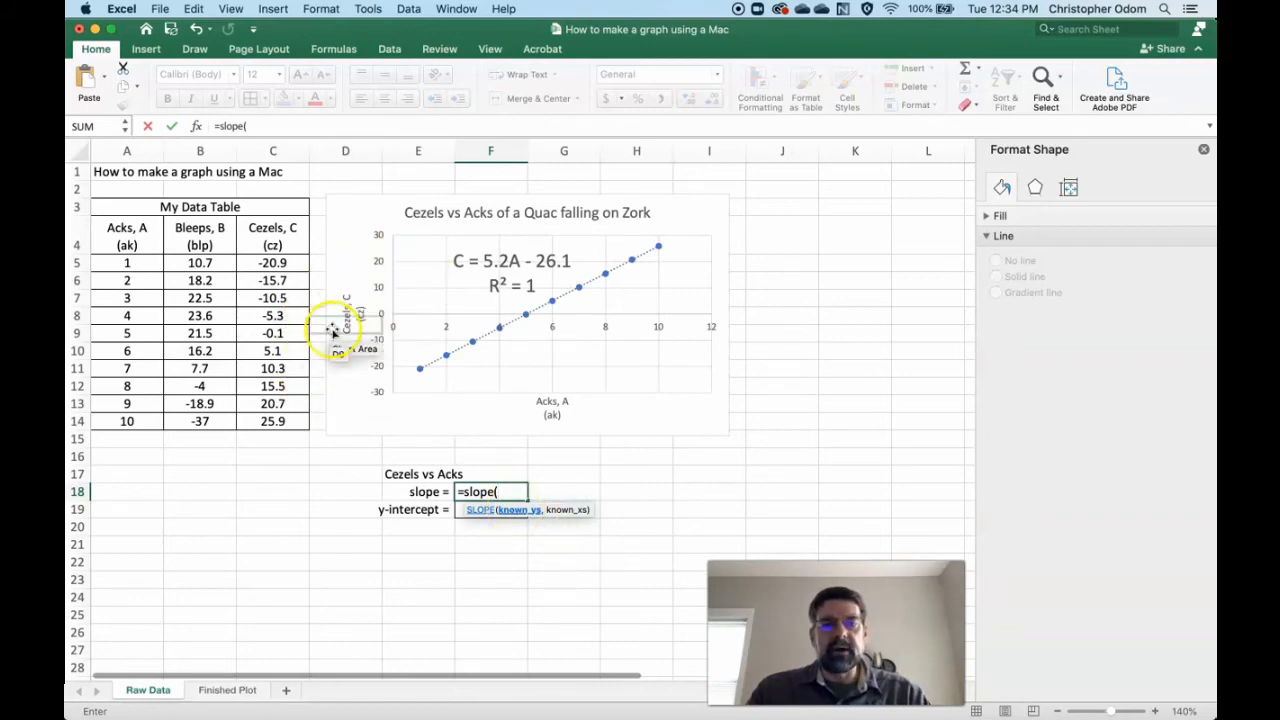
pyautogui.click(270, 265)
pyautogui.moveTo(270, 265); pyautogui.dragTo(272, 424)
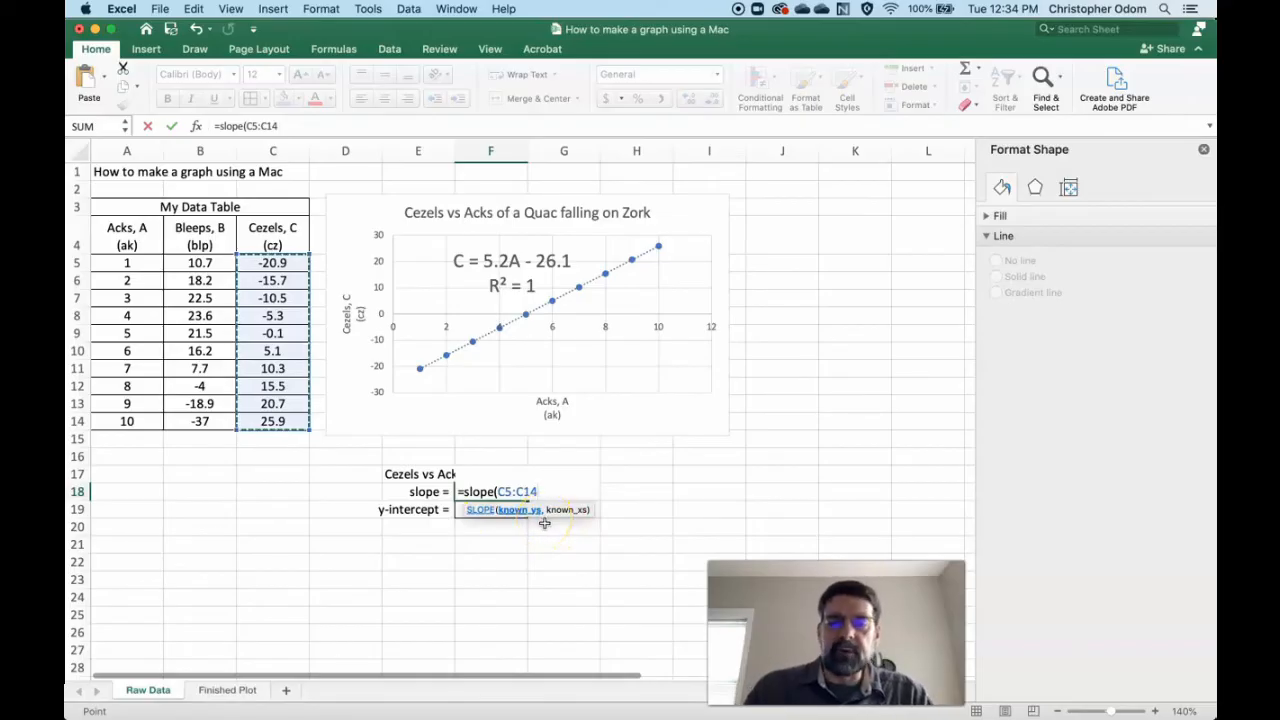
pyautogui.write(',')
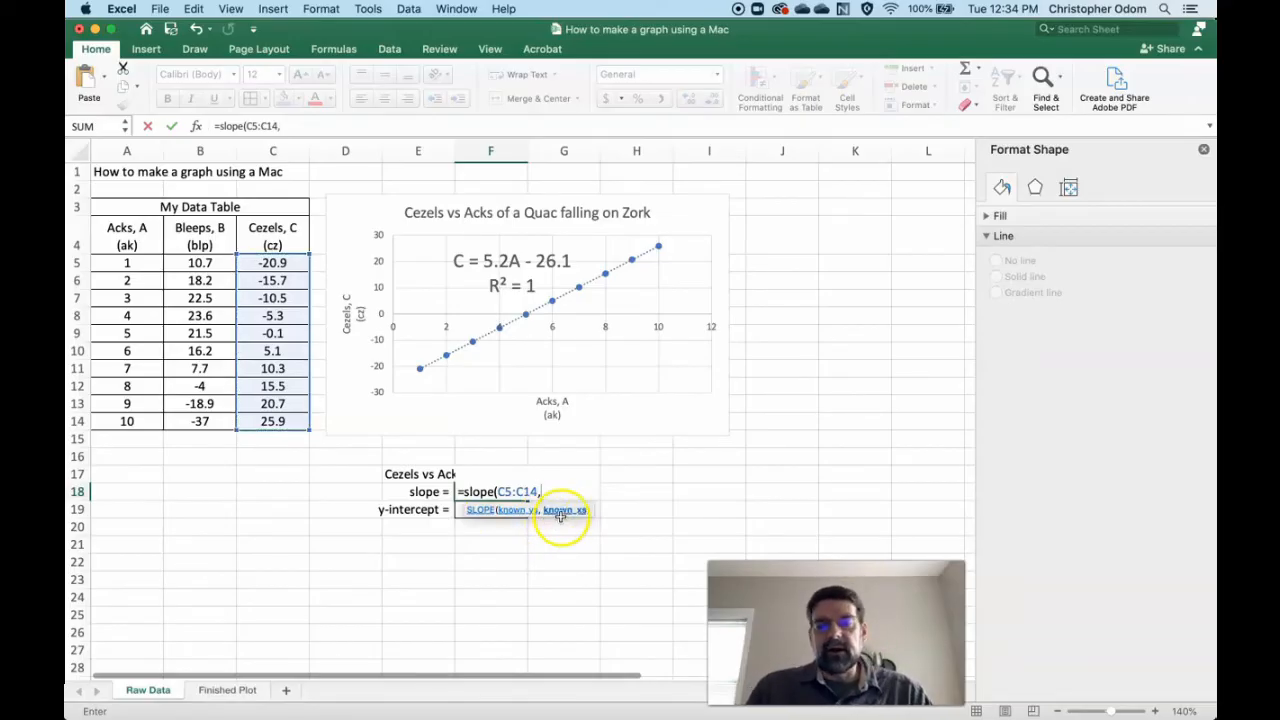
pyautogui.moveTo(127, 263); pyautogui.dragTo(127, 421)
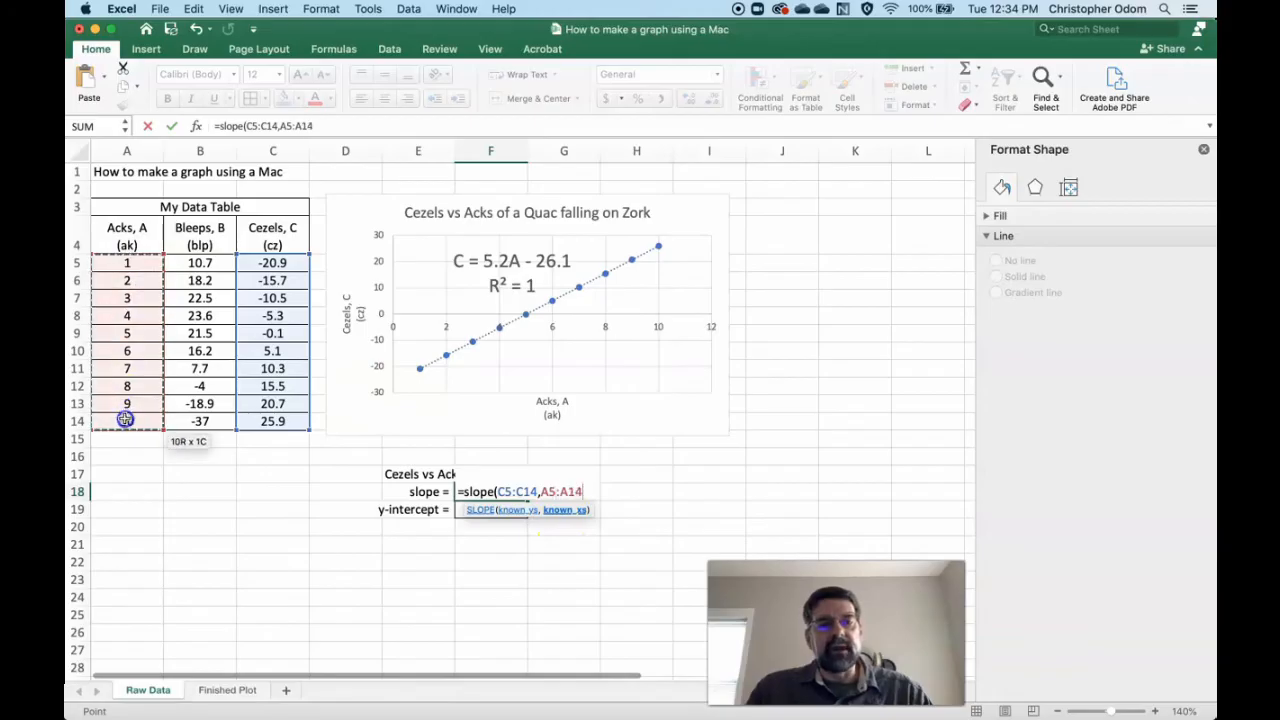
pyautogui.write(')')
pyautogui.press('Return')
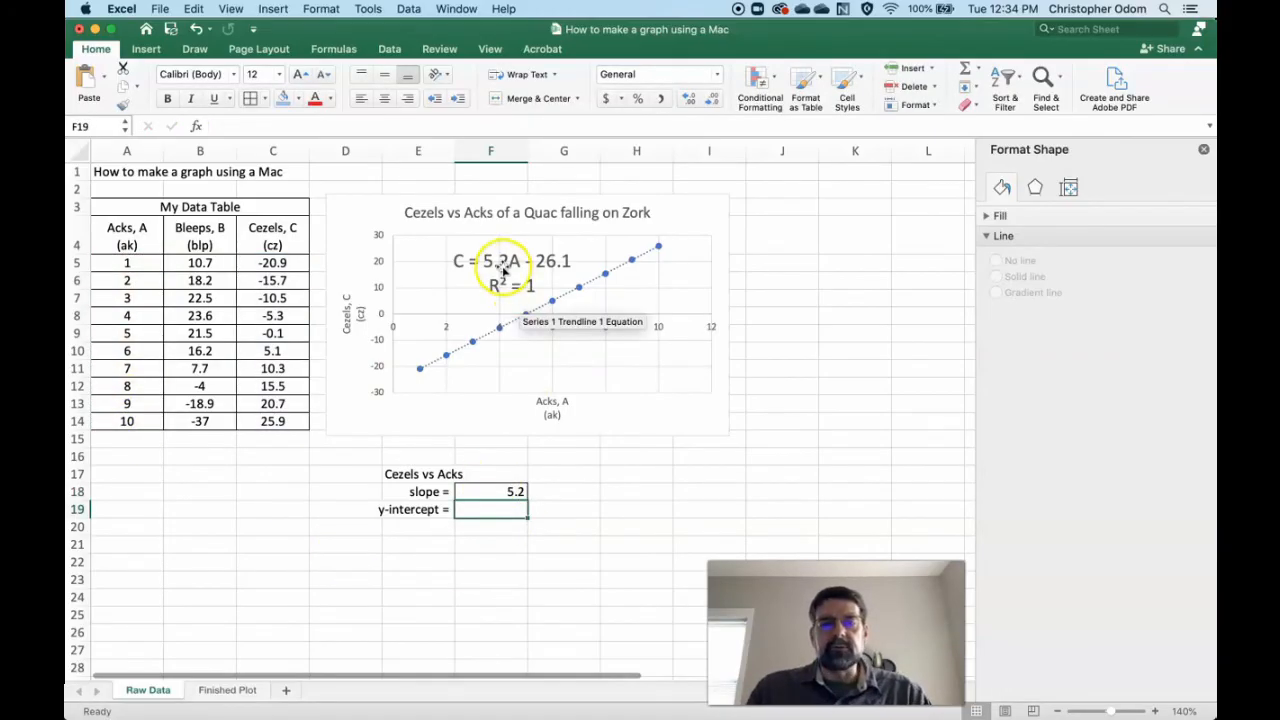
# - Test the slope formula's response by setting the Acks value in A8 to 4.4 and 66, and undo both changes
pyautogui.click(134, 318)
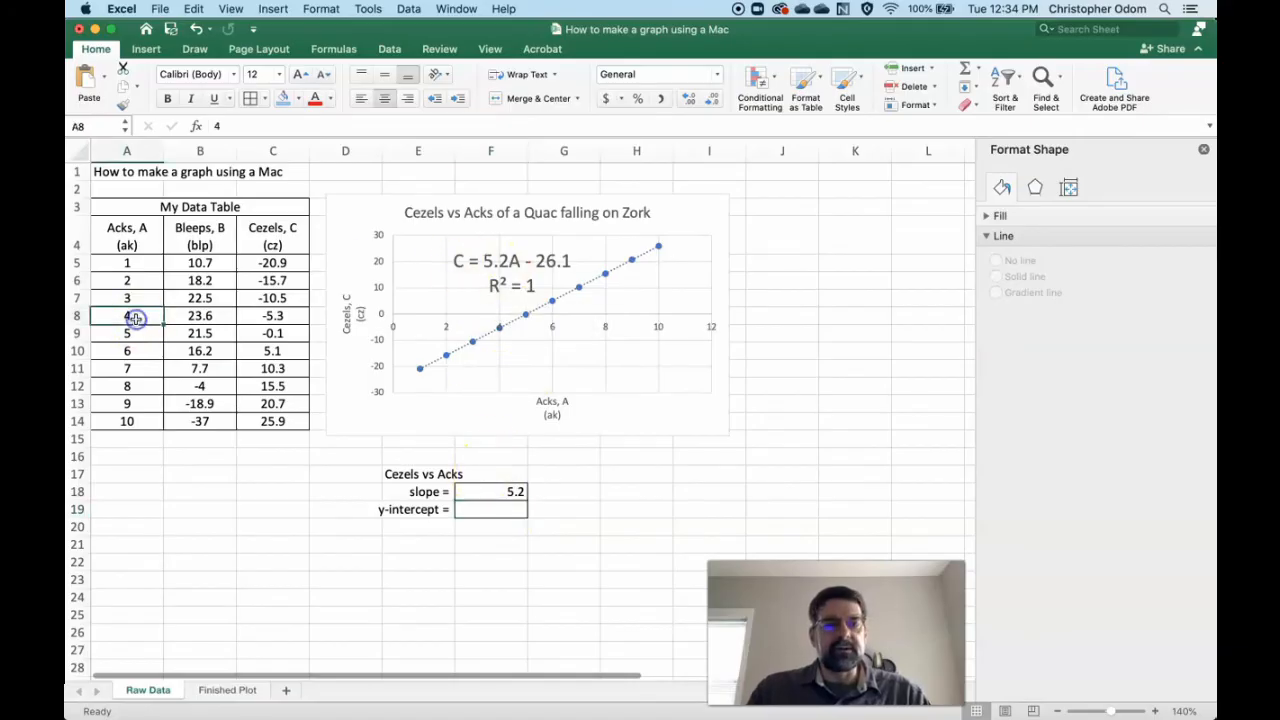
pyautogui.write('4.4')
pyautogui.press('Return')
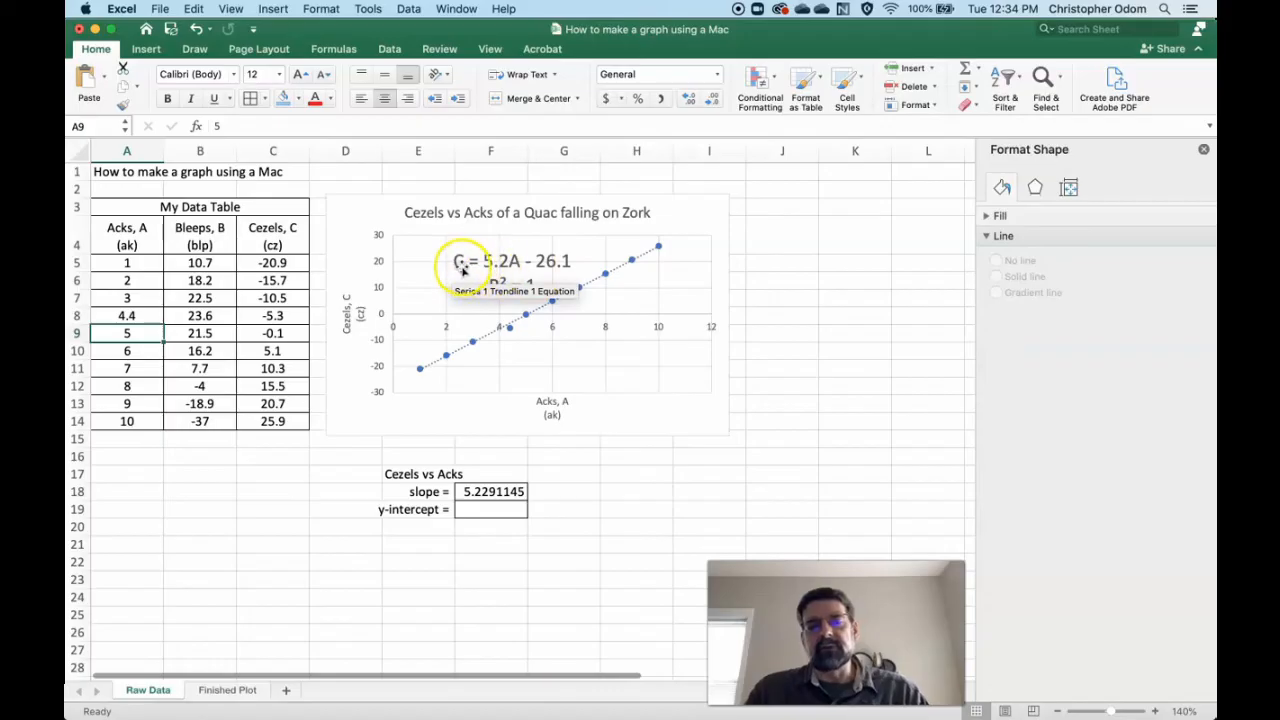
pyautogui.click(146, 316)
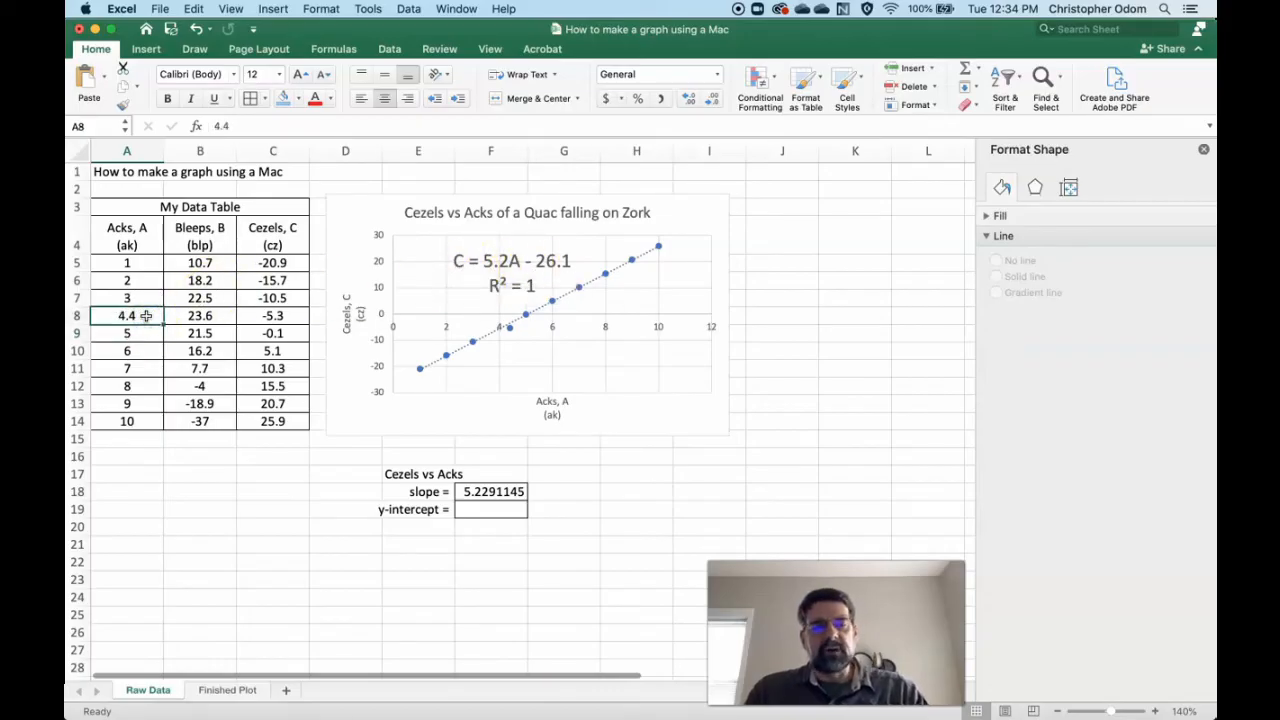
pyautogui.write('66')
pyautogui.press('Return')
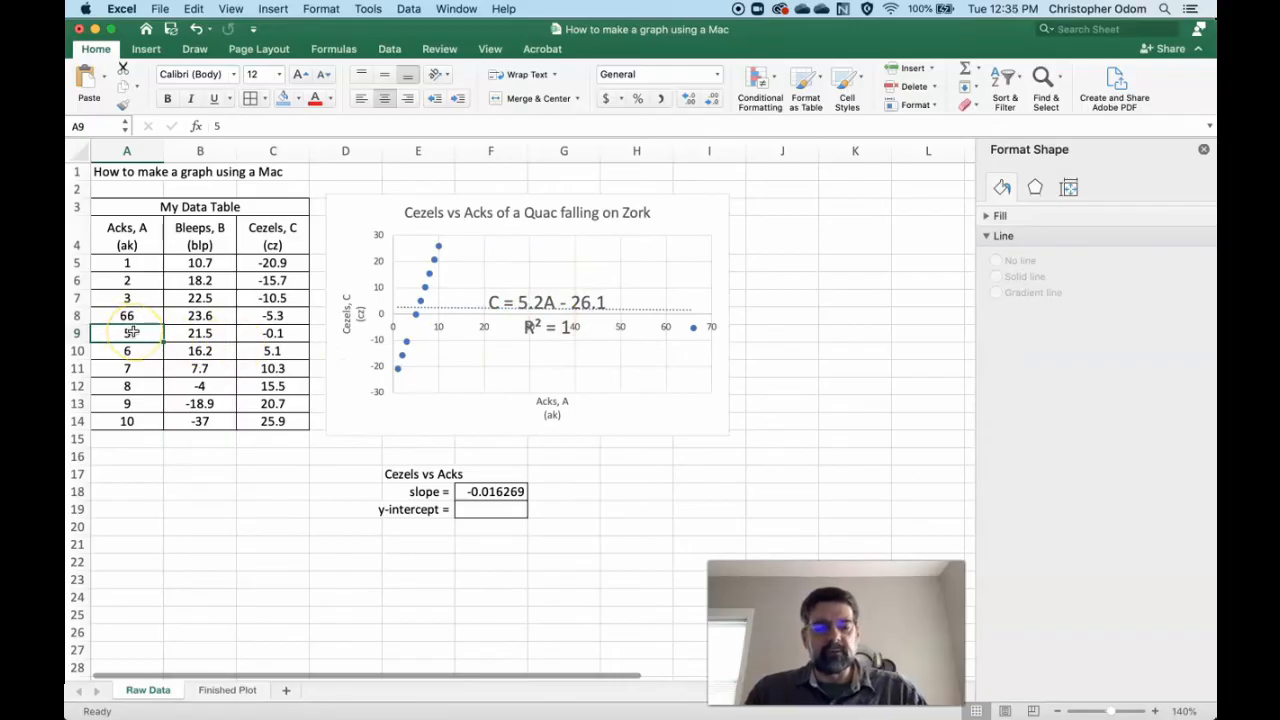
pyautogui.press('super+z')
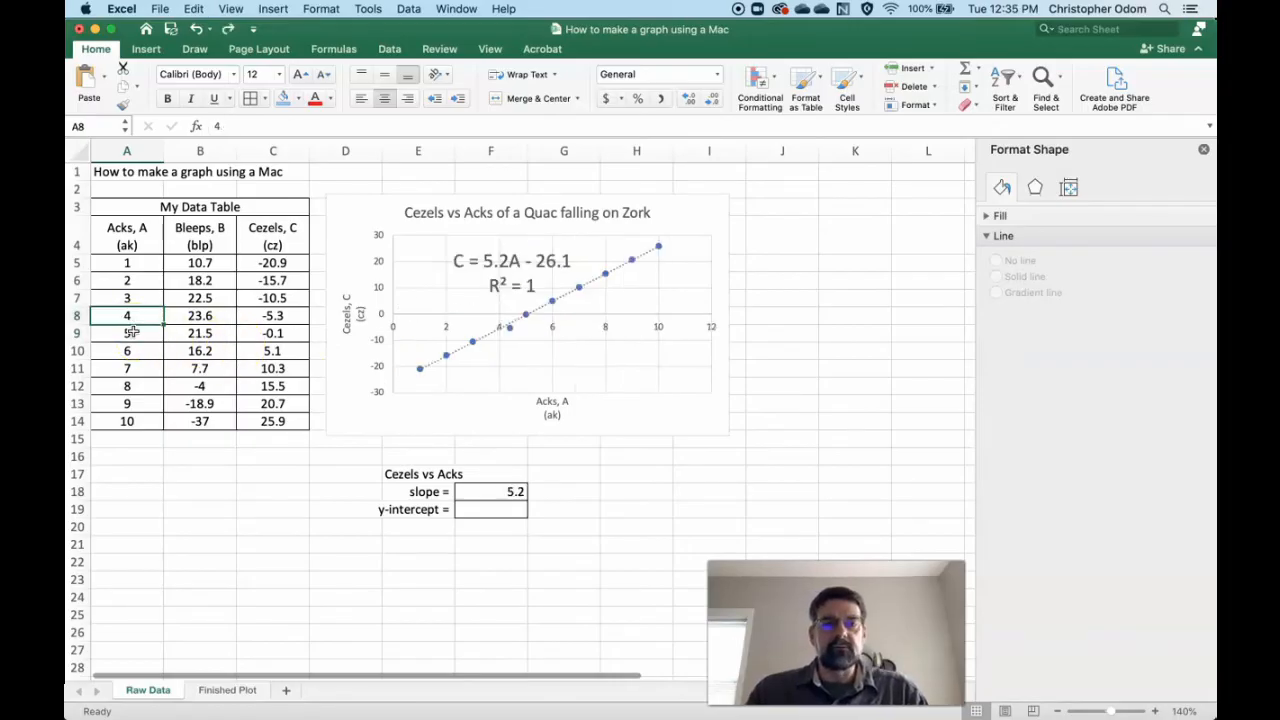
# - Calculate the y-intercept in F19 with the formula =INTERCEPT(C5:C14,A5:A14)
pyautogui.click(512, 509)
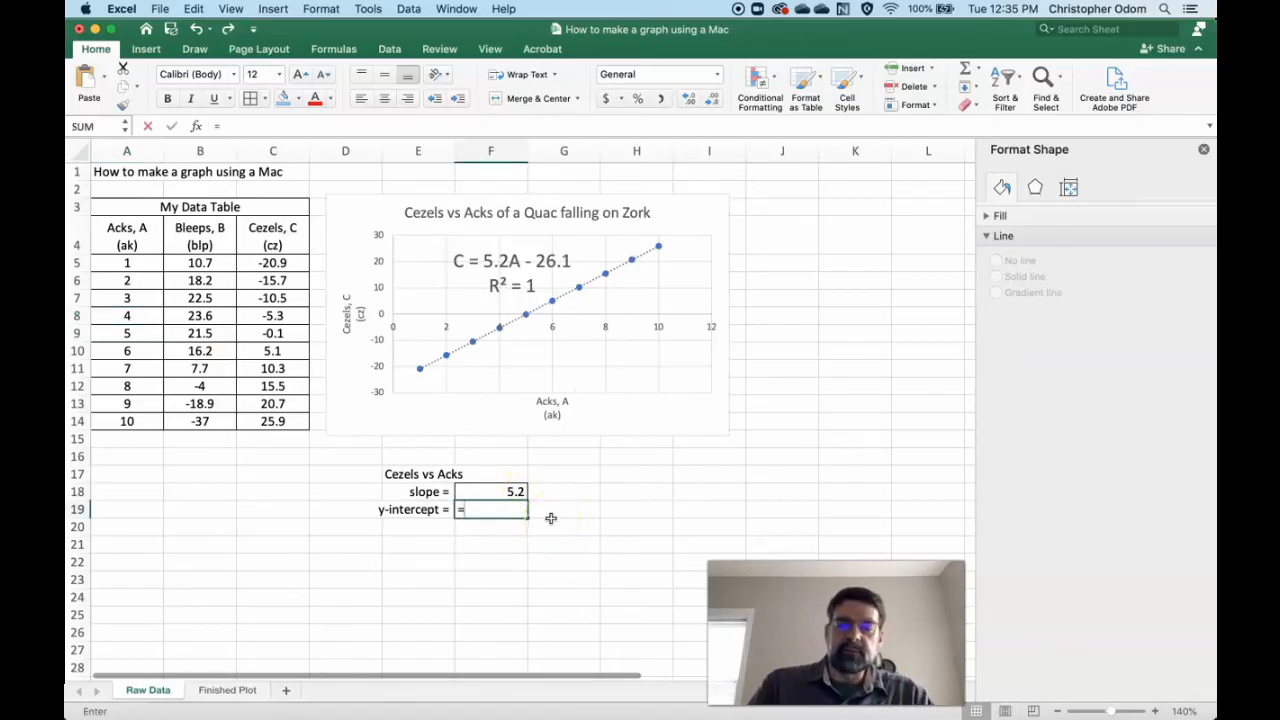
pyautogui.write('=interce')
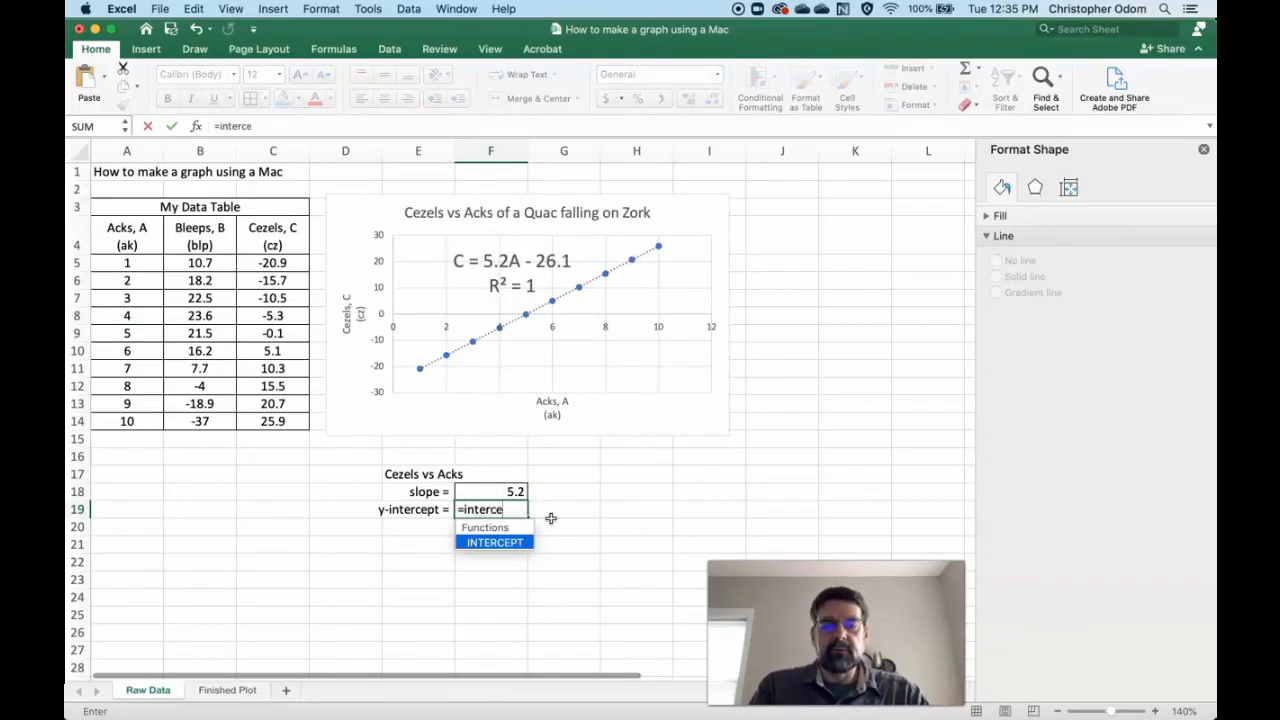
pyautogui.write('pt(')
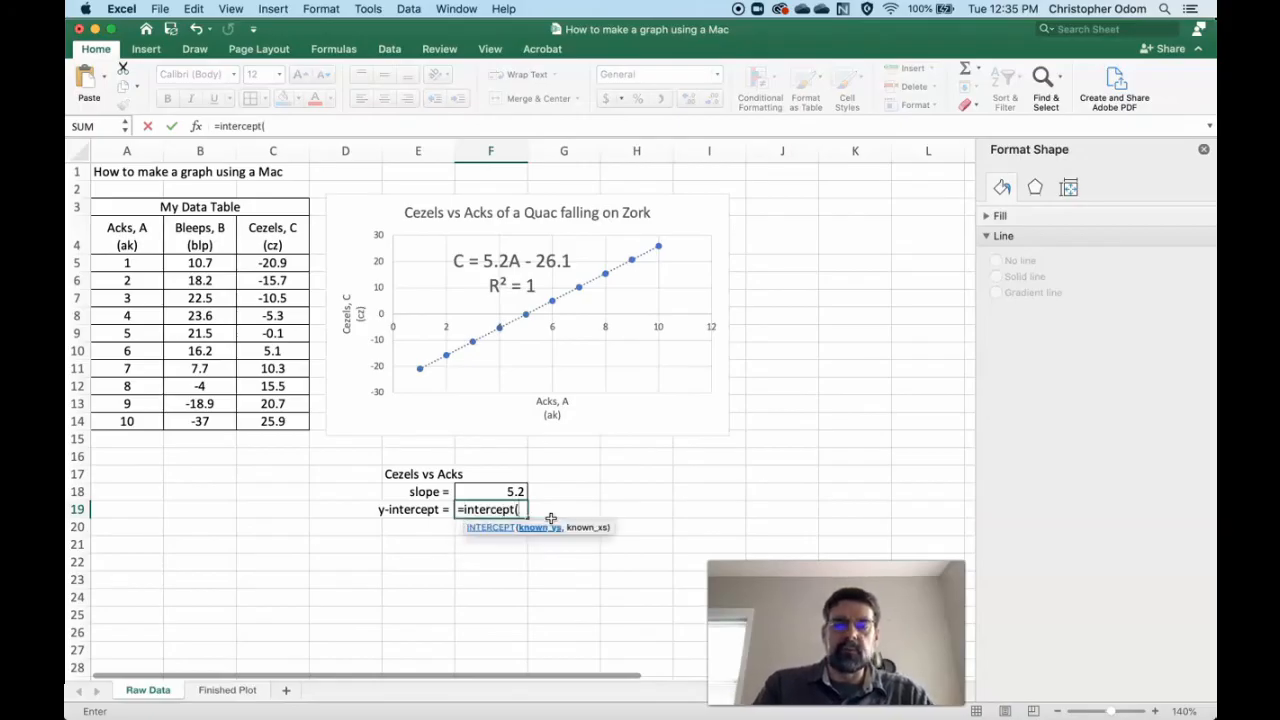
pyautogui.moveTo(285, 263); pyautogui.dragTo(274, 420)
pyautogui.write(',')
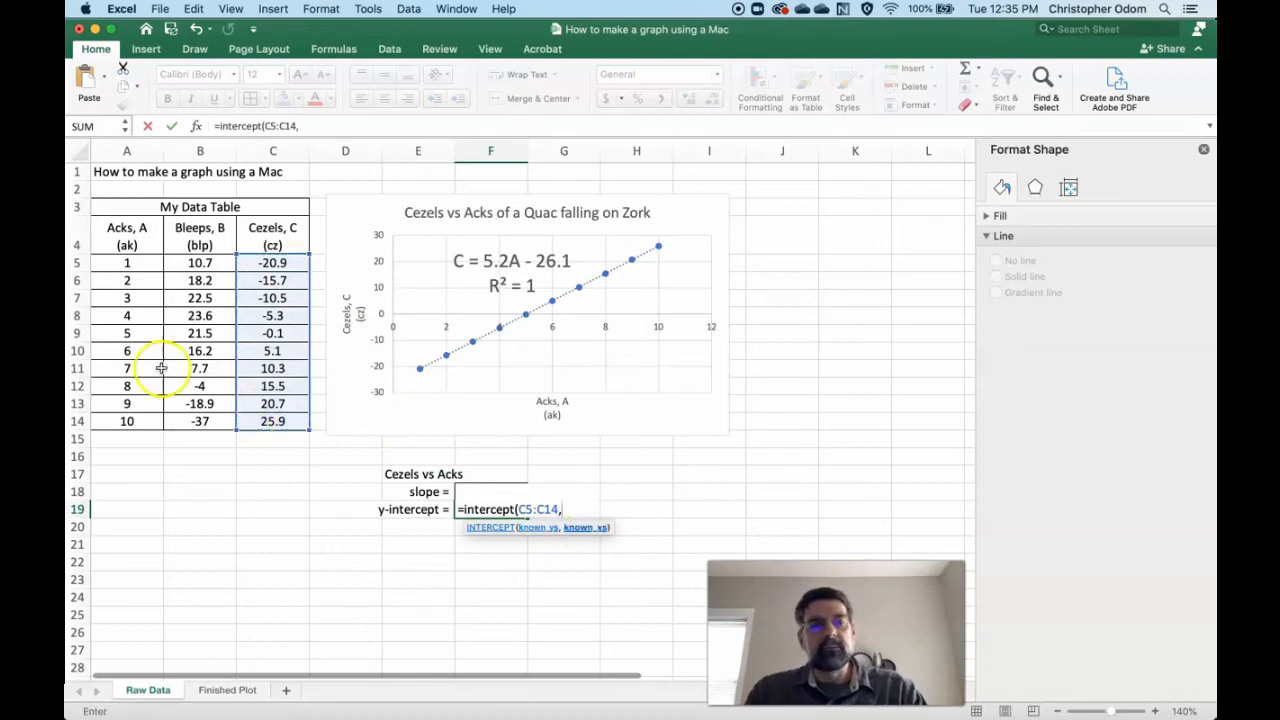
pyautogui.moveTo(127, 263); pyautogui.dragTo(126, 416)
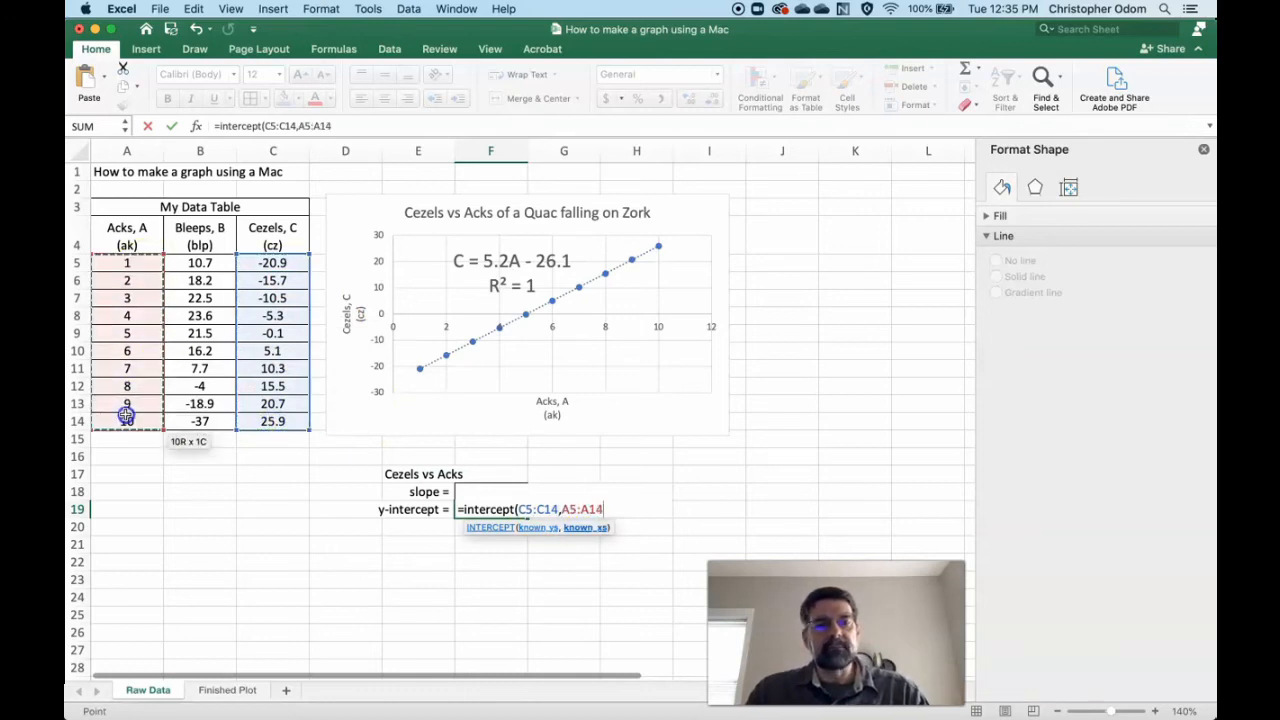
pyautogui.write(')')
pyautogui.press('Return')
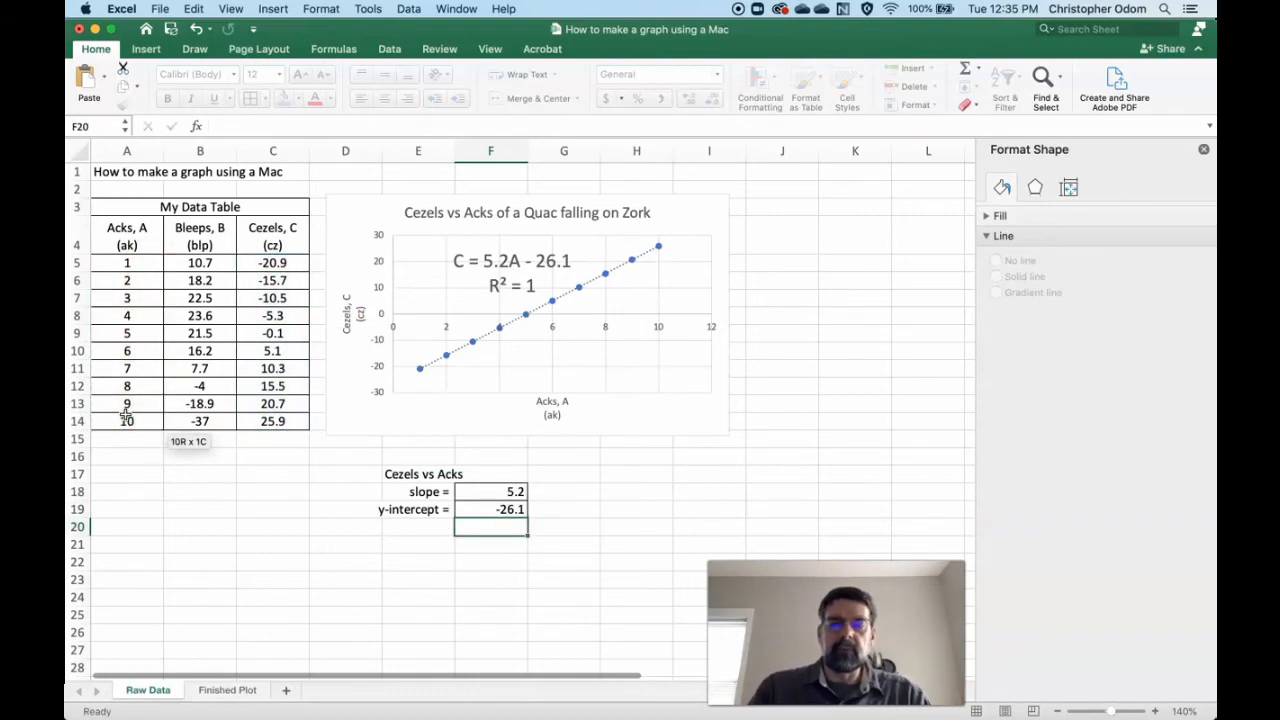
# - Fill the slope and y-intercept results in F18:F19 with yellow and center them
pyautogui.moveTo(503, 489); pyautogui.dragTo(505, 509)
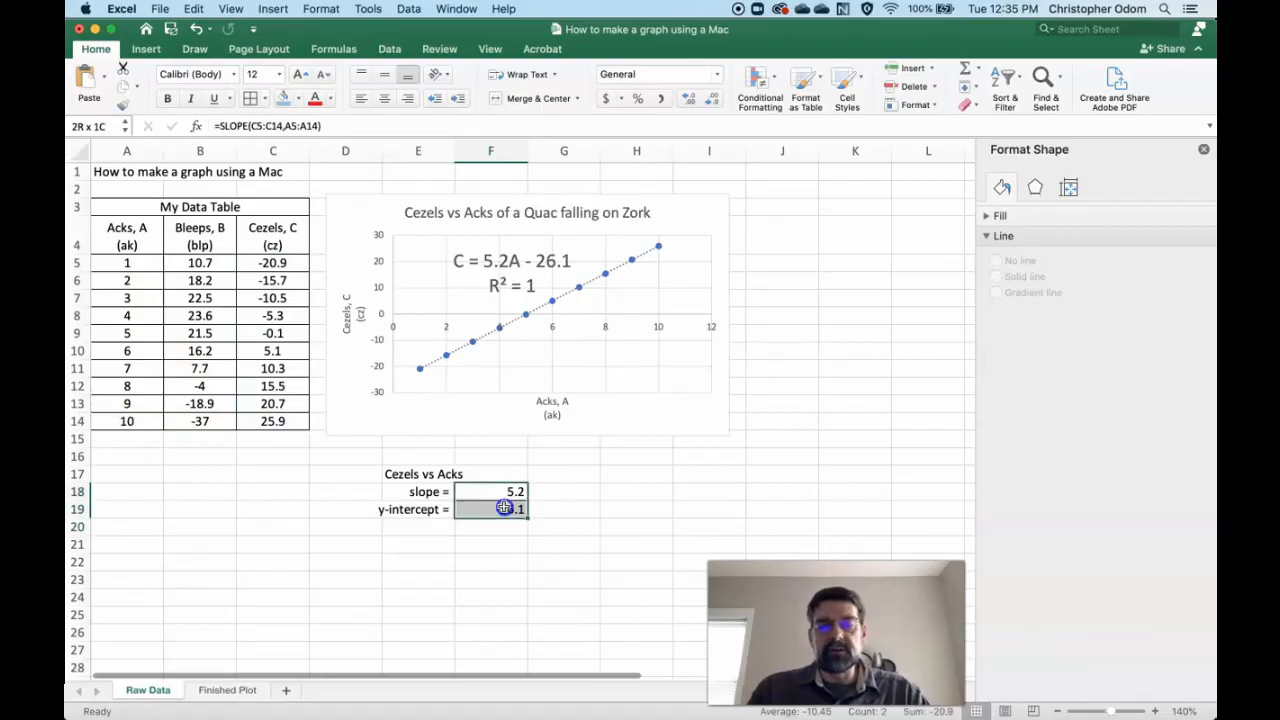
pyautogui.click(300, 98)
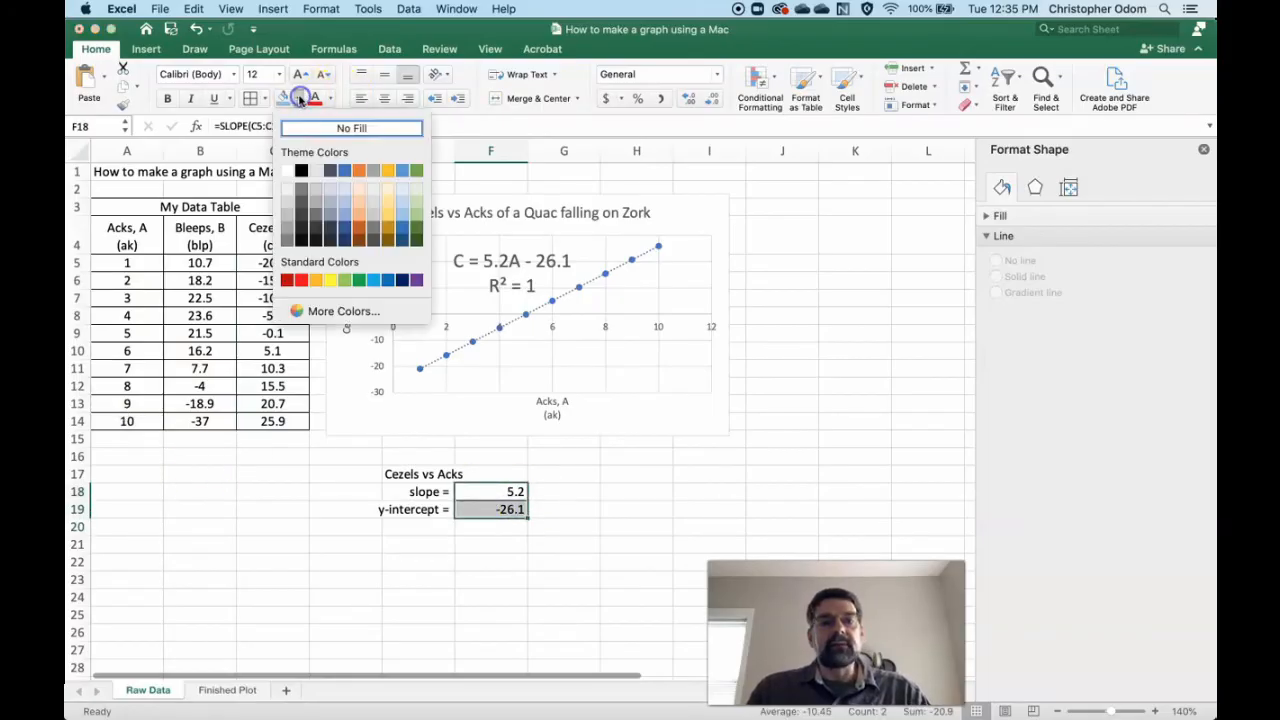
pyautogui.click(333, 284)
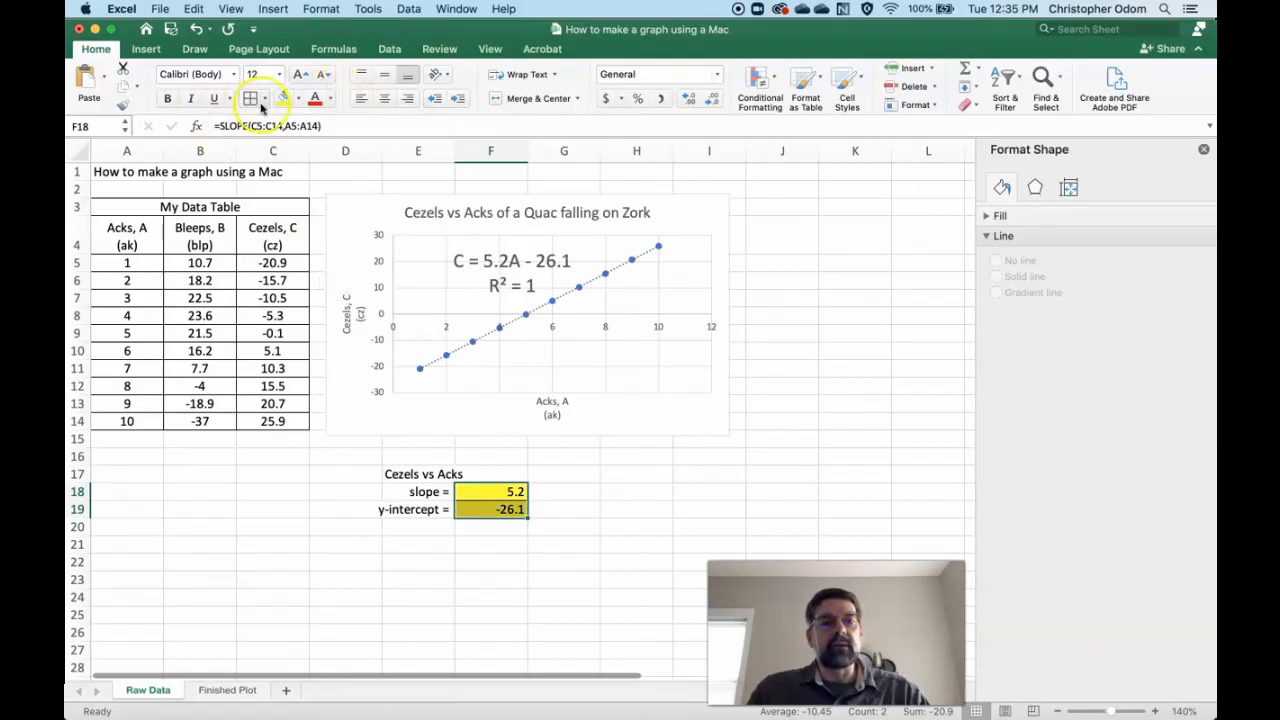
pyautogui.click(385, 98)
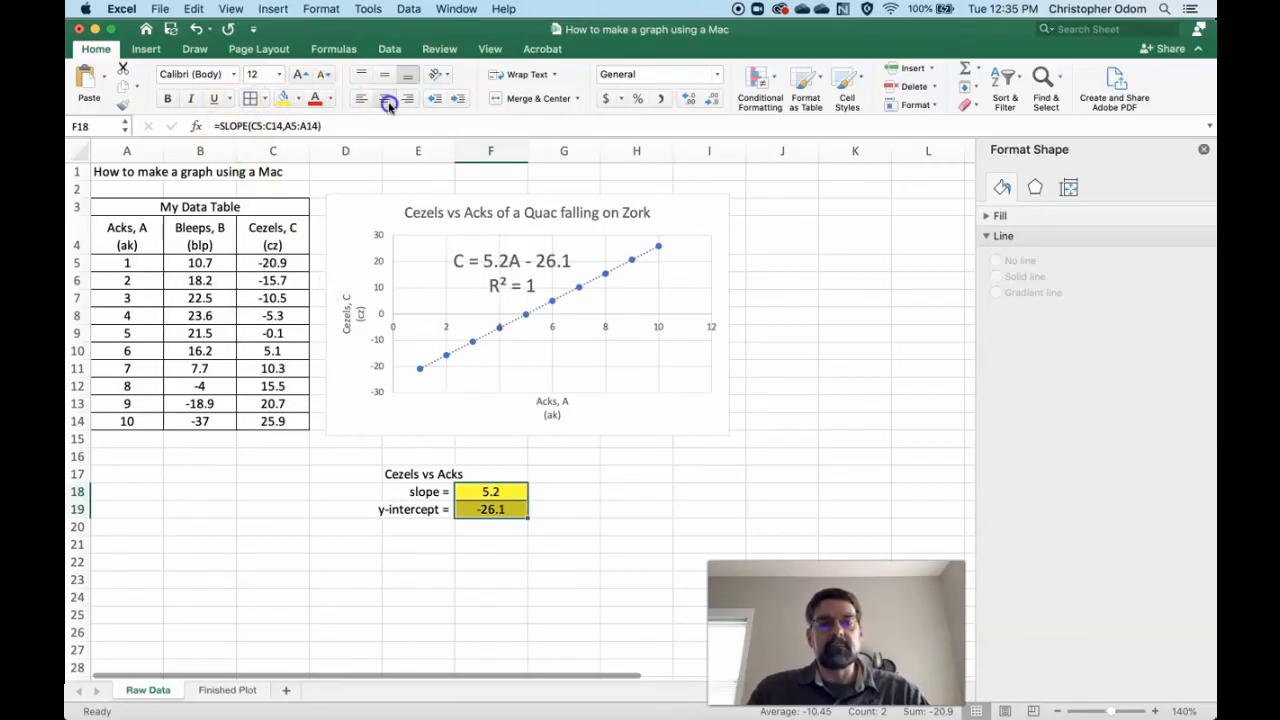
# - Enter the unit cz/ak beside the slope in G18 and the unit cz beside the y-intercept in G19
pyautogui.click(564, 494)
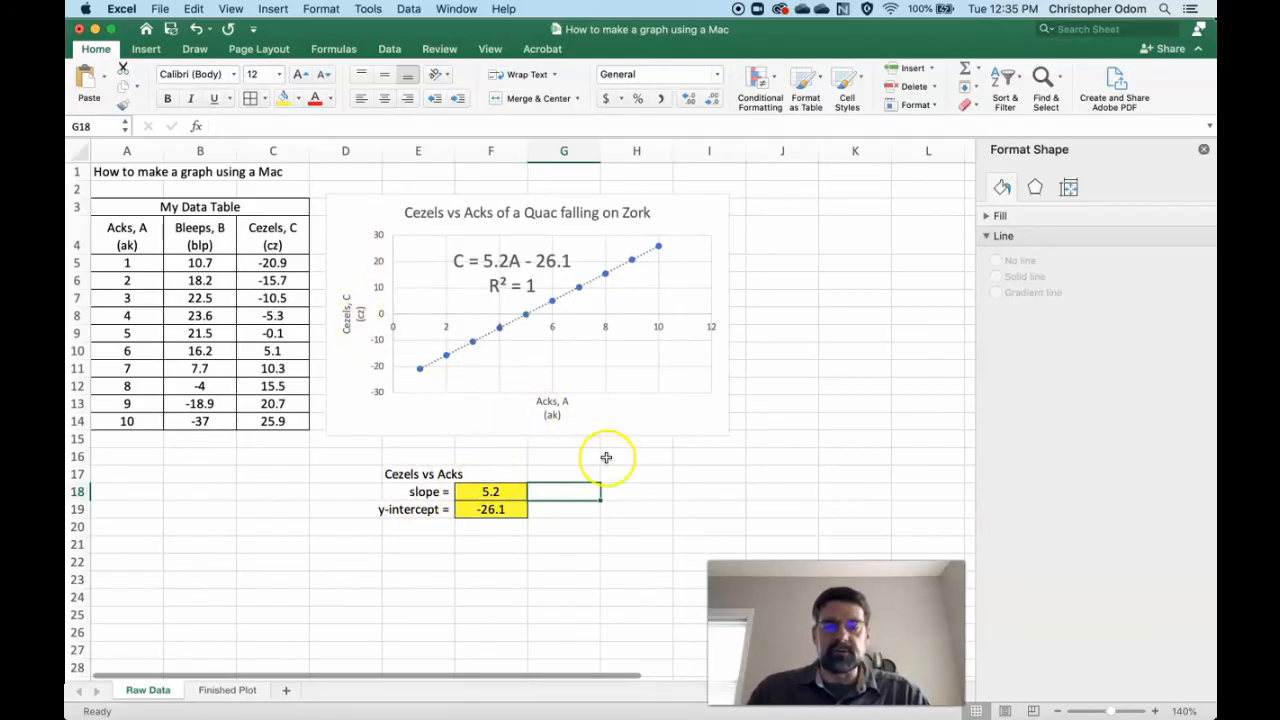
pyautogui.write('c')
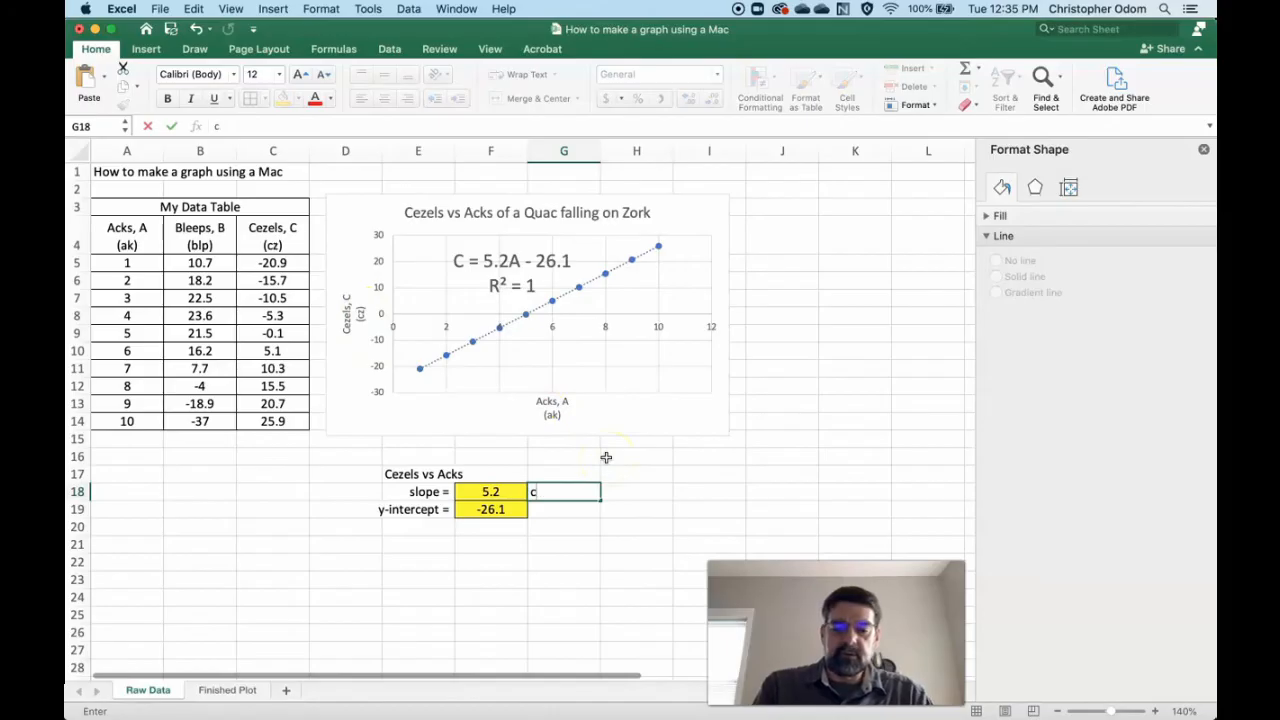
pyautogui.write('xcz/')
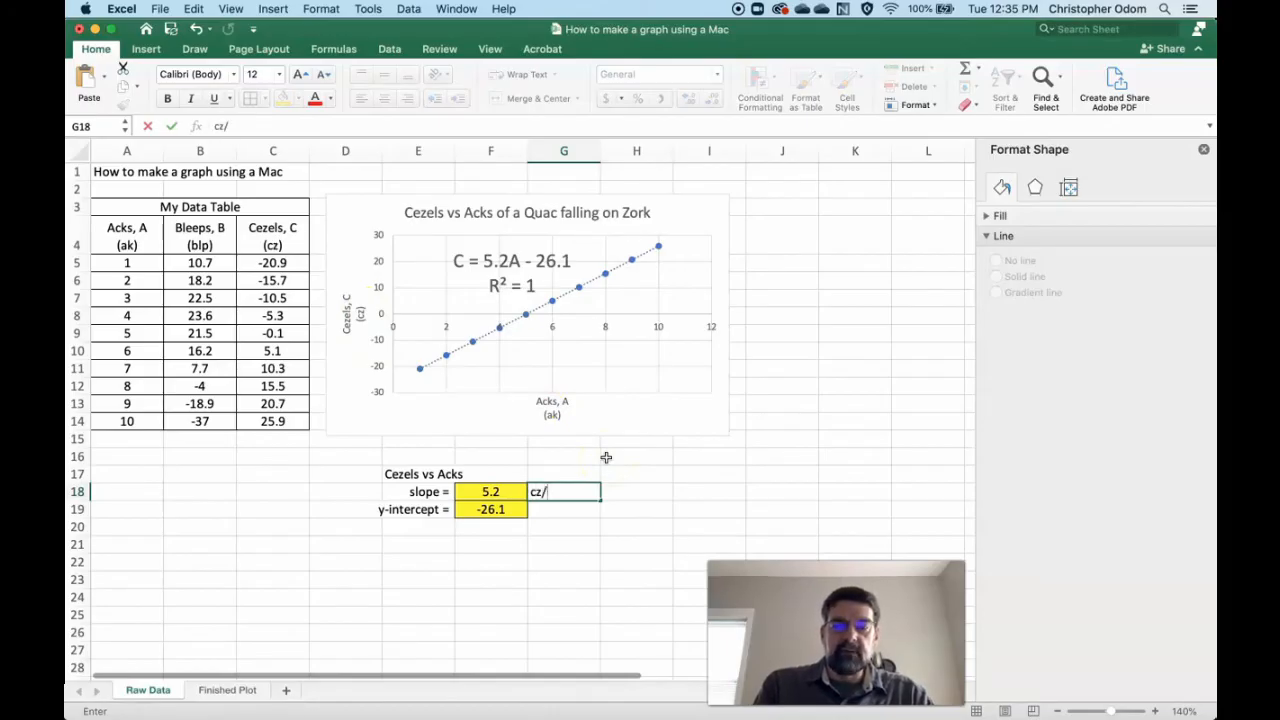
pyautogui.write('ak')
pyautogui.click(561, 510)
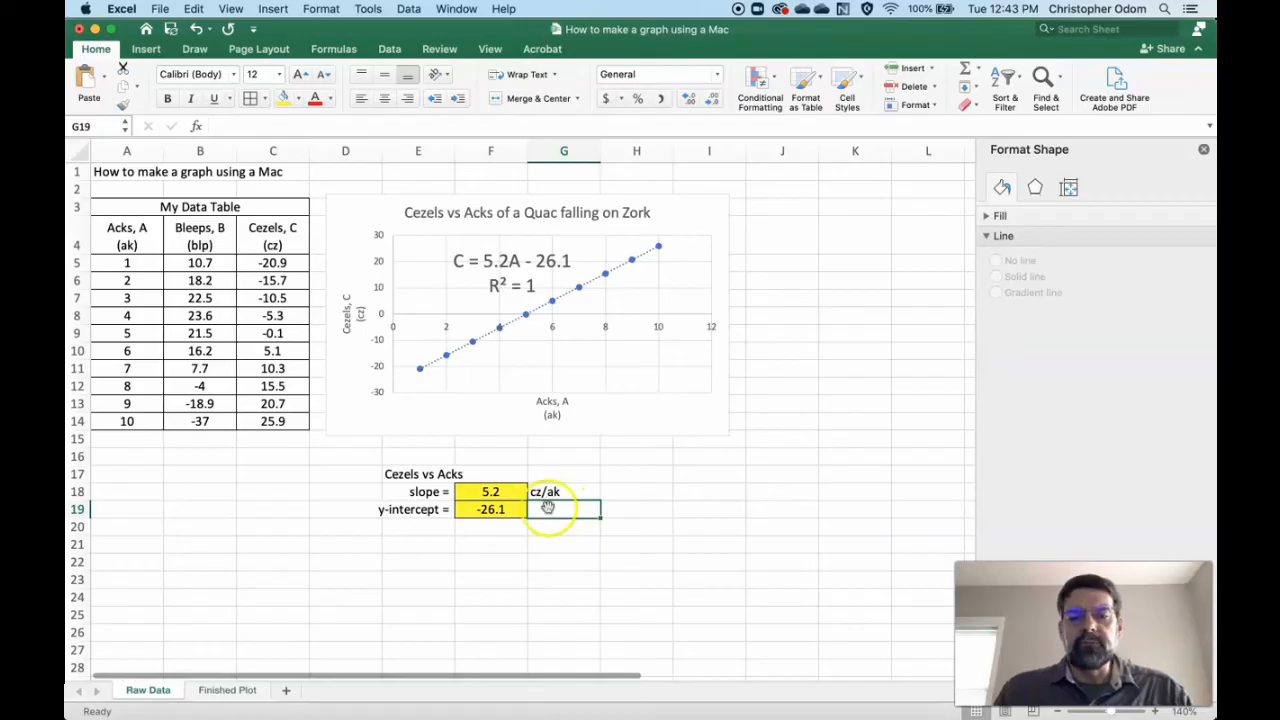
pyautogui.write('c')
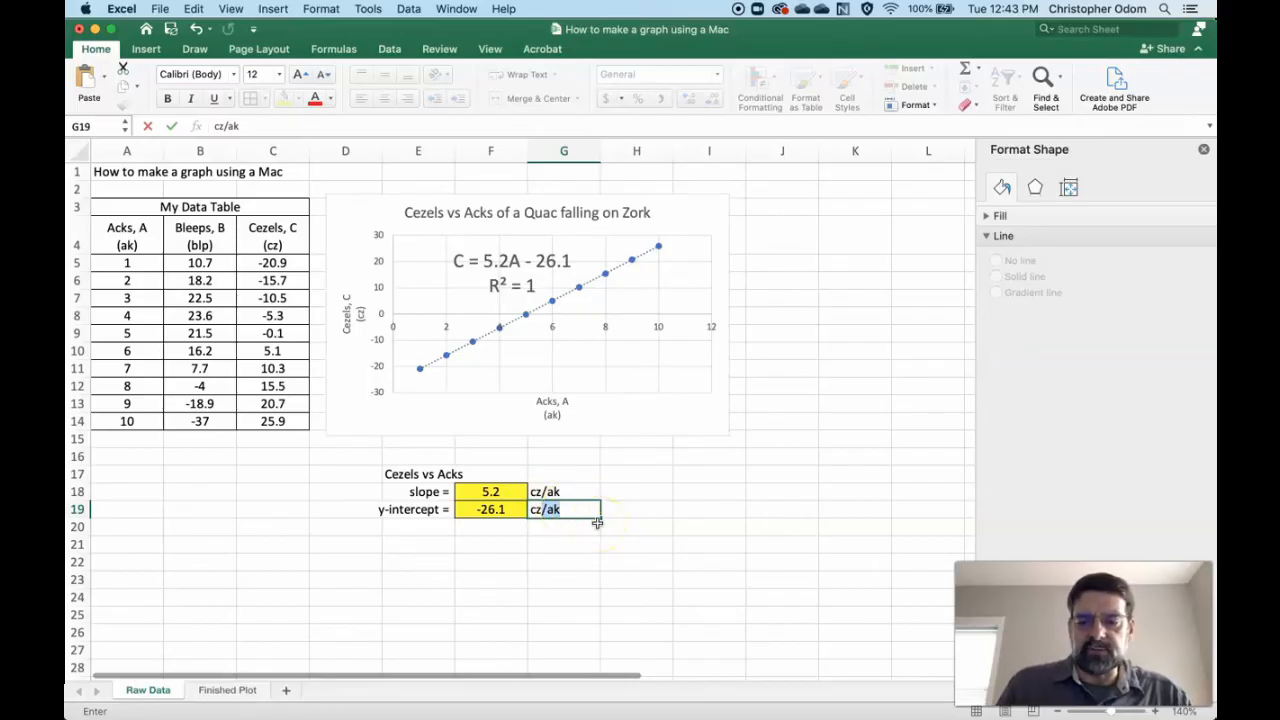
pyautogui.press('BackSpace')
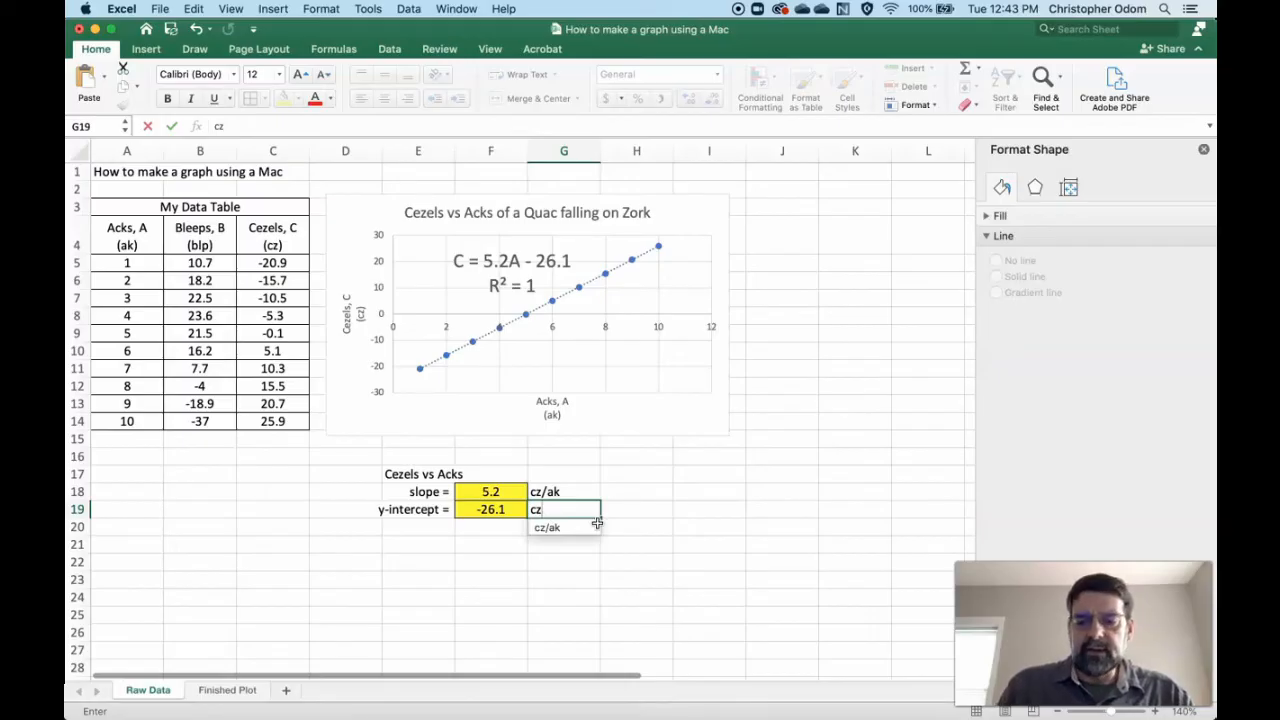
pyautogui.click(597, 523)
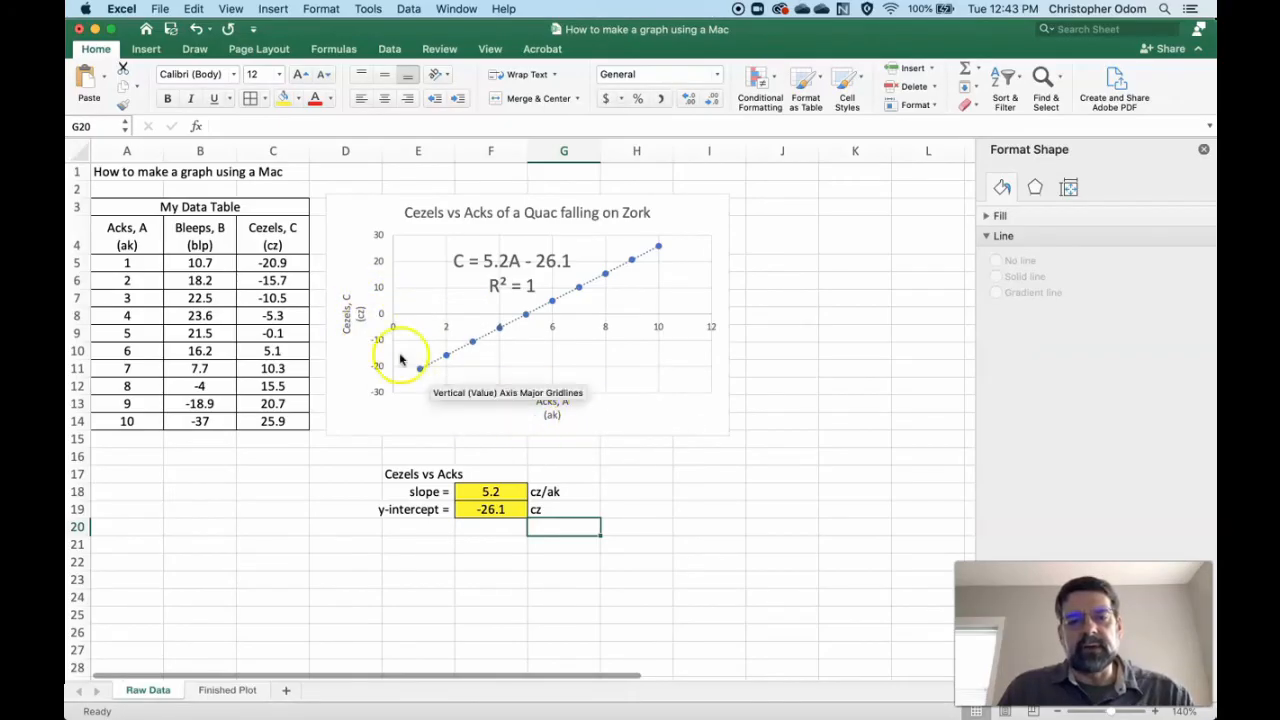
# - Inspect the slope result in F18 and sample values in the Acks, Bleeps and Cezels columns to compare their precision
pyautogui.press('Up')
pyautogui.press('Up')
pyautogui.press('Left')
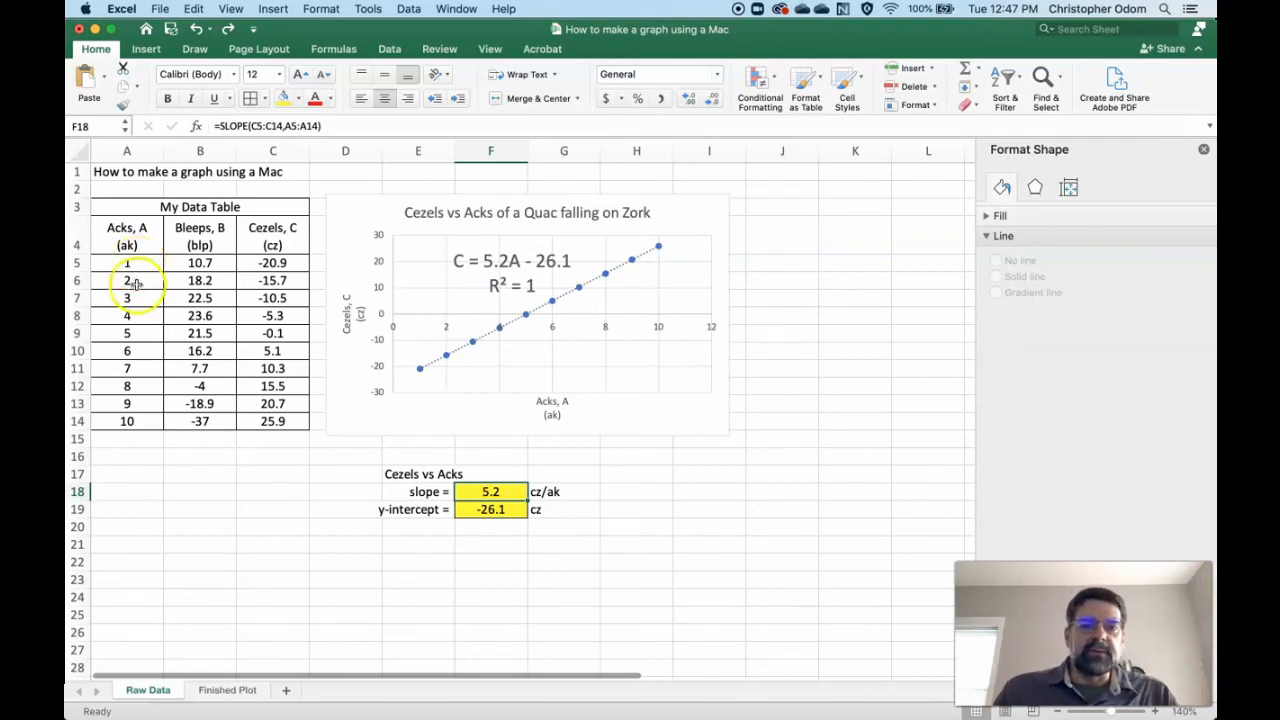
pyautogui.click(140, 332)
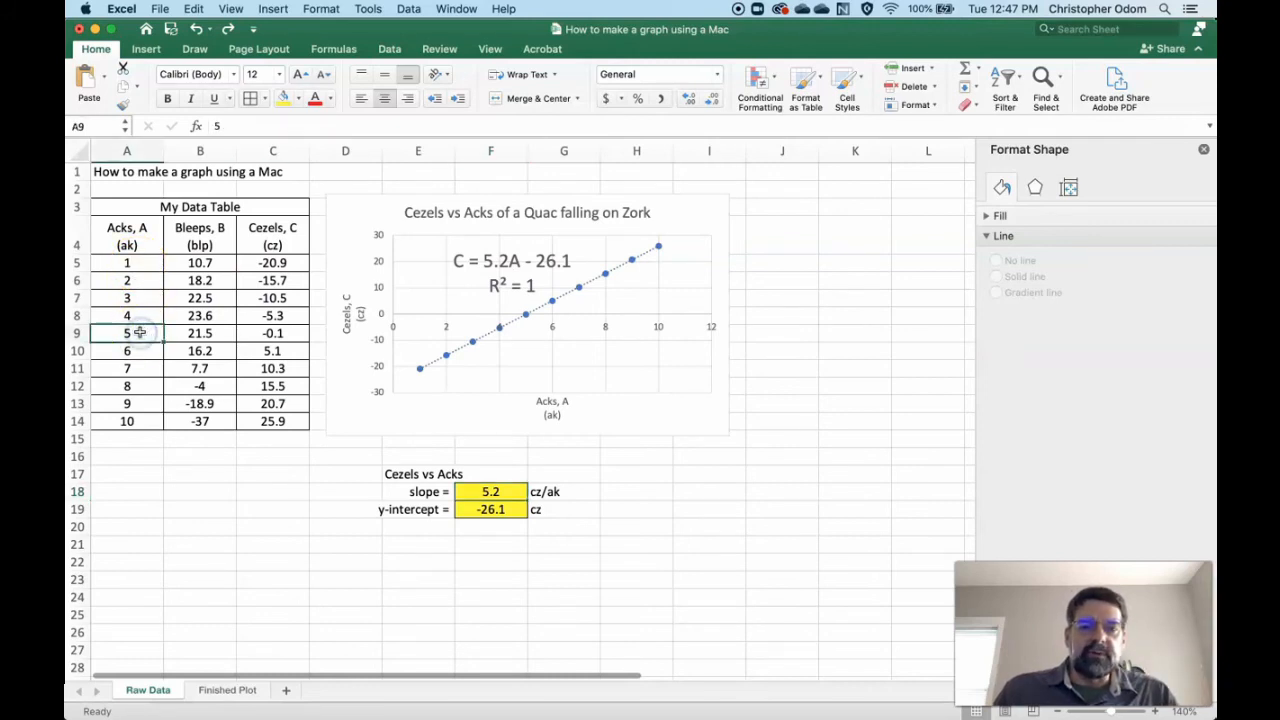
pyautogui.click(148, 422)
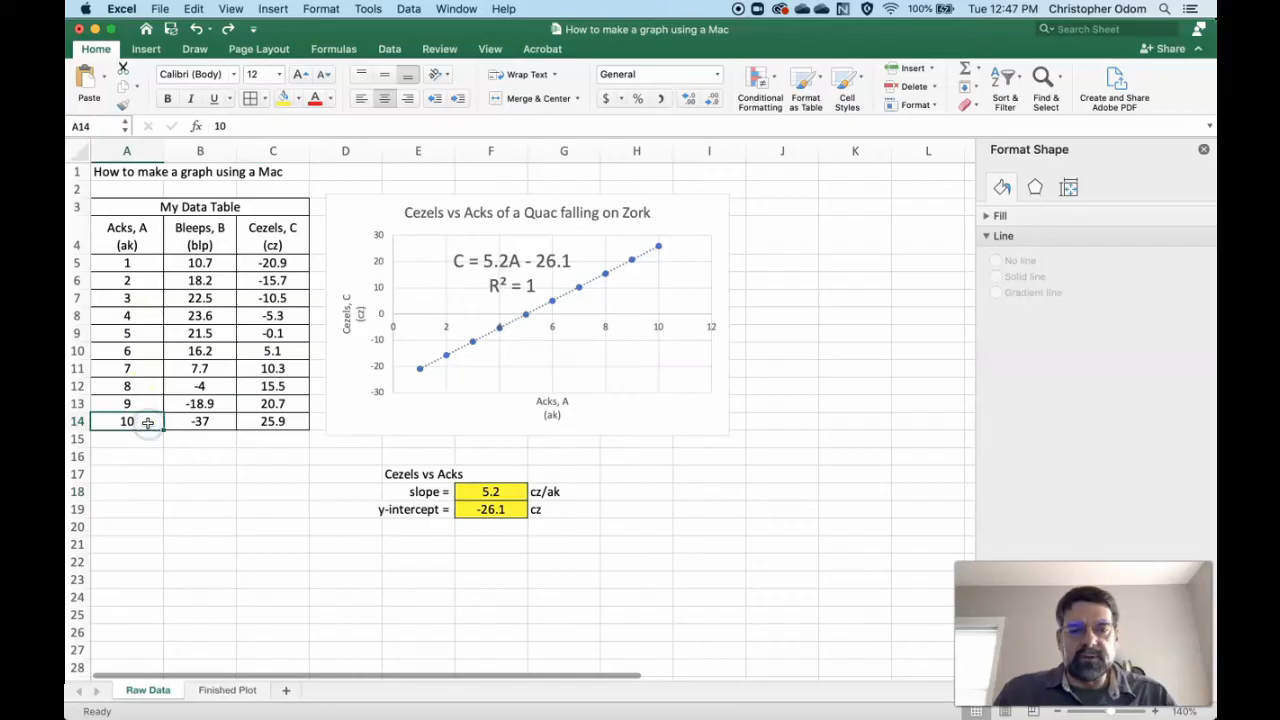
pyautogui.click(218, 298)
pyautogui.click(217, 386)
pyautogui.click(296, 334)
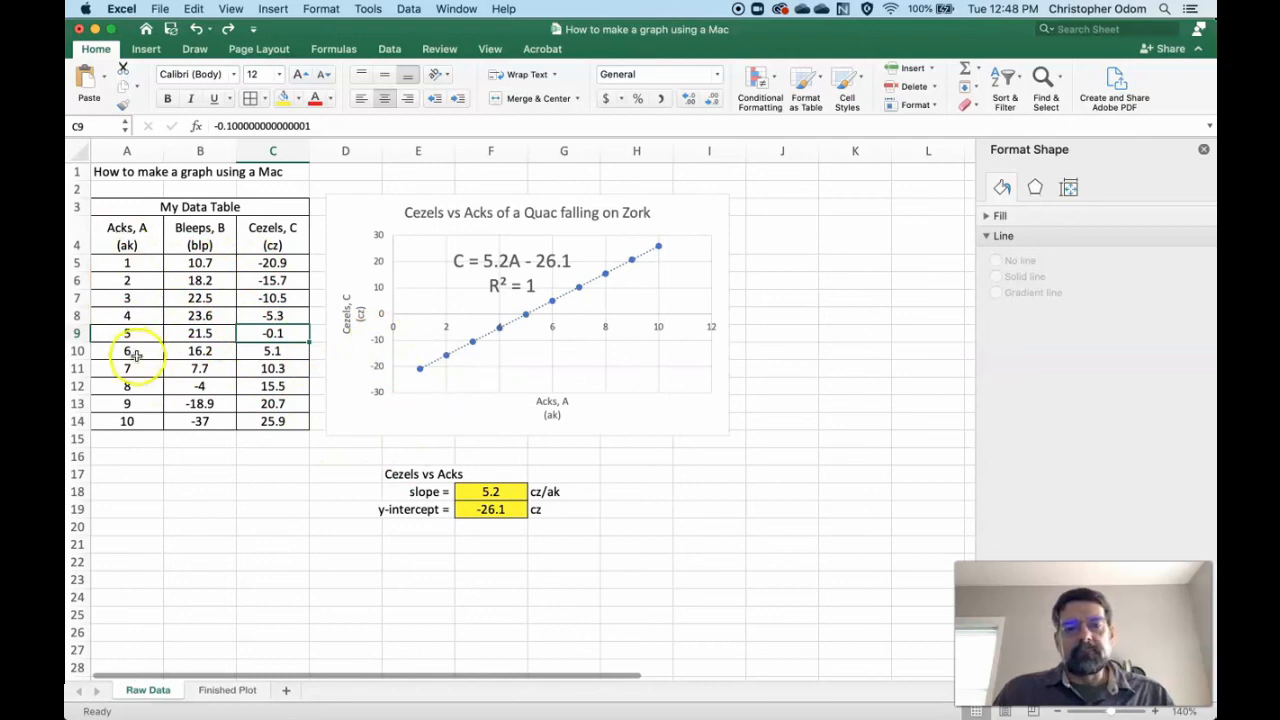
# - Try showing the slope and y-intercept without decimals and replacing the y-intercept with -30, and undo these changes
pyautogui.click(490, 490)
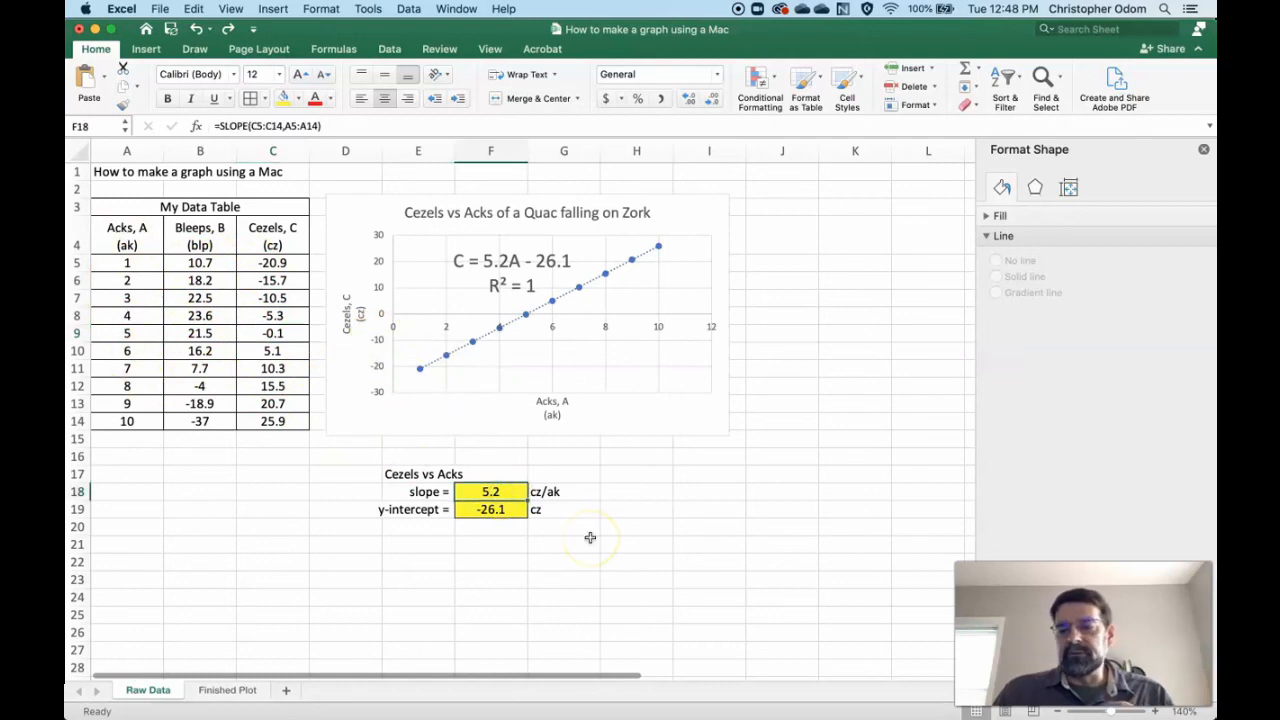
pyautogui.click(711, 101)
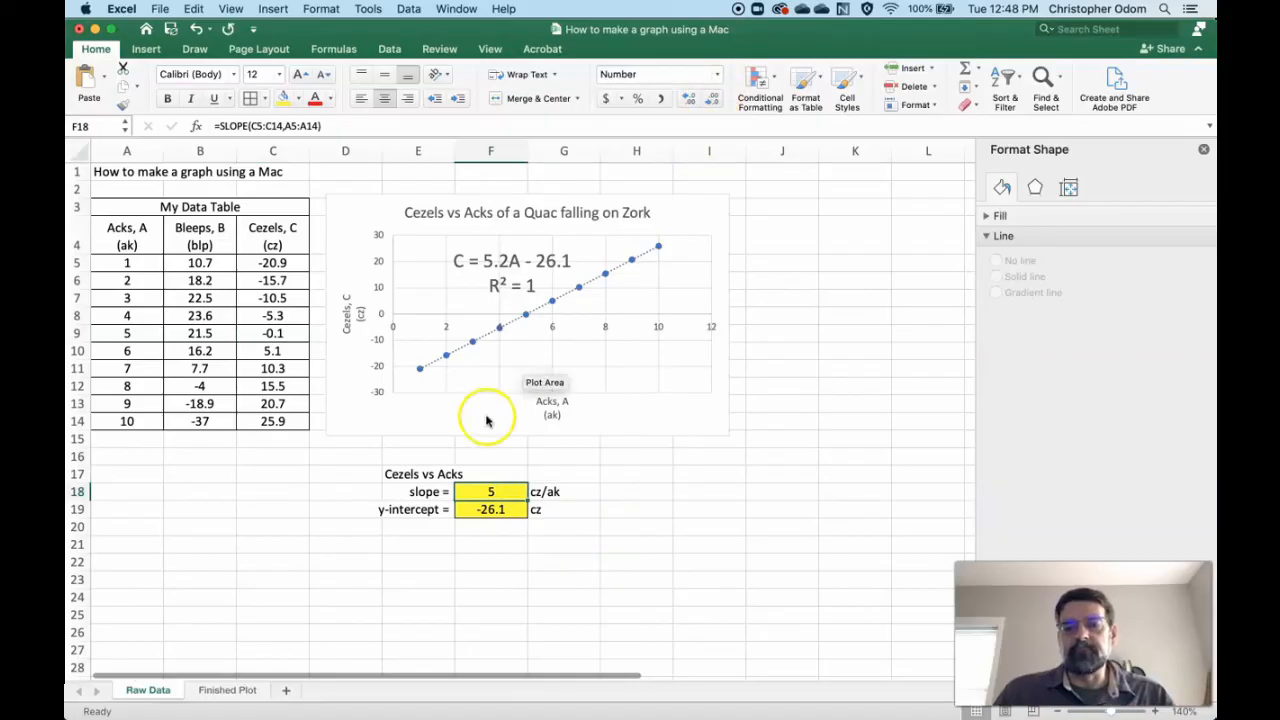
pyautogui.click(500, 510)
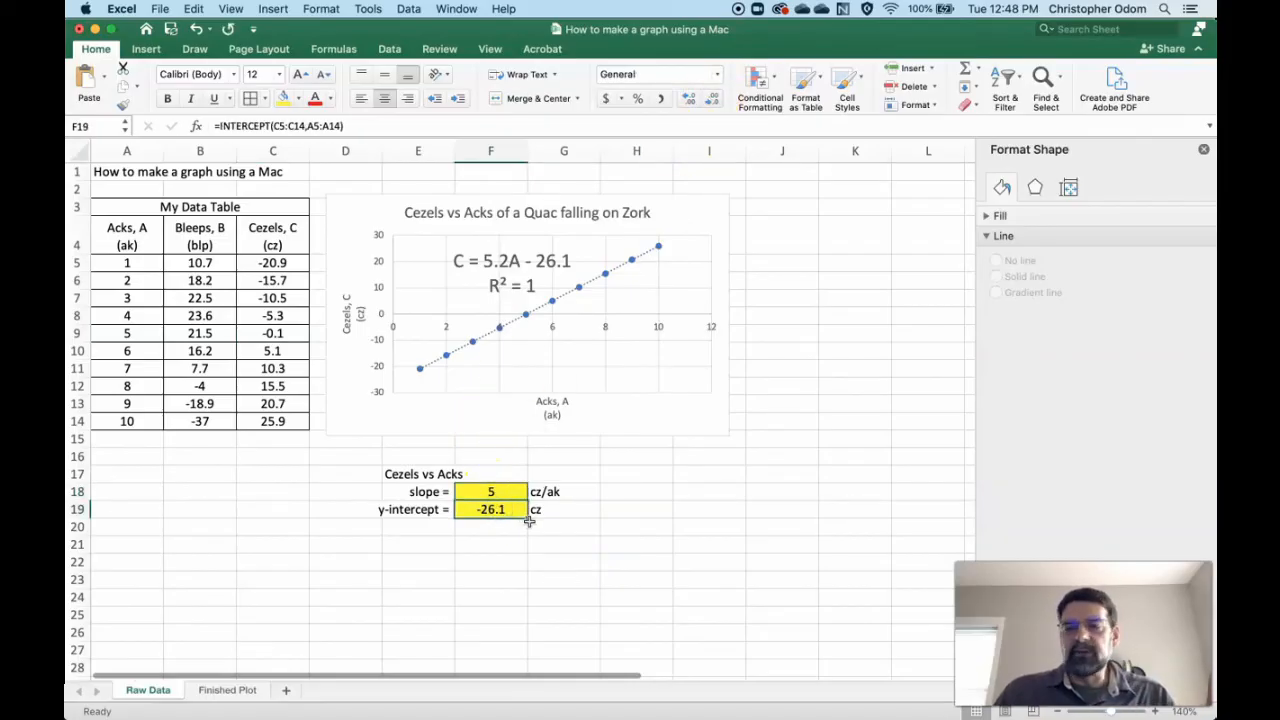
pyautogui.click(711, 101)
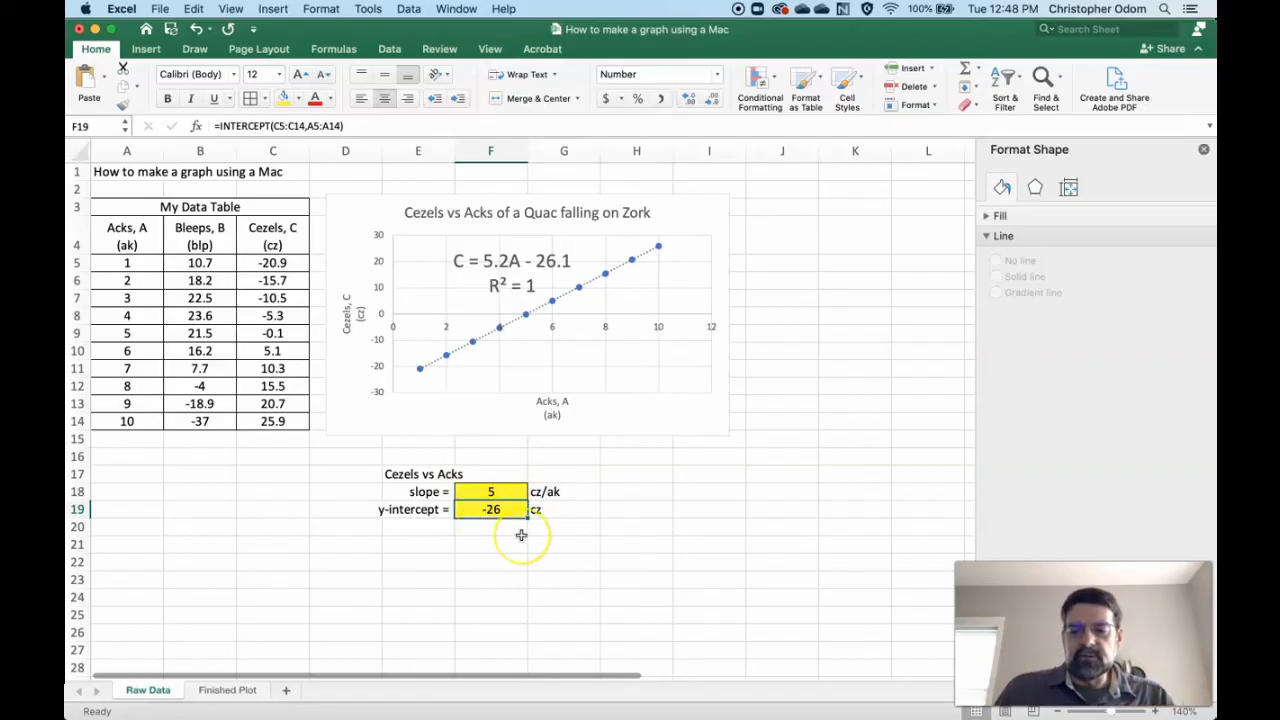
pyautogui.write('-30')
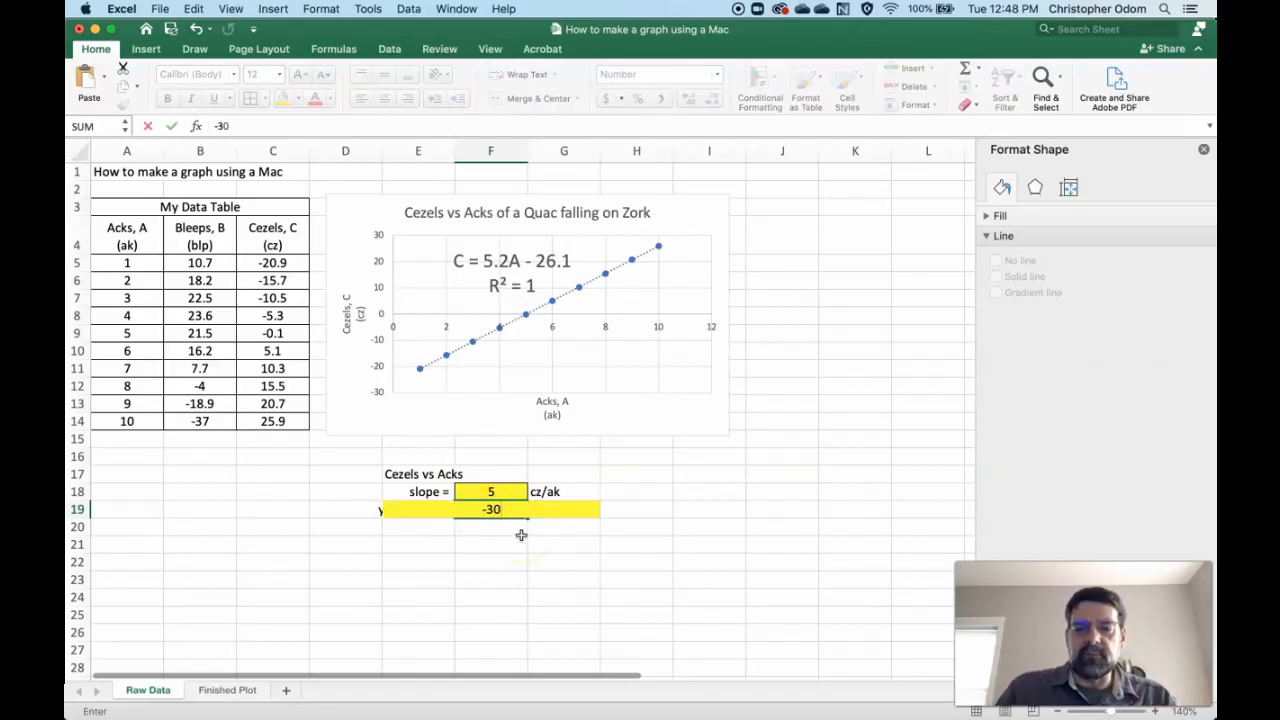
pyautogui.press('Return')
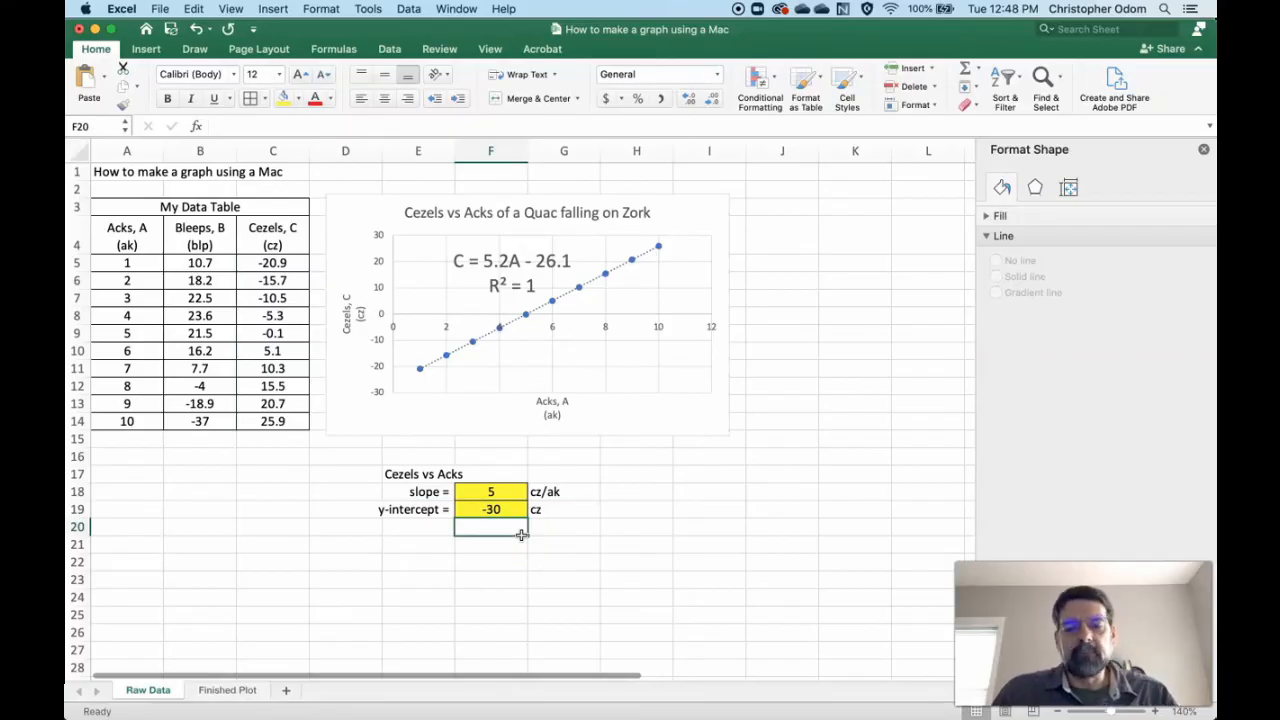
pyautogui.press('super+z')
pyautogui.press('super+z')
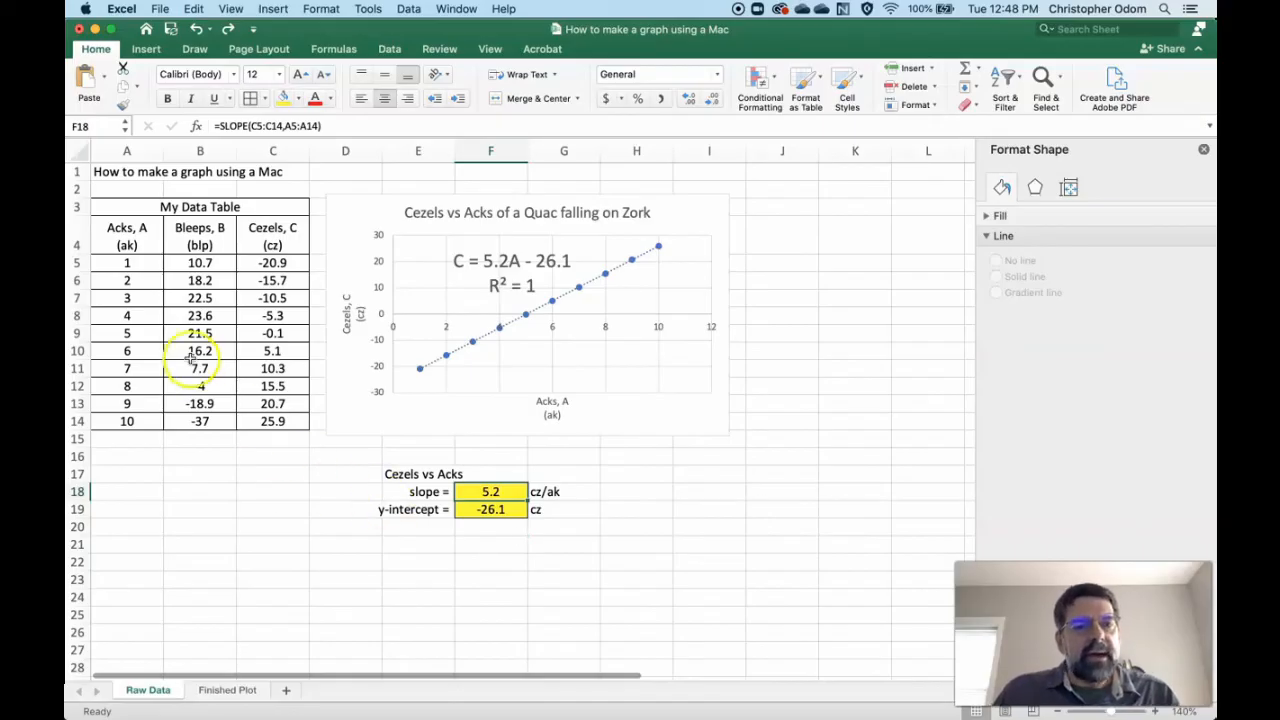
# - Format the data values in A5:C14 to show two decimal places and check a value in each column
pyautogui.moveTo(127, 263); pyautogui.dragTo(272, 421)
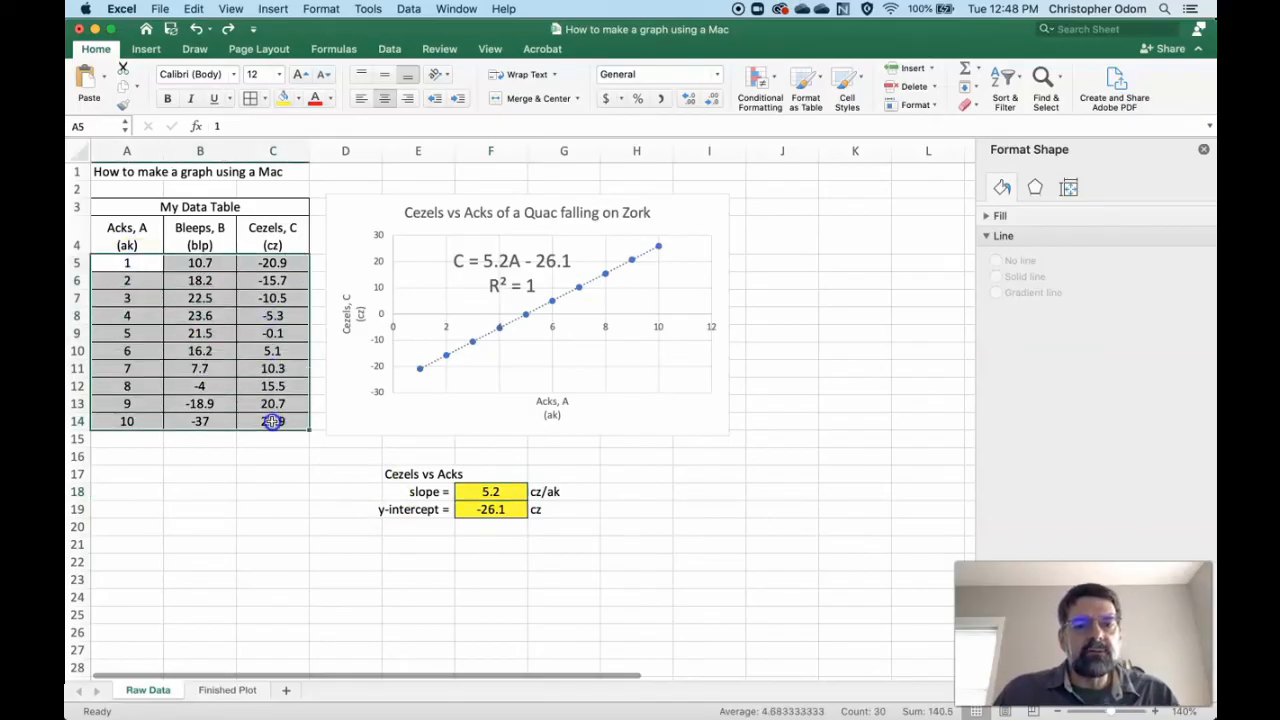
pyautogui.click(690, 100)
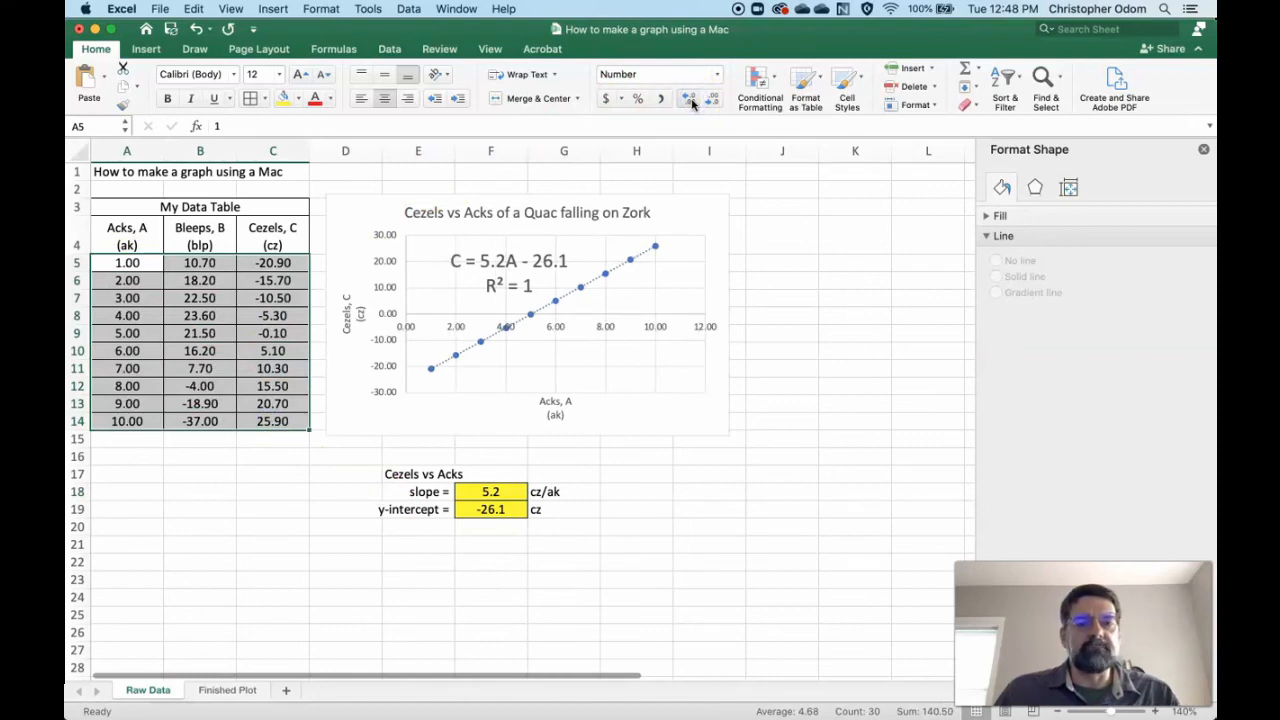
pyautogui.click(692, 103)
pyautogui.click(717, 100)
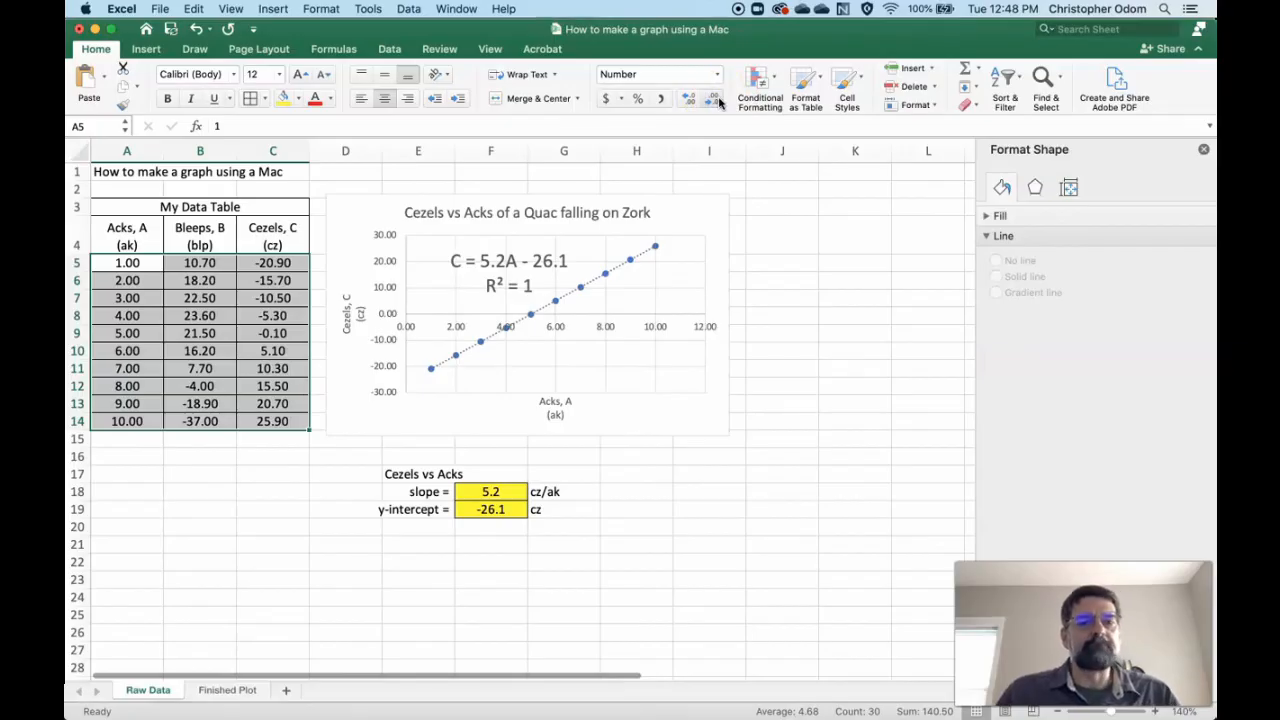
pyautogui.click(145, 263)
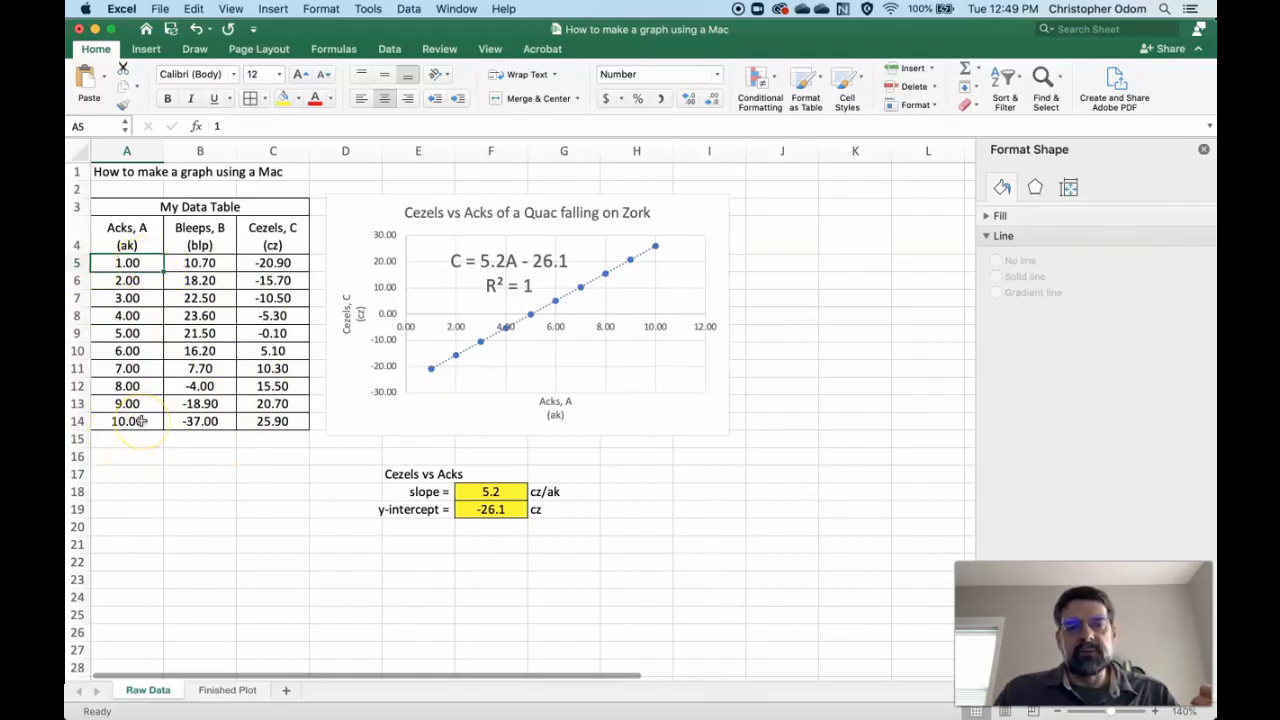
pyautogui.click(217, 368)
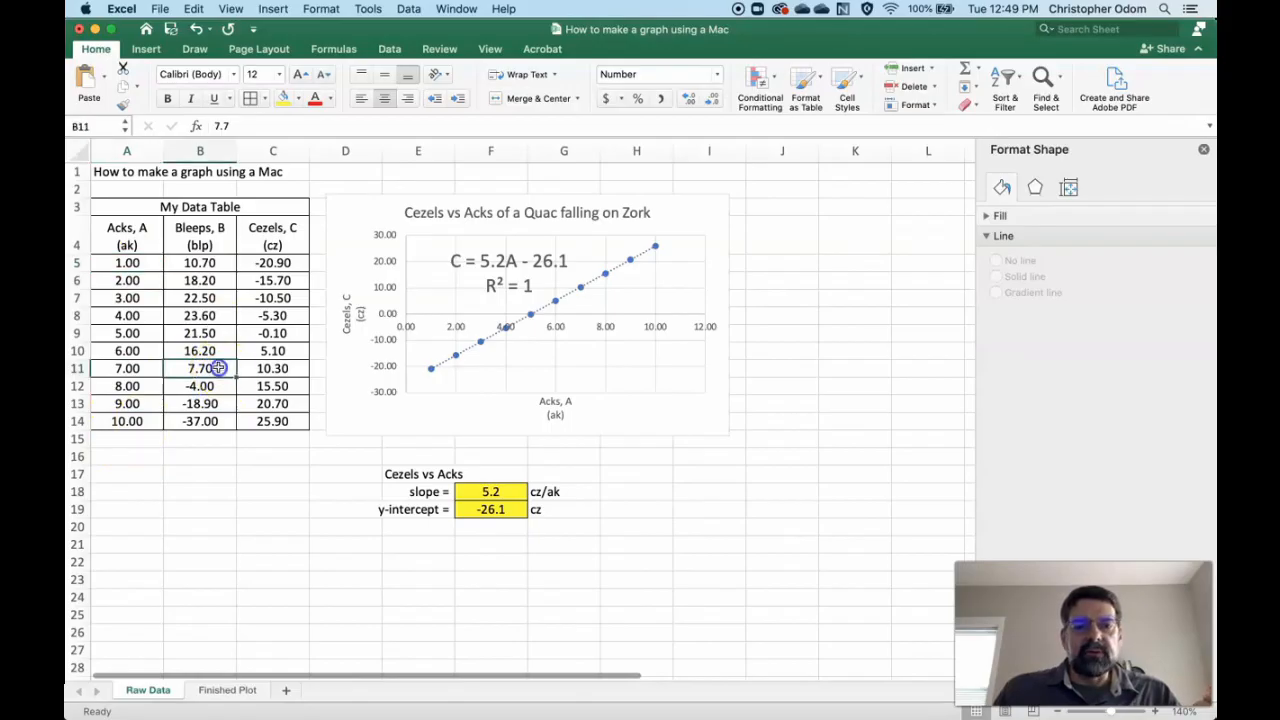
pyautogui.click(292, 334)
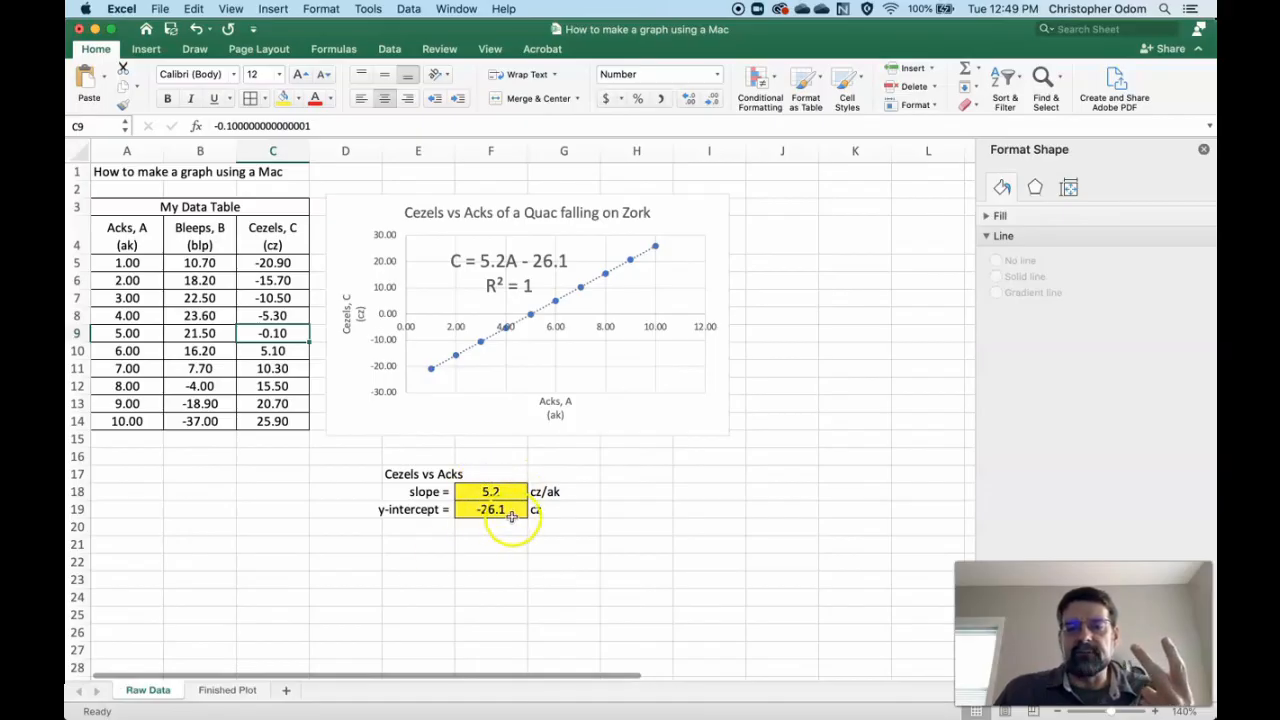
# - Format the y-intercept result in F19 to show no decimal places
pyautogui.click(495, 510)
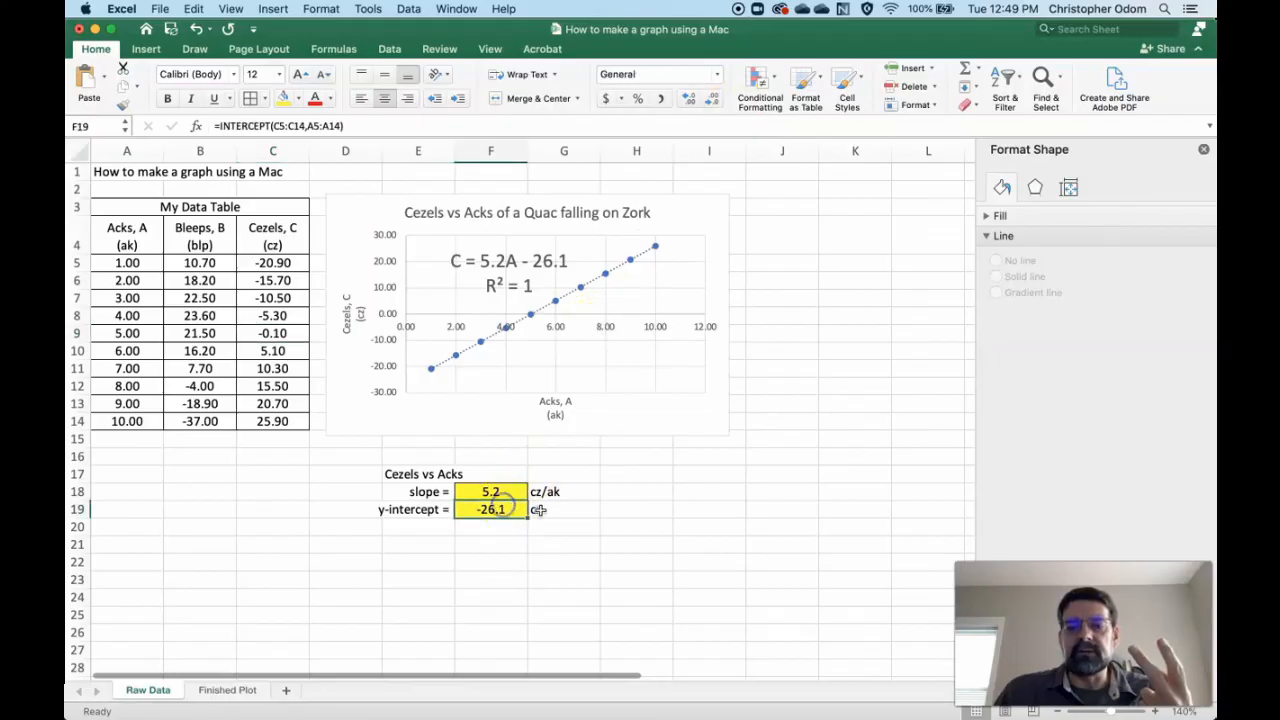
pyautogui.click(711, 99)
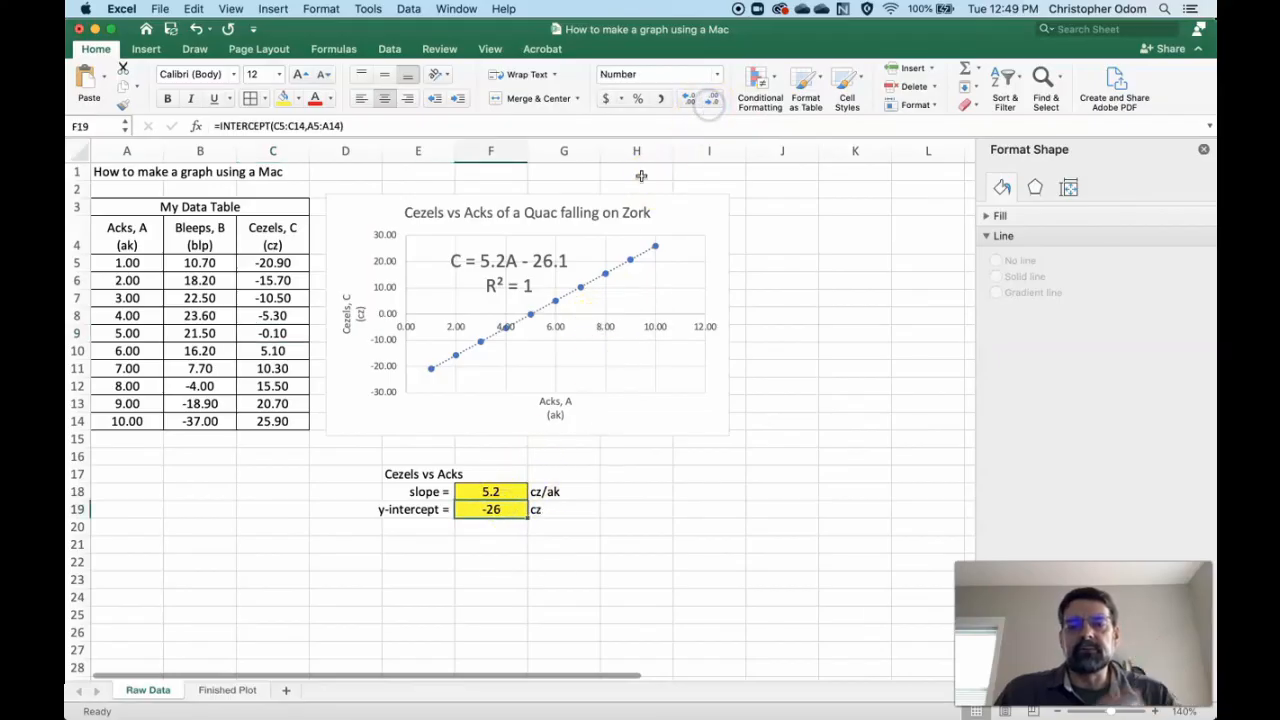
pyautogui.click(521, 532)
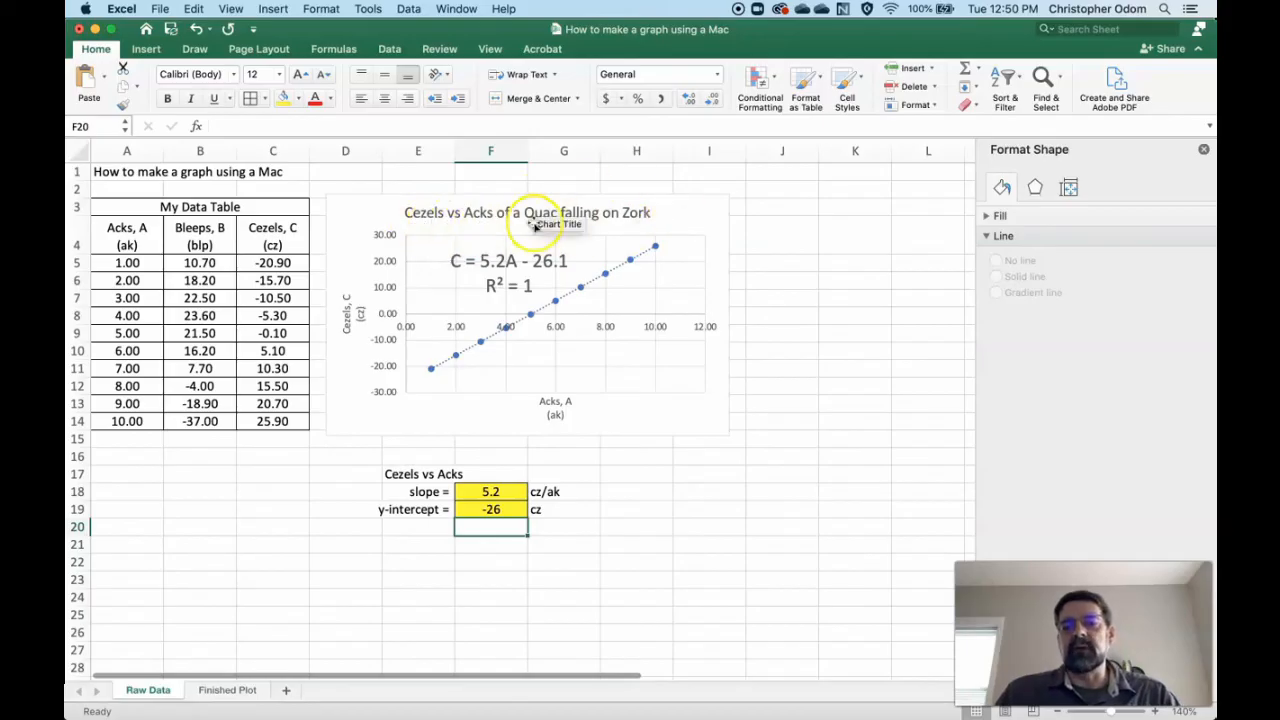
# - Merge and center the Cezels vs Acks heading across E17:G17 and fill it with light blue
pyautogui.moveTo(435, 376)
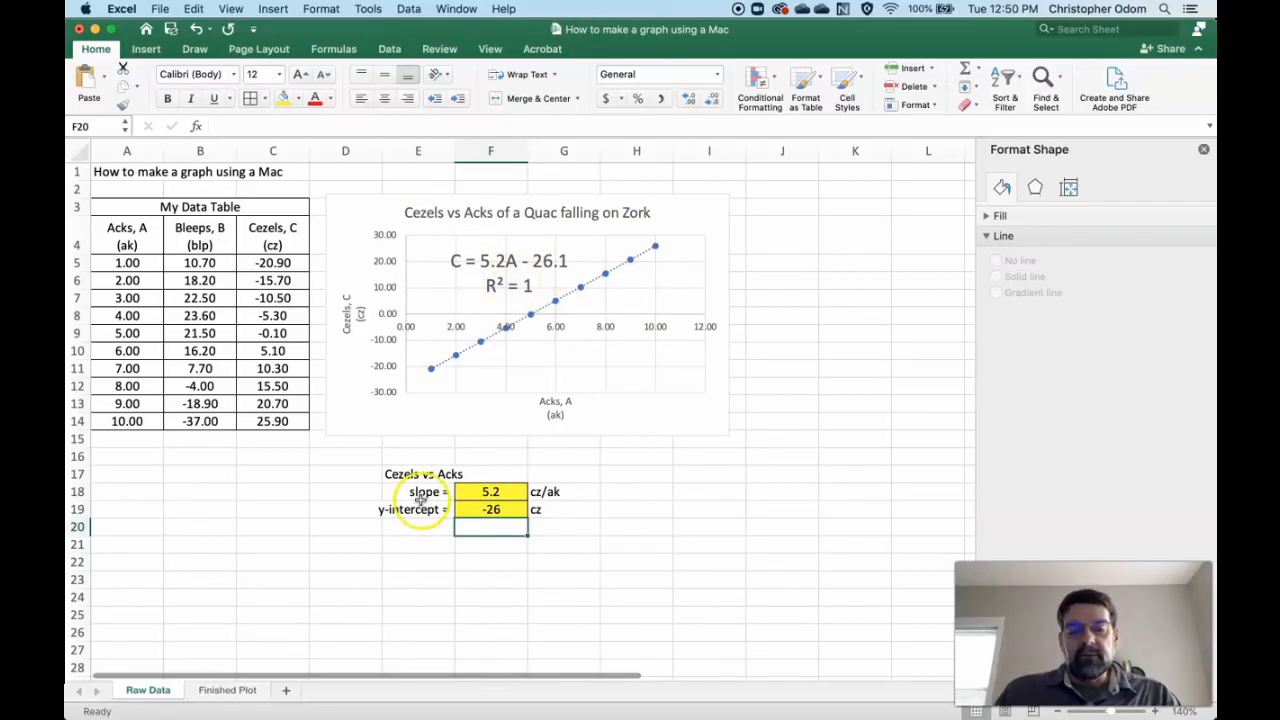
pyautogui.moveTo(424, 474); pyautogui.dragTo(562, 478)
pyautogui.click(538, 99)
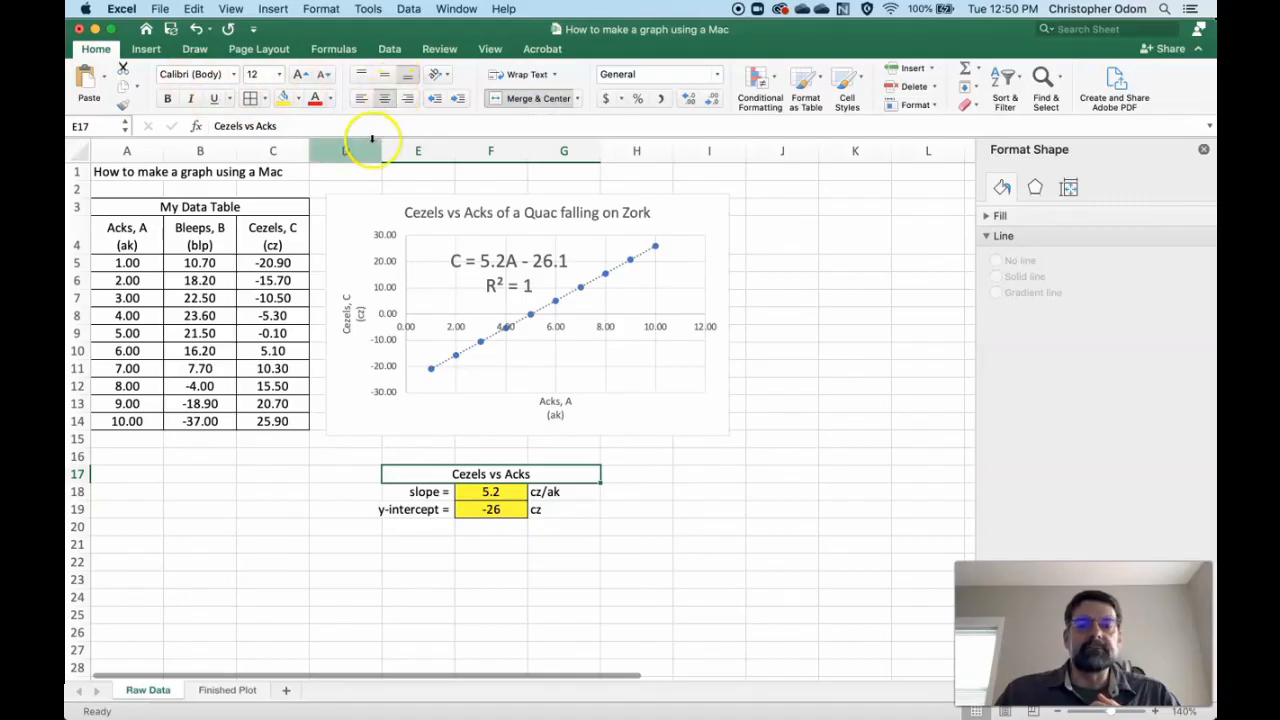
pyautogui.click(298, 98)
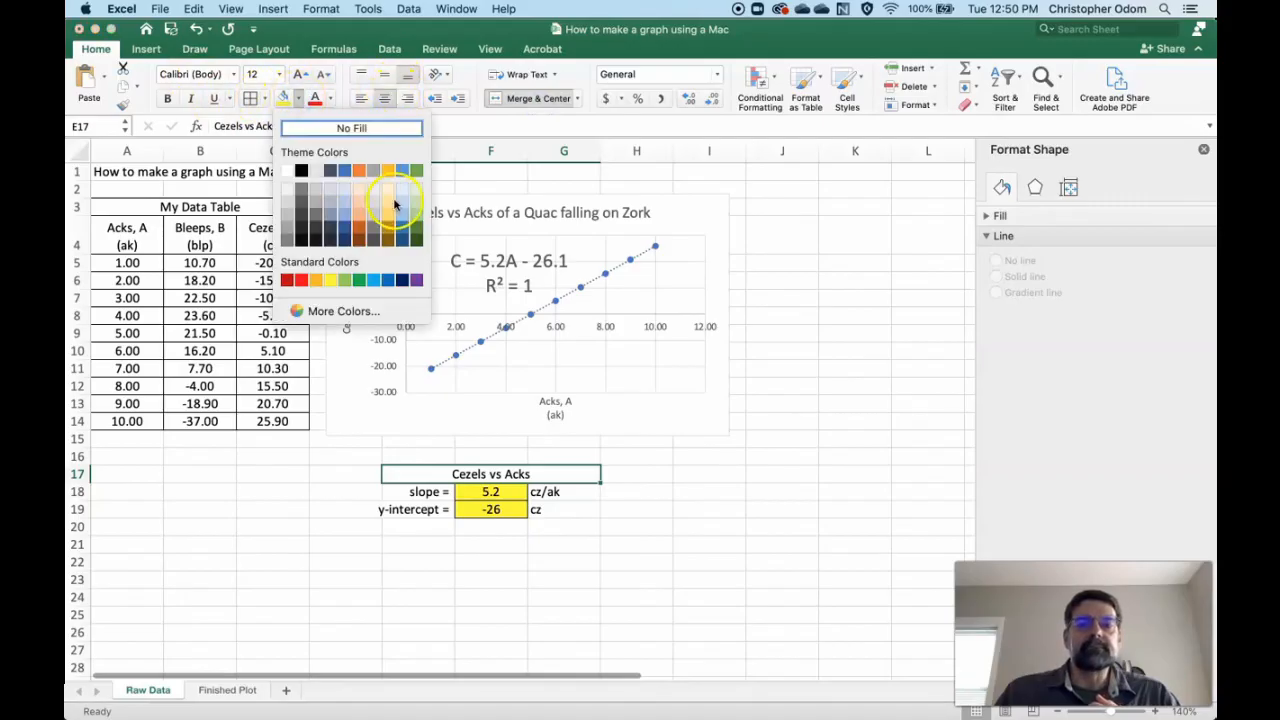
pyautogui.click(400, 202)
pyautogui.click(556, 545)
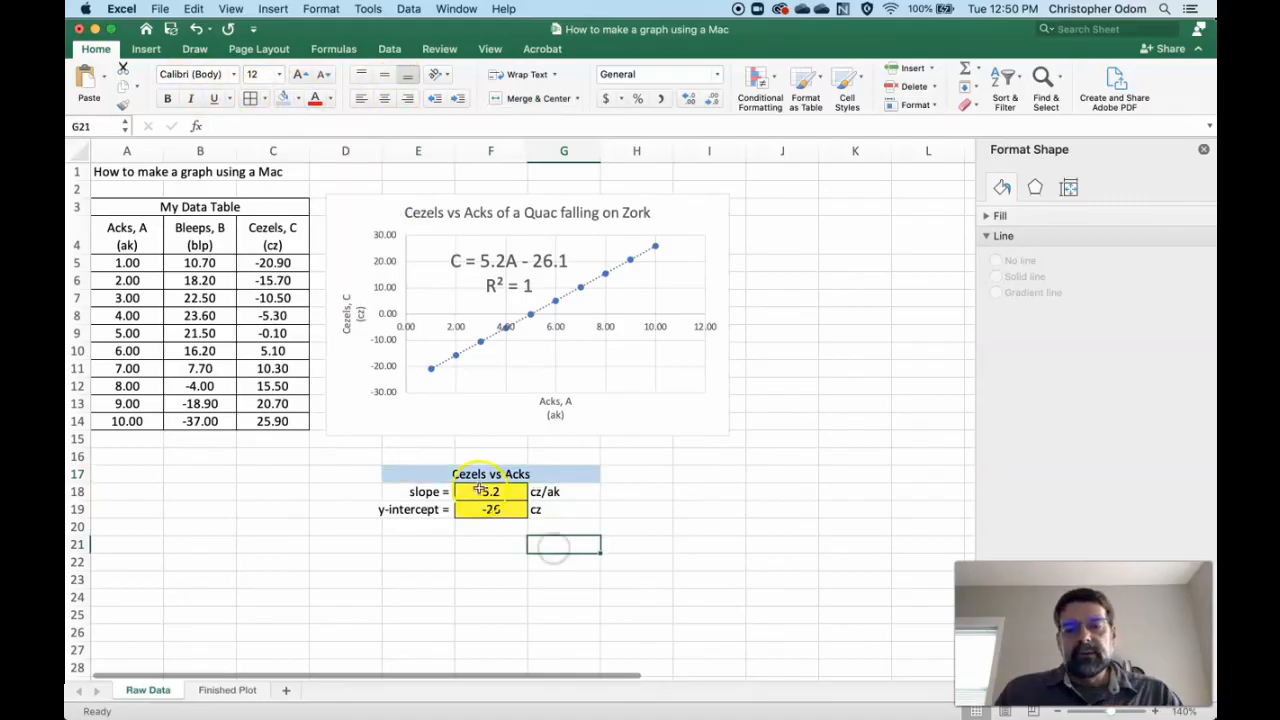
# - Review the labels, results and units of the slope and y-intercept in E18:G19
pyautogui.click(430, 492)
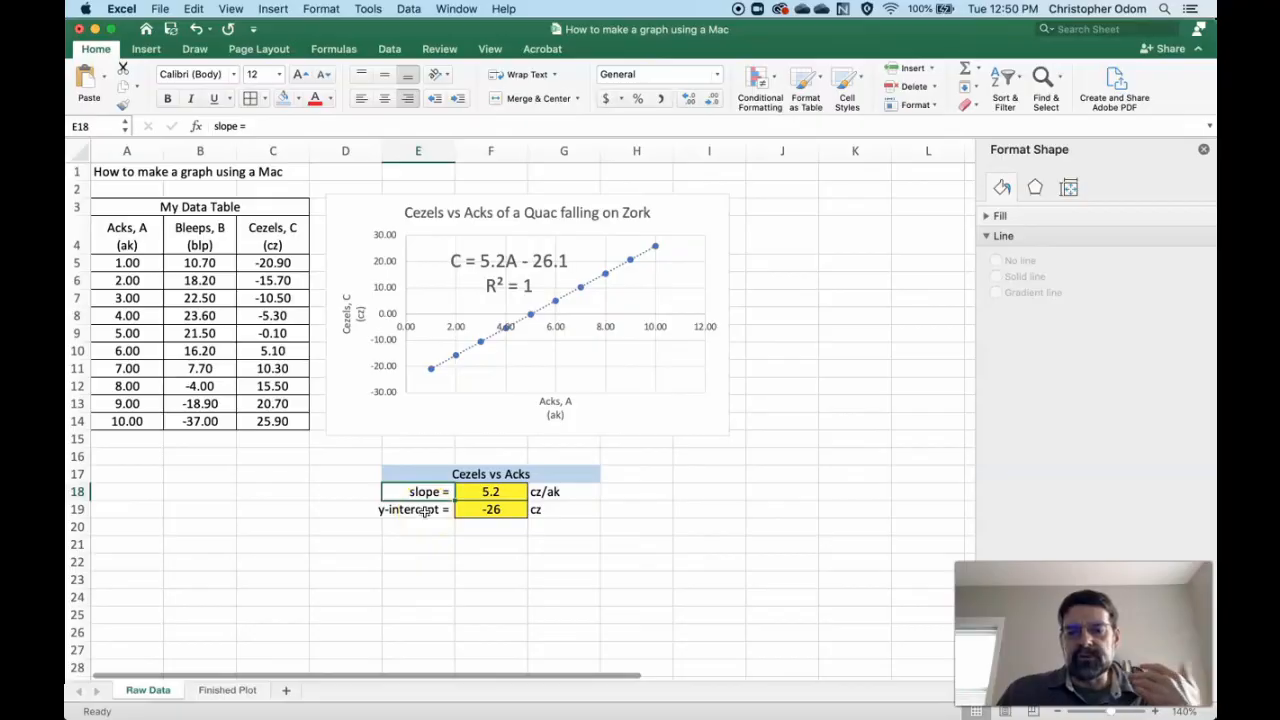
pyautogui.click(431, 510)
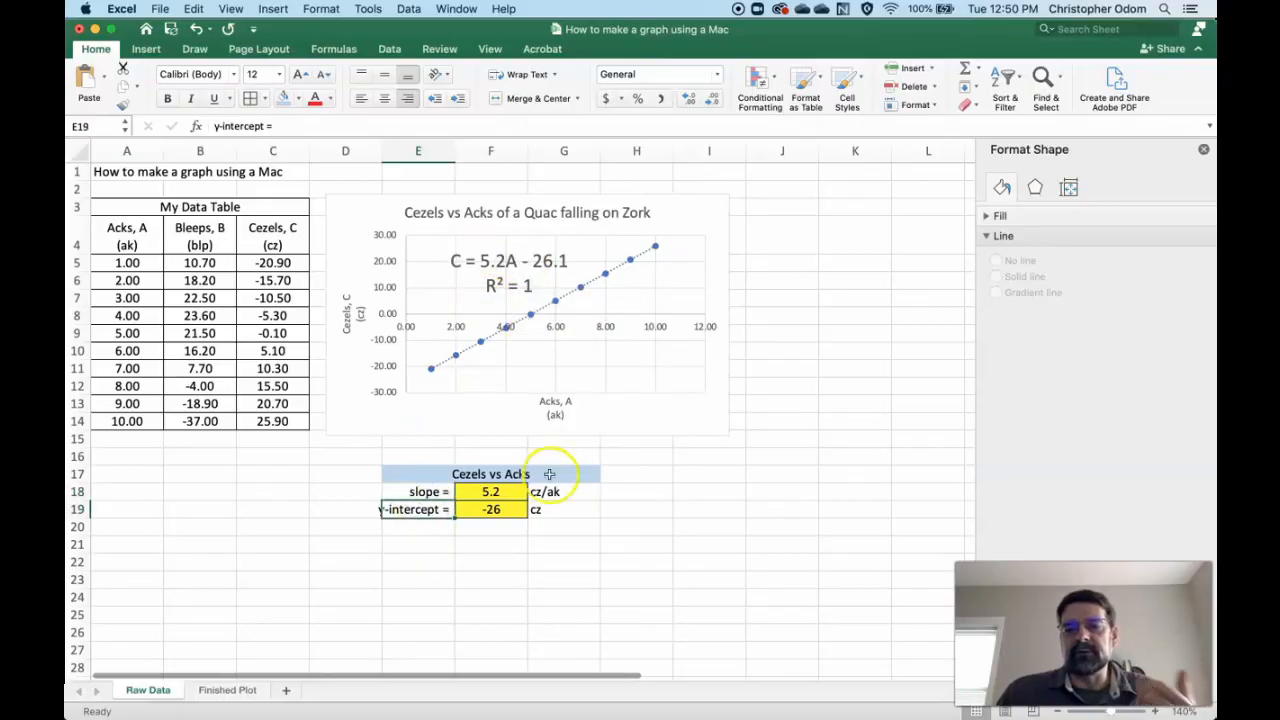
pyautogui.click(516, 492)
pyautogui.click(510, 514)
pyautogui.click(562, 488)
pyautogui.click(560, 509)
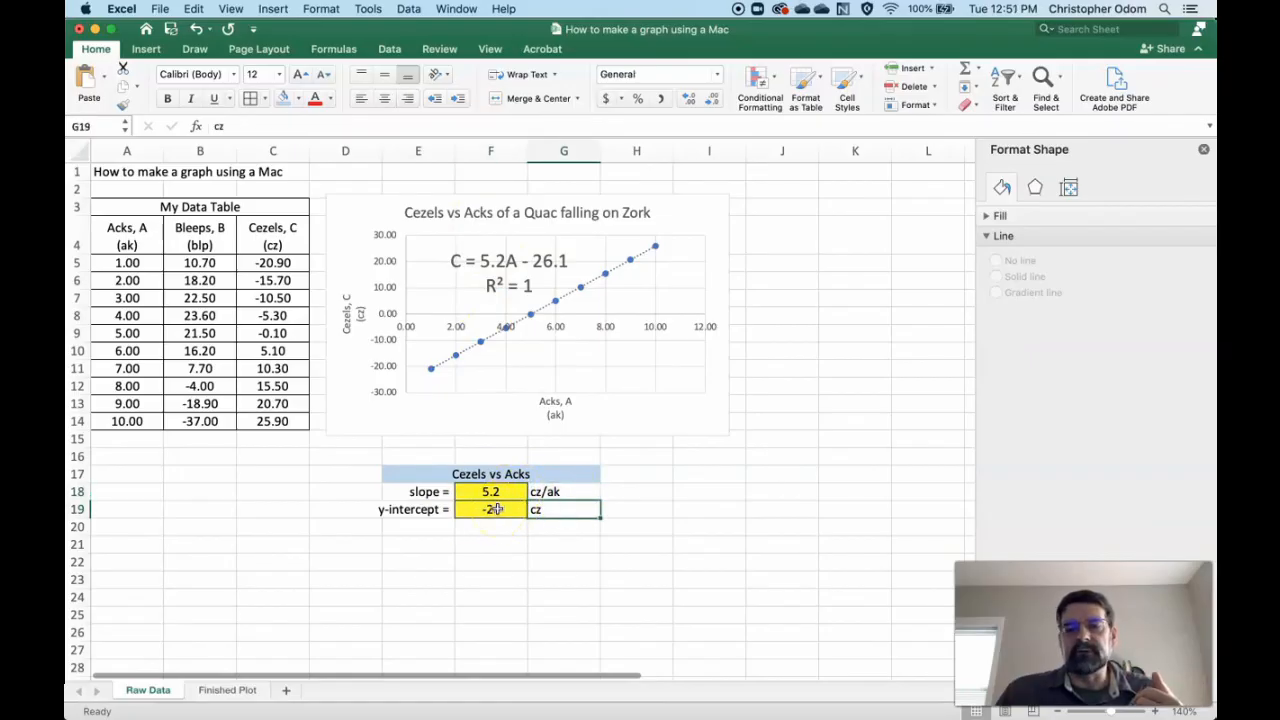